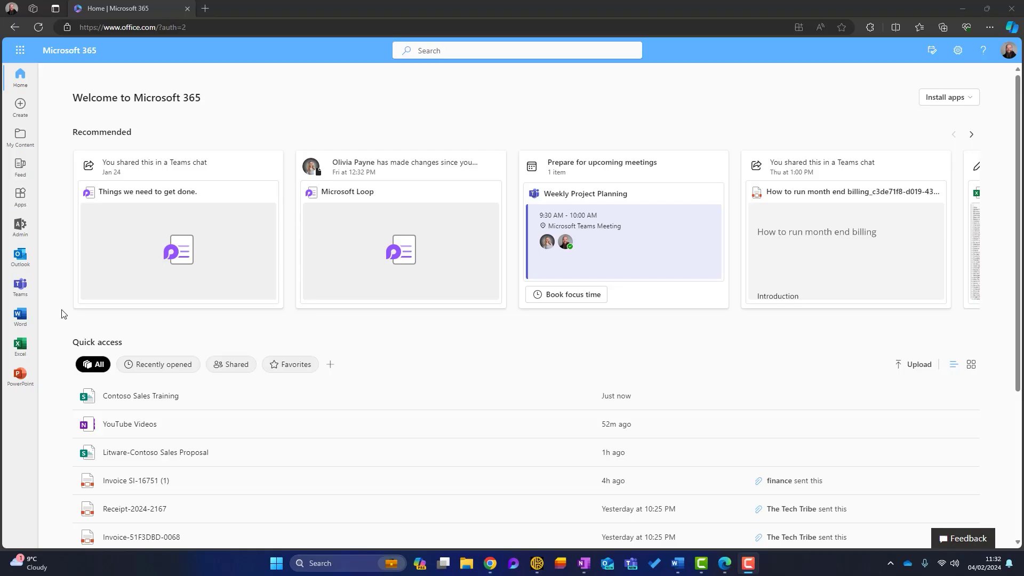
# - Launch Sway in a new tab from the Microsoft 365 app launcher
pyautogui.click(20, 53)
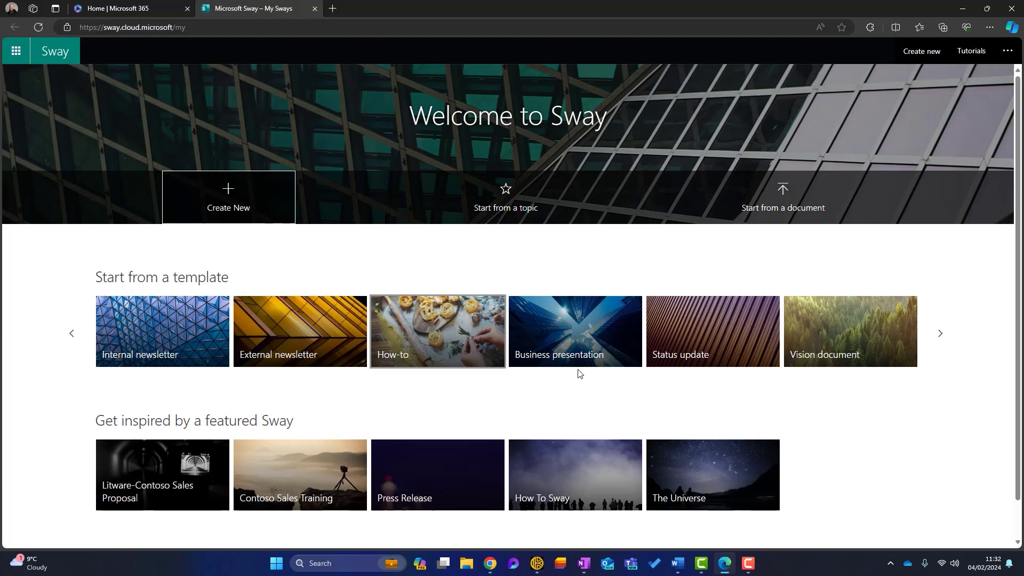
# - Browse the next set of templates, then create a new blank Sway
pyautogui.click(942, 334)
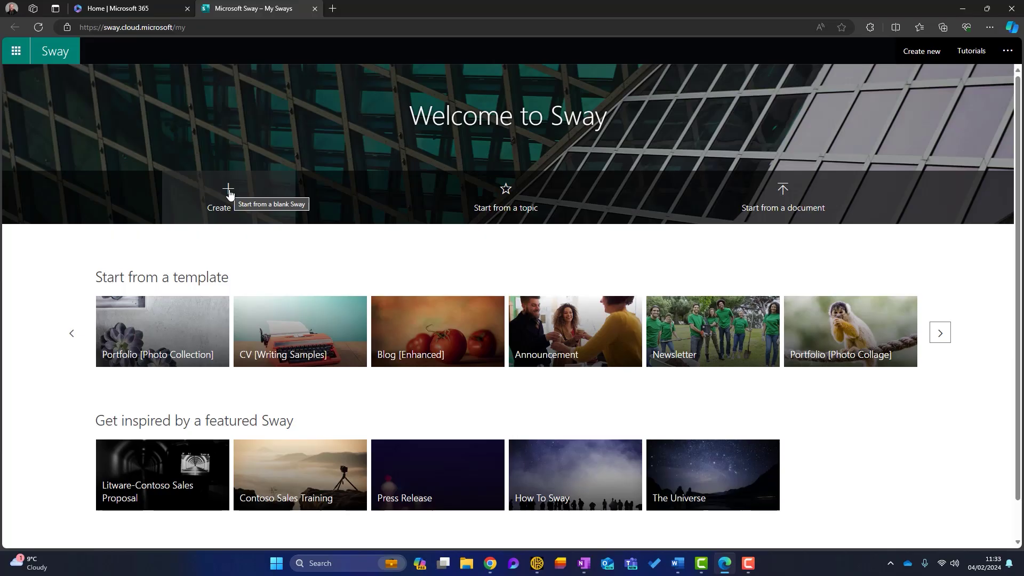
pyautogui.click(229, 196)
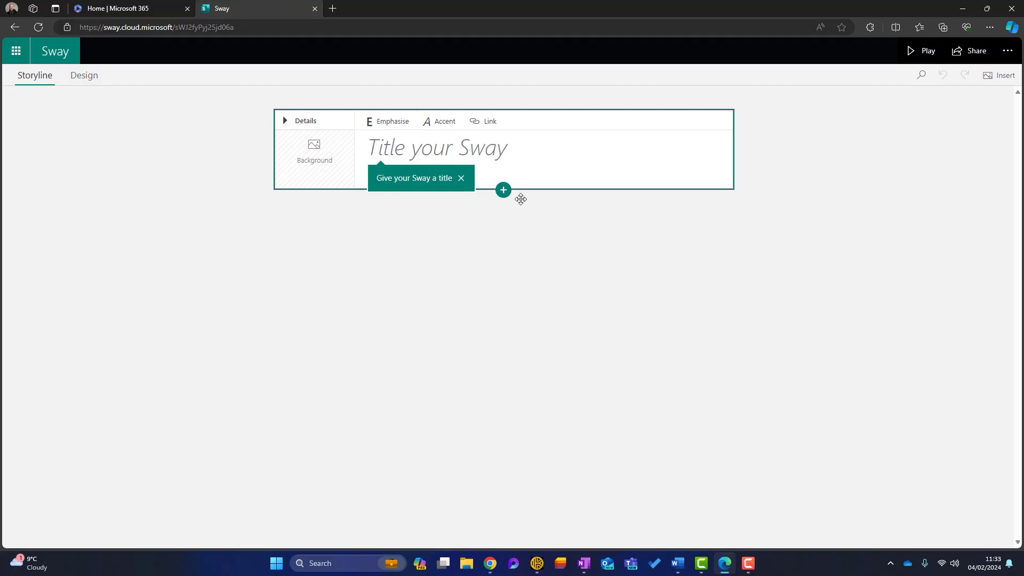
pyautogui.click(503, 191)
pyautogui.click(421, 354)
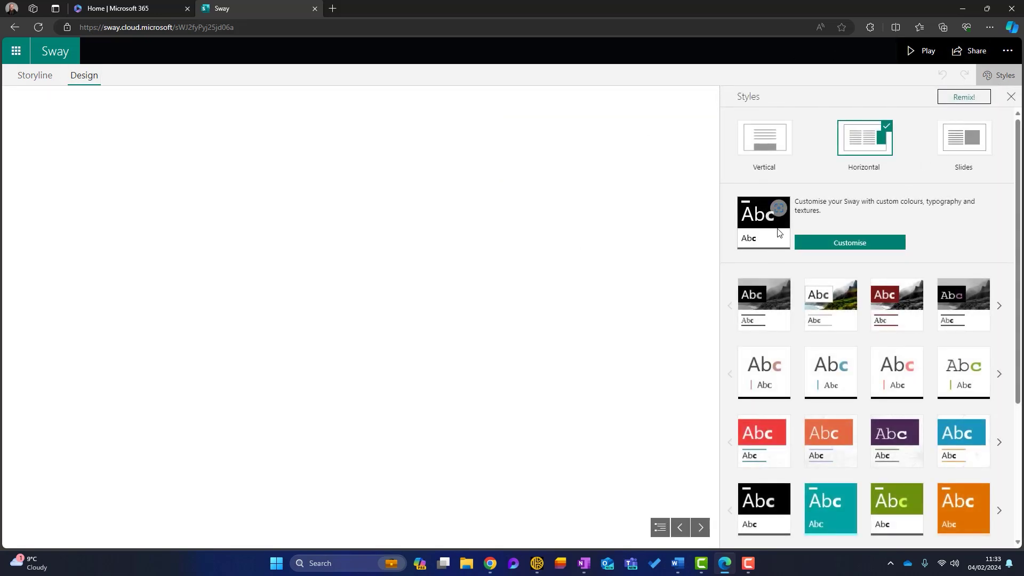
pyautogui.click(1010, 96)
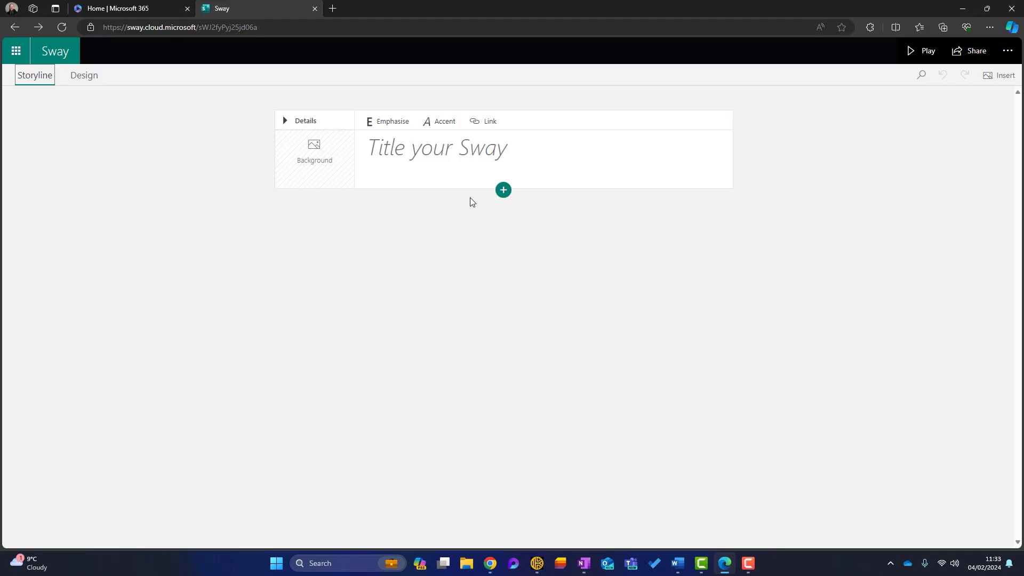
# - Title the Sway 'Bearded 365 Guy Newsletter' and emphasise the title text
pyautogui.click(438, 149)
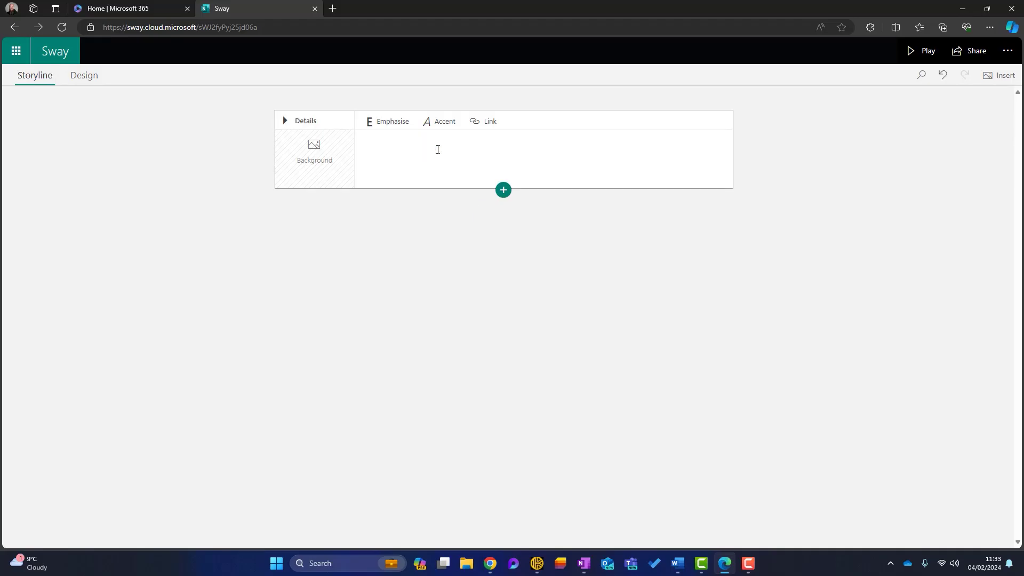
pyautogui.write('Bearded 3')
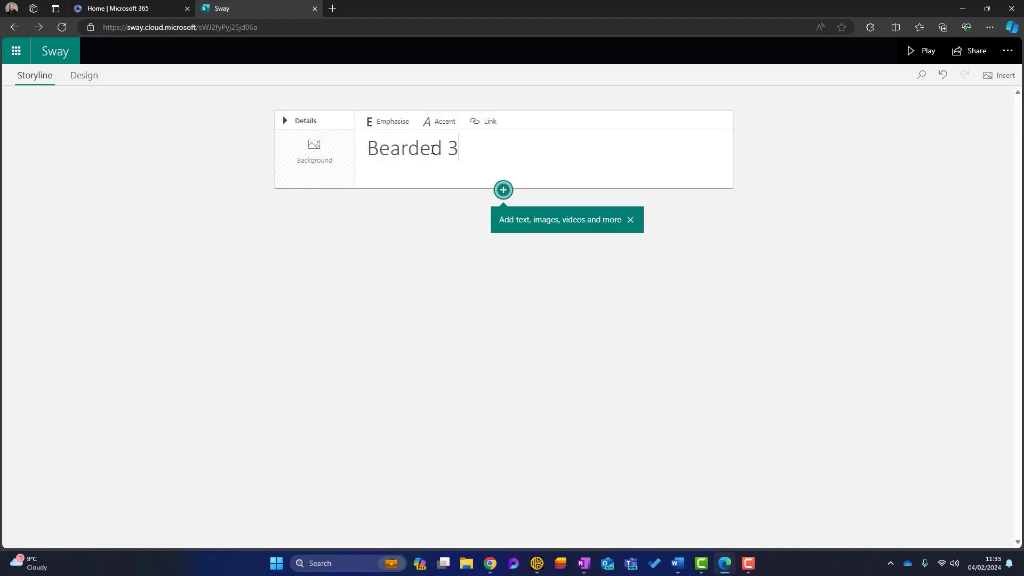
pyautogui.write('65 Guy Newsletter')
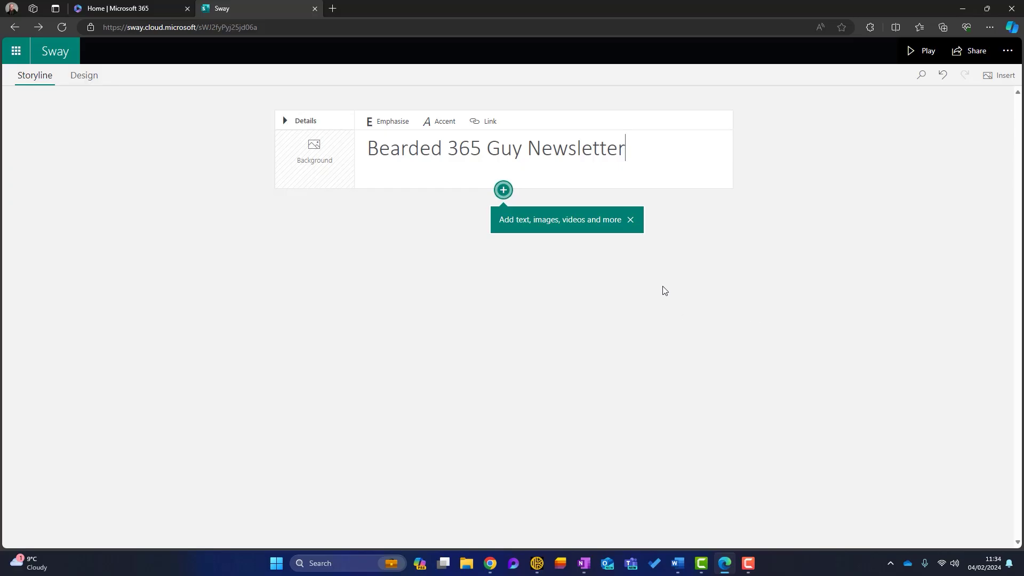
pyautogui.moveTo(624, 149); pyautogui.dragTo(338, 155)
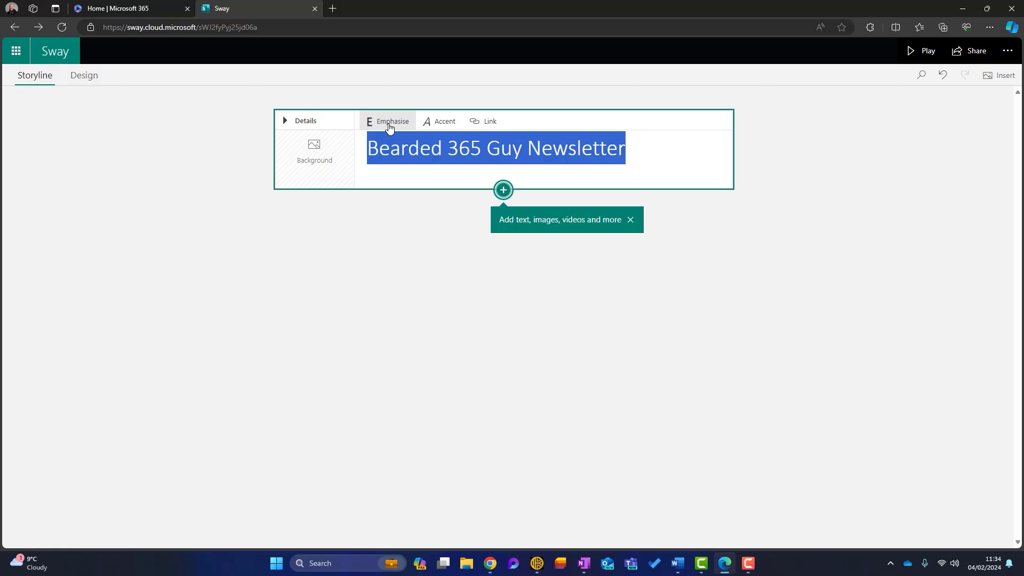
pyautogui.click(388, 122)
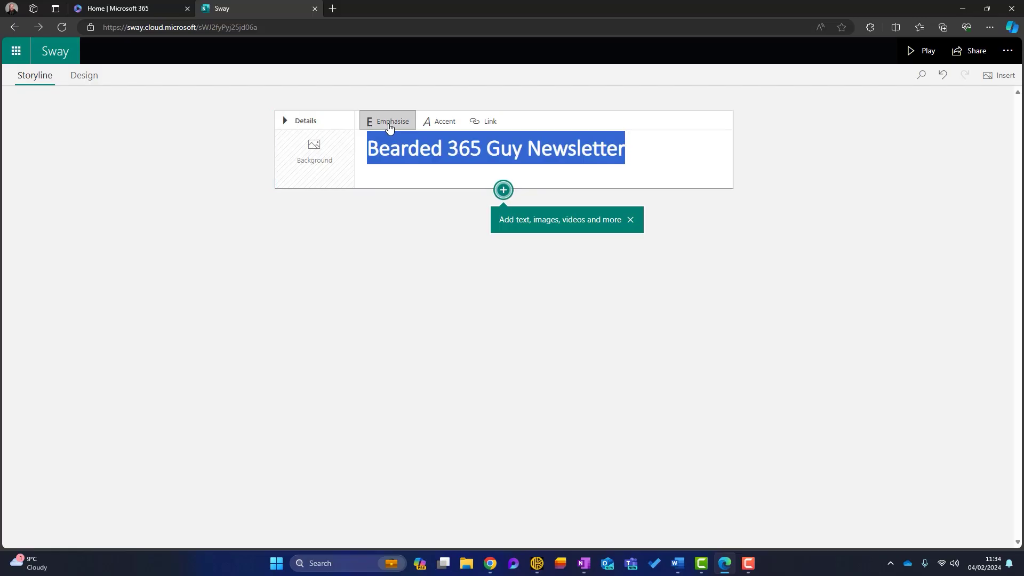
pyautogui.click(446, 126)
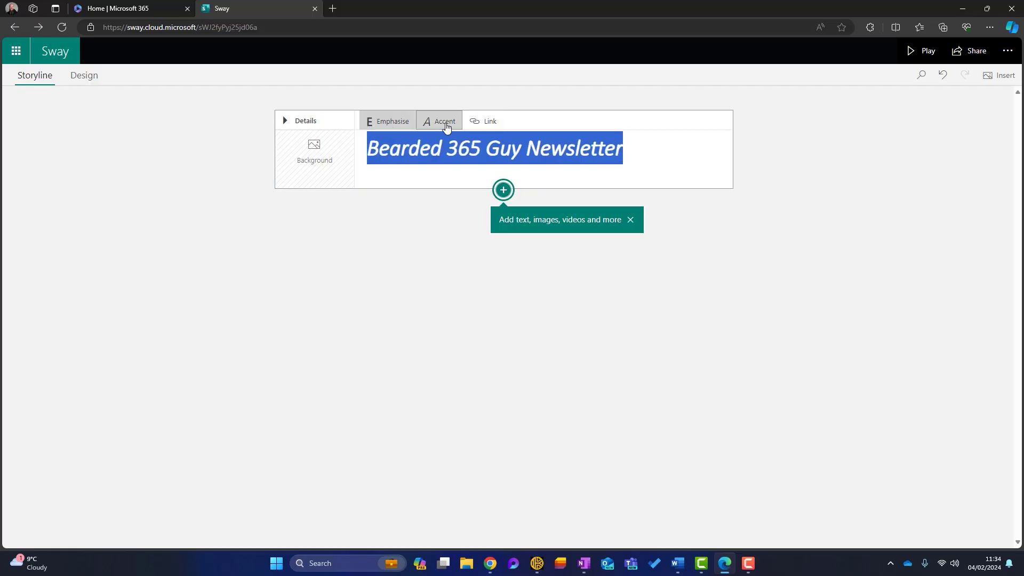
pyautogui.click(446, 126)
pyautogui.click(448, 223)
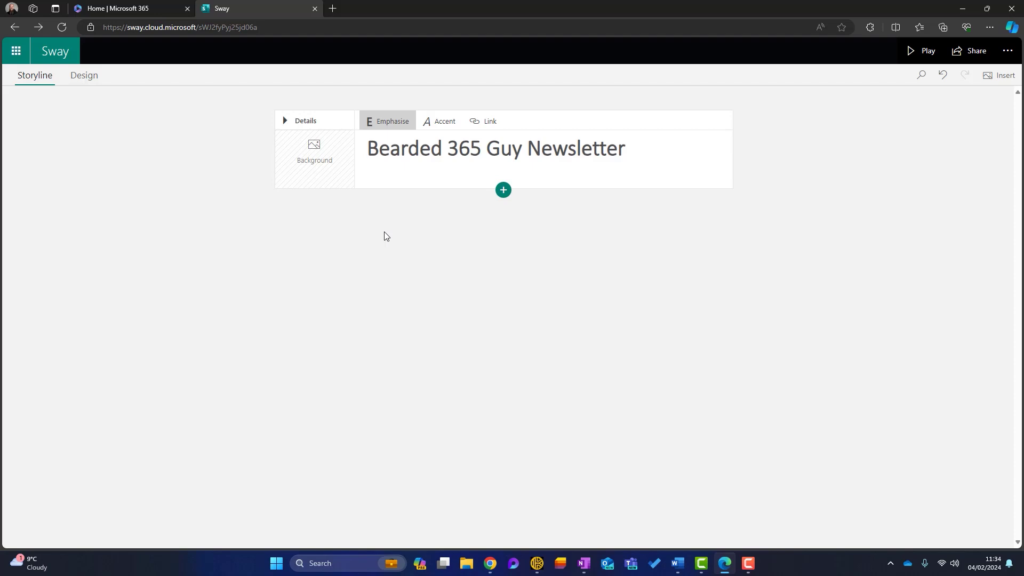
# - Upload the JE photo from this device as the title card's background image
pyautogui.click(327, 162)
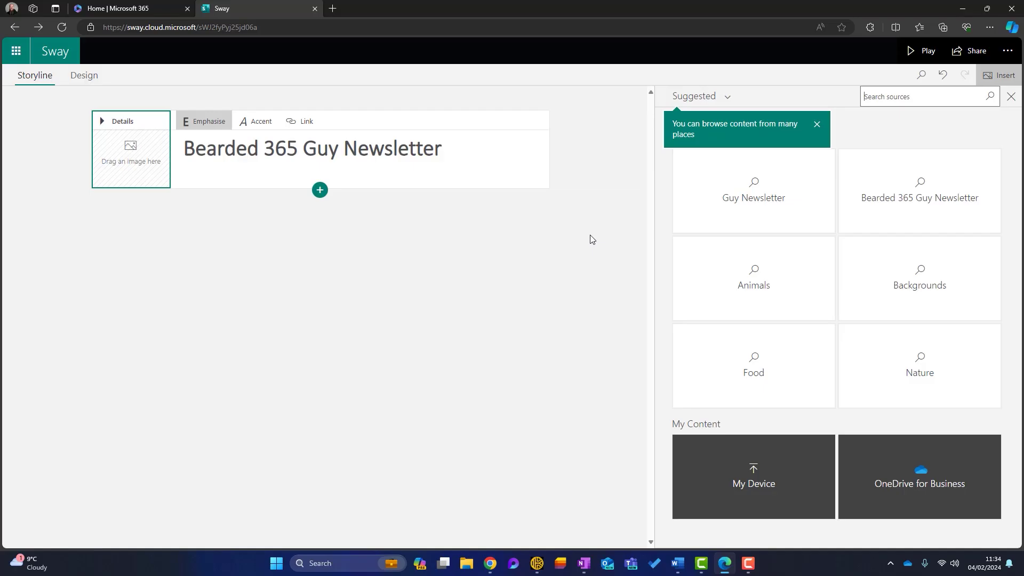
pyautogui.click(725, 100)
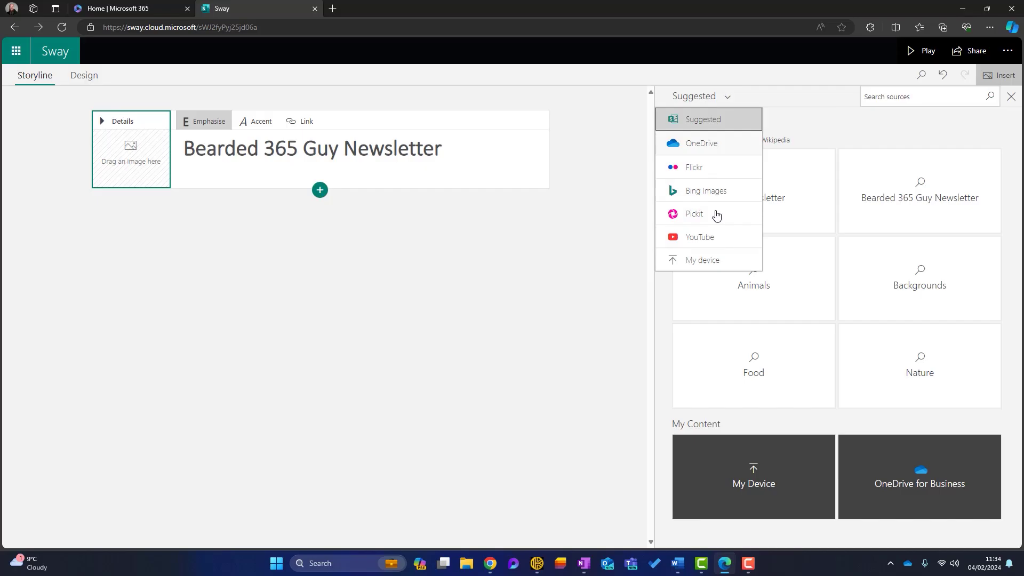
pyautogui.click(705, 261)
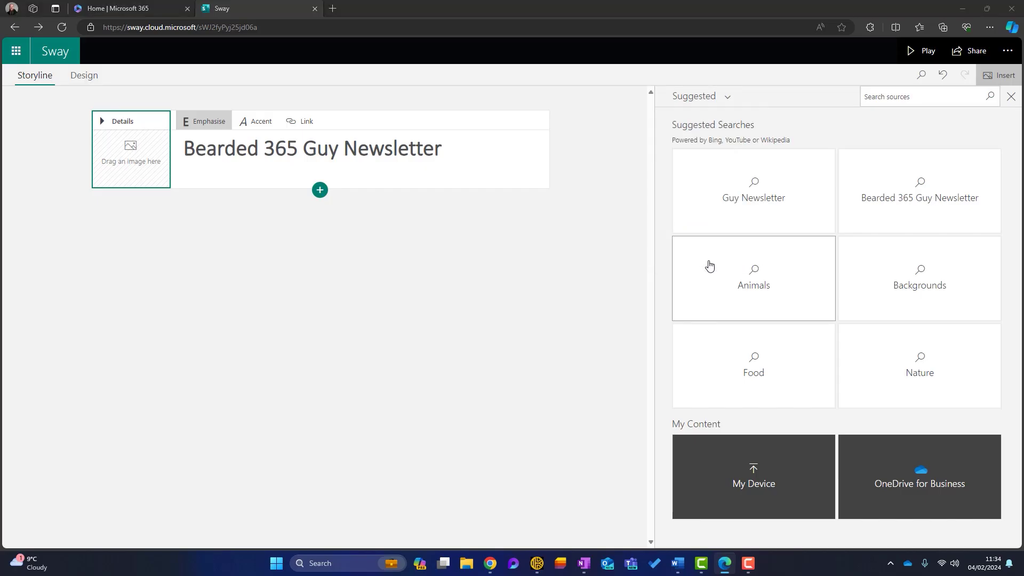
pyautogui.click(380, 163)
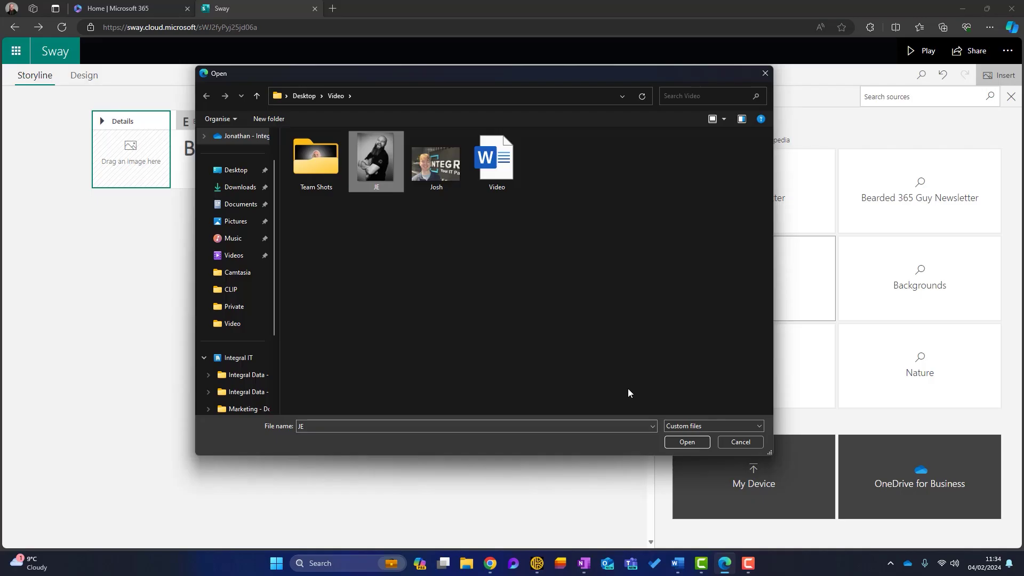
pyautogui.click(688, 442)
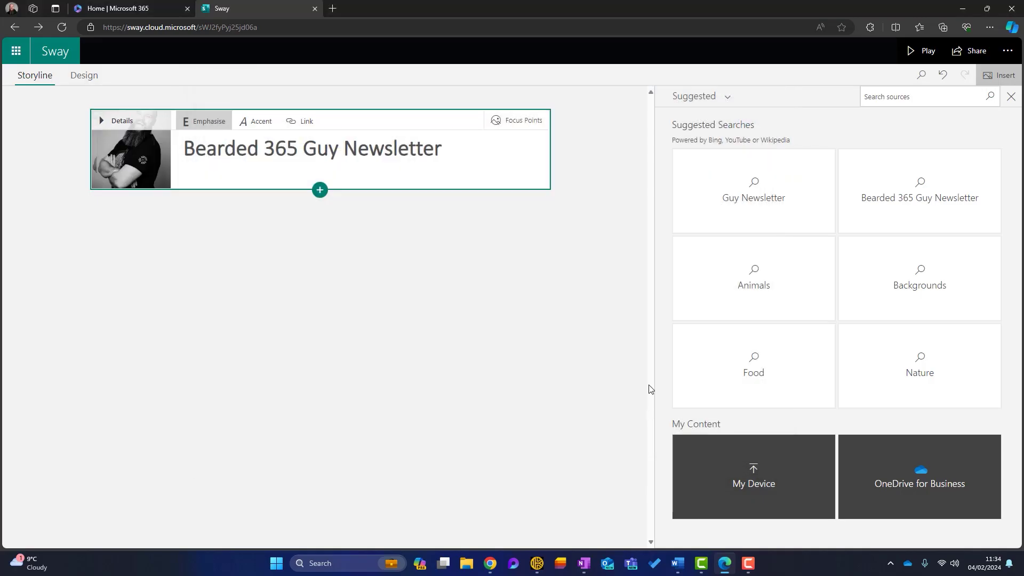
pyautogui.click(1012, 97)
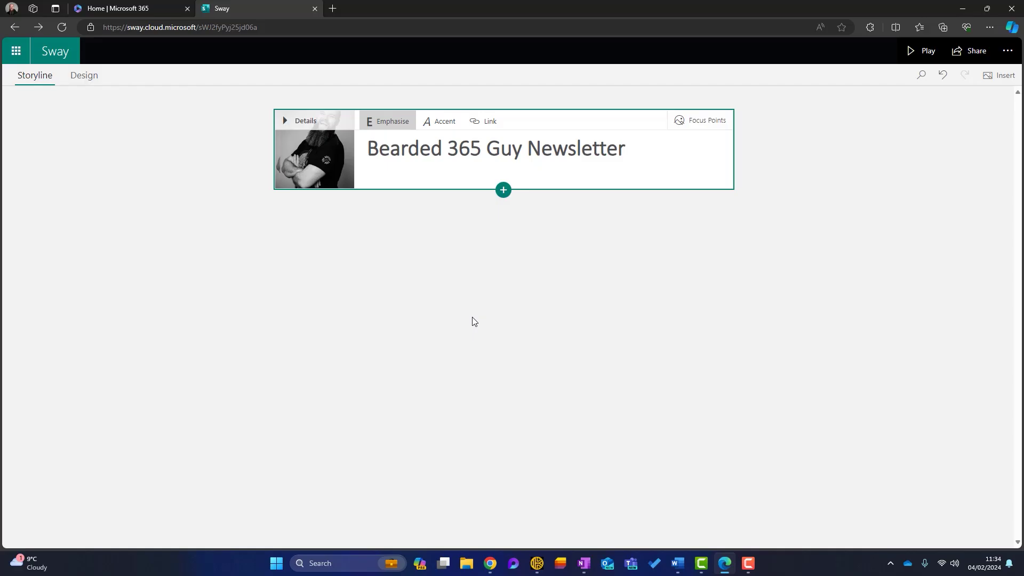
# - Place focus points on the man's head, face and beard in the background photo
pyautogui.click(701, 121)
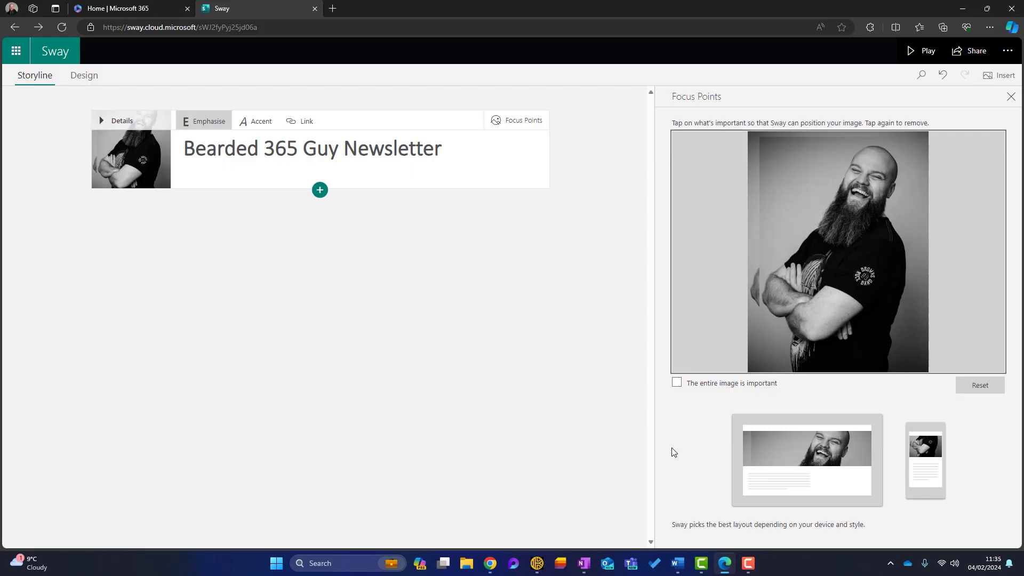
pyautogui.click(853, 158)
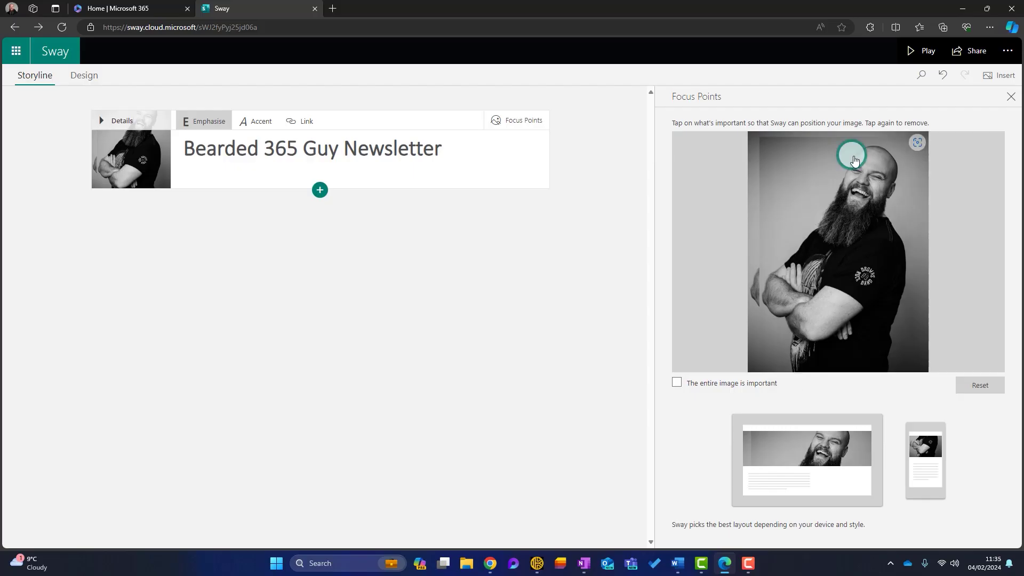
pyautogui.click(880, 159)
pyautogui.click(890, 181)
pyautogui.click(880, 204)
pyautogui.click(860, 203)
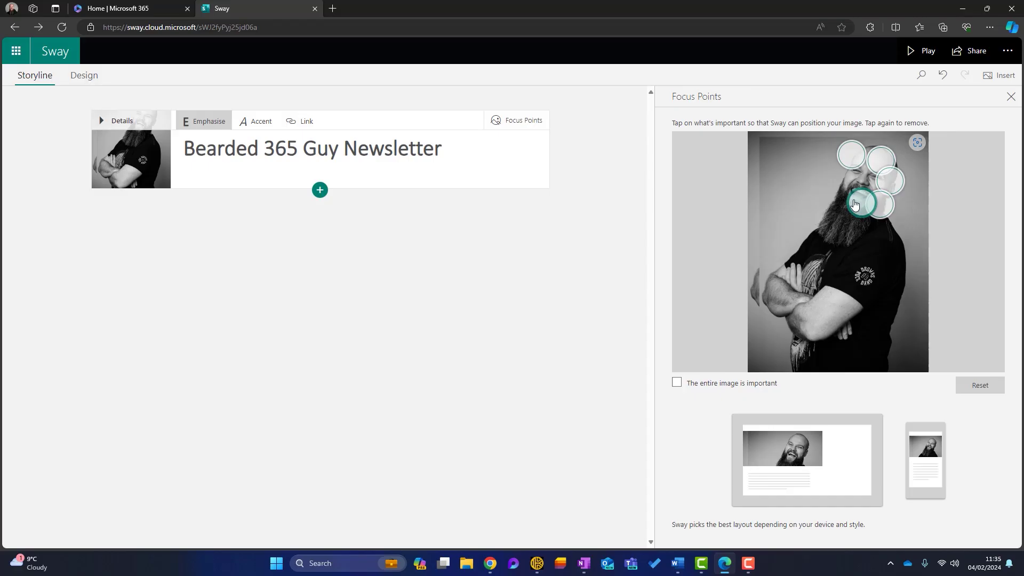
pyautogui.click(837, 190)
pyautogui.click(862, 173)
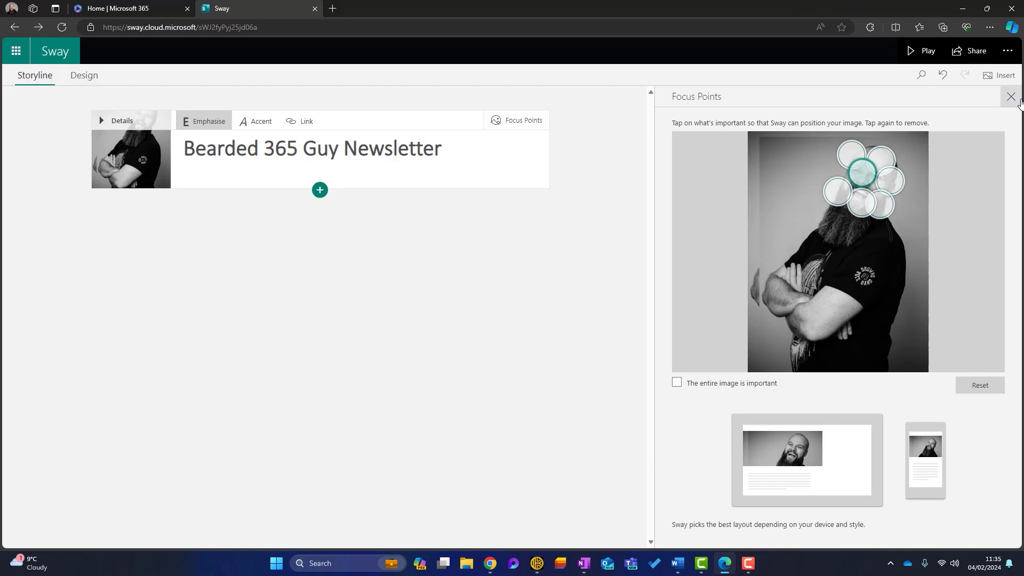
pyautogui.click(1012, 97)
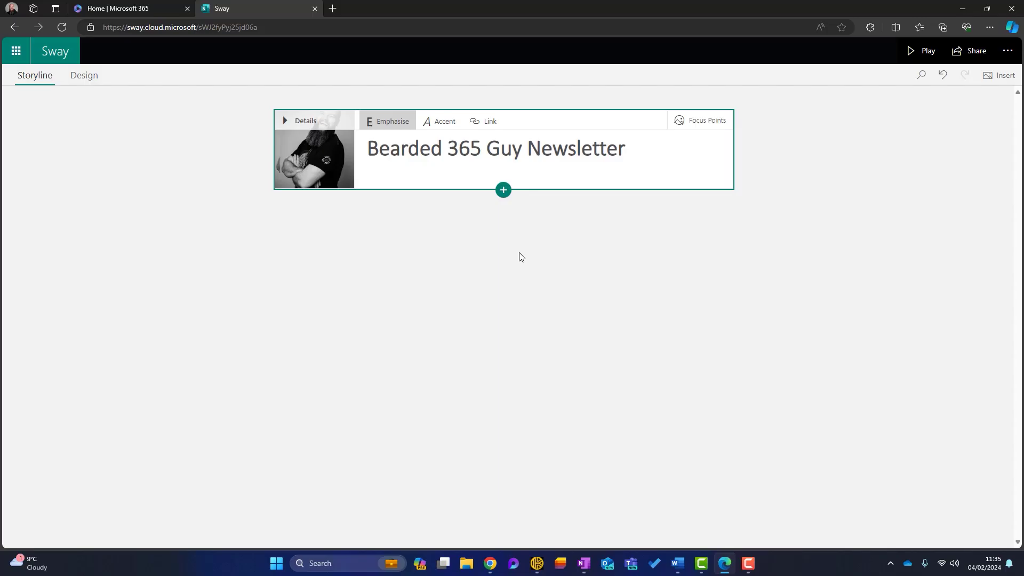
# - Add Intergral_Logo.png as the heading's logo via the title card's details, then collapse them
pyautogui.click(286, 124)
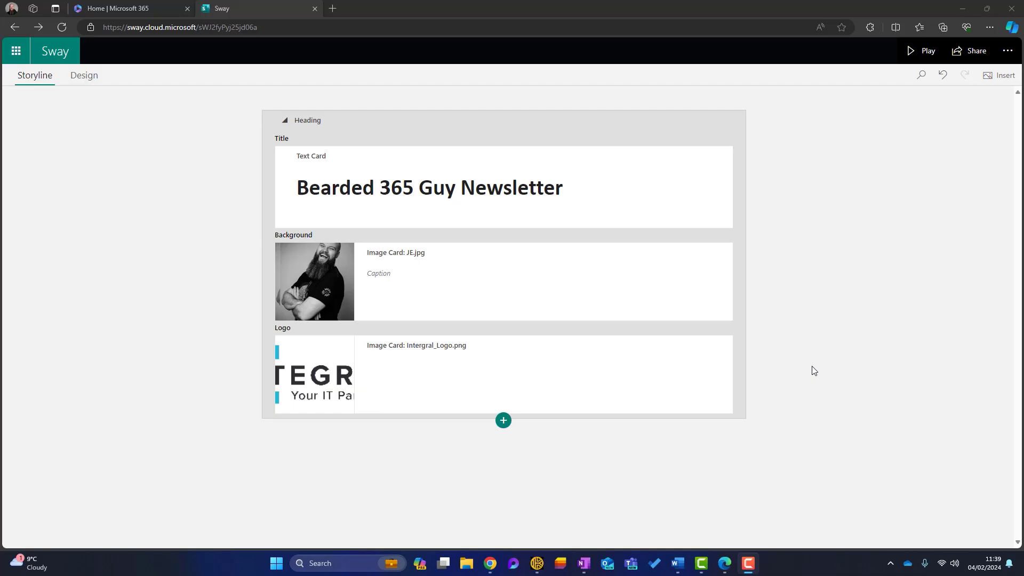
pyautogui.click(284, 121)
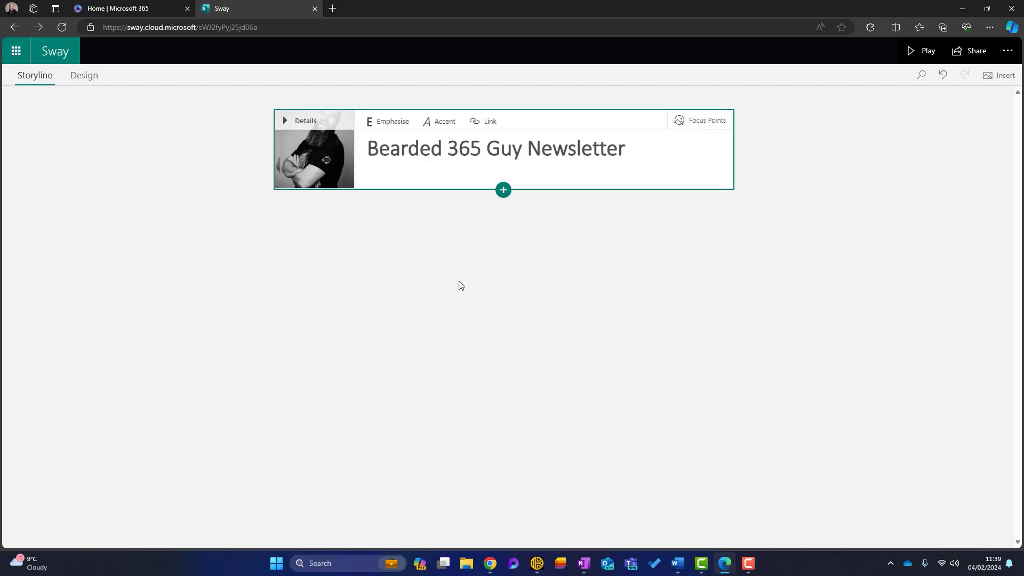
# - Add a Heading 1 card below the title reading 'New Video on YouTube'
pyautogui.click(504, 191)
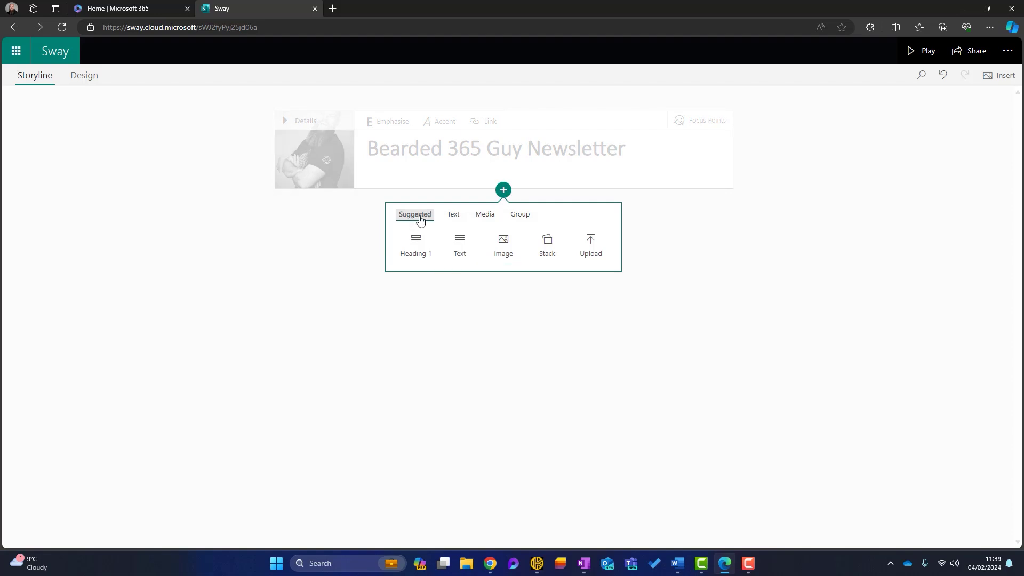
pyautogui.click(448, 216)
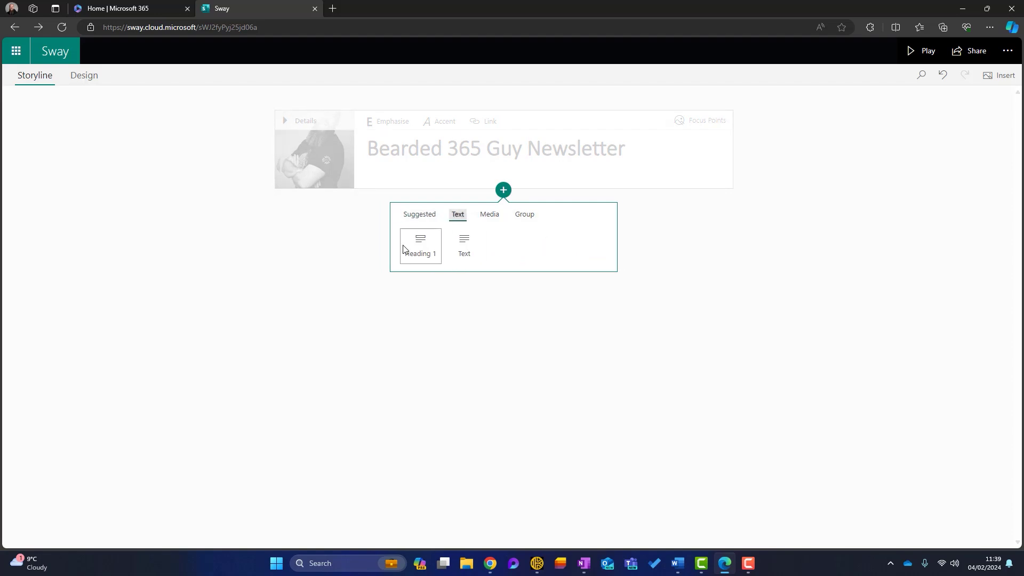
pyautogui.click(491, 215)
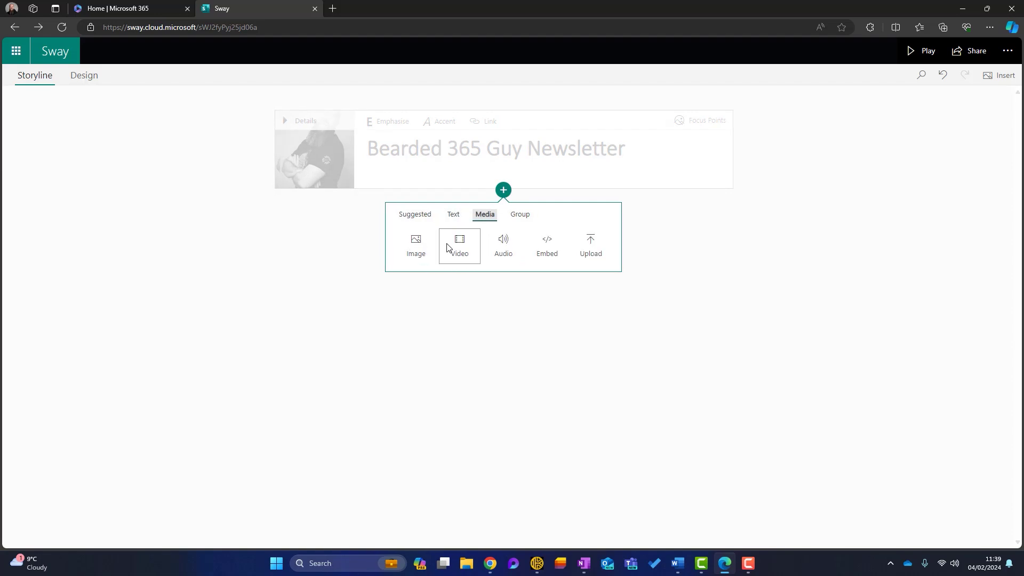
pyautogui.click(454, 216)
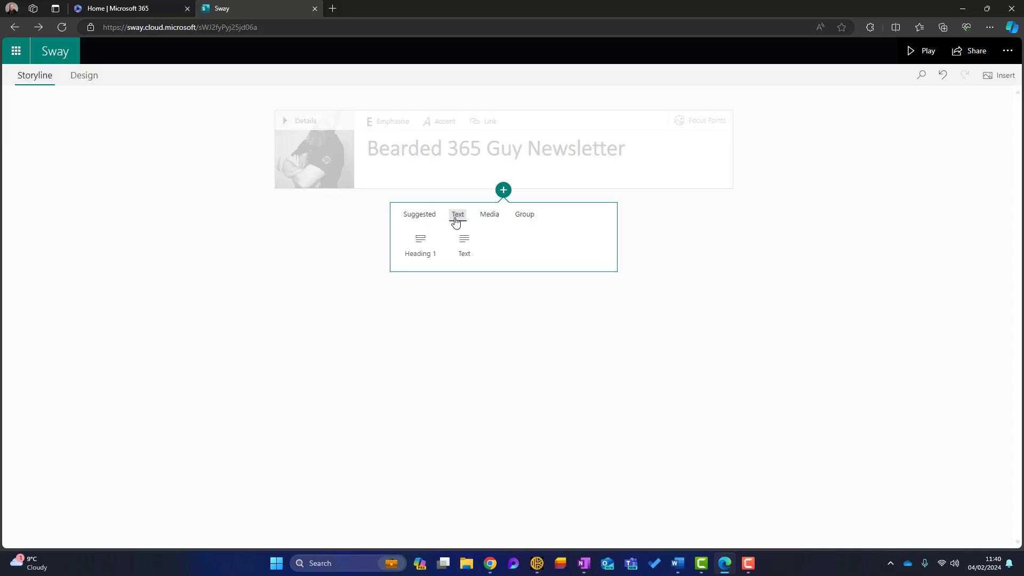
pyautogui.click(423, 248)
pyautogui.click(423, 258)
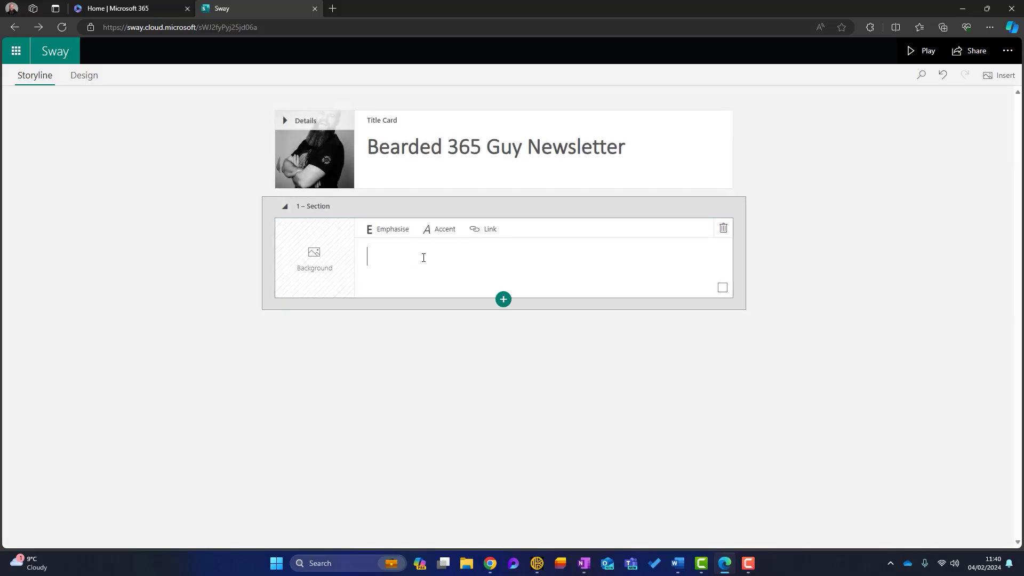
pyautogui.write('New Video on YouTu')
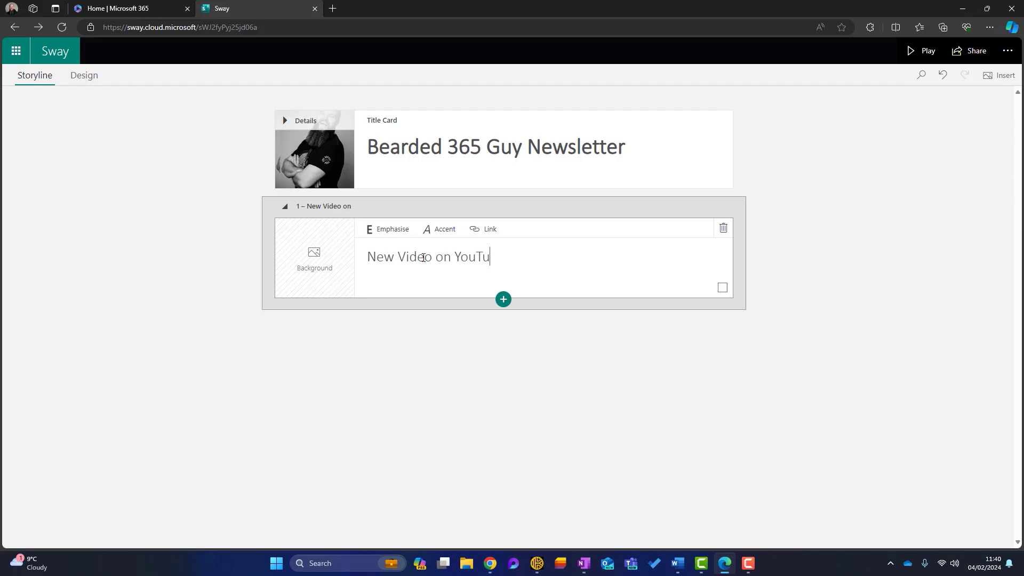
pyautogui.write('be')
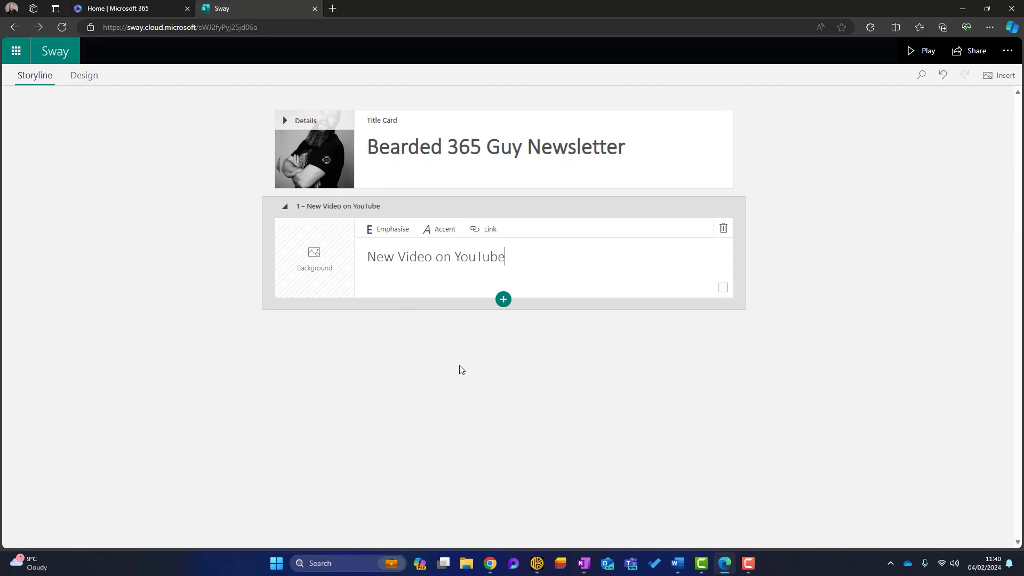
# - Add a video card below the heading and set its media source to YouTube
pyautogui.click(504, 301)
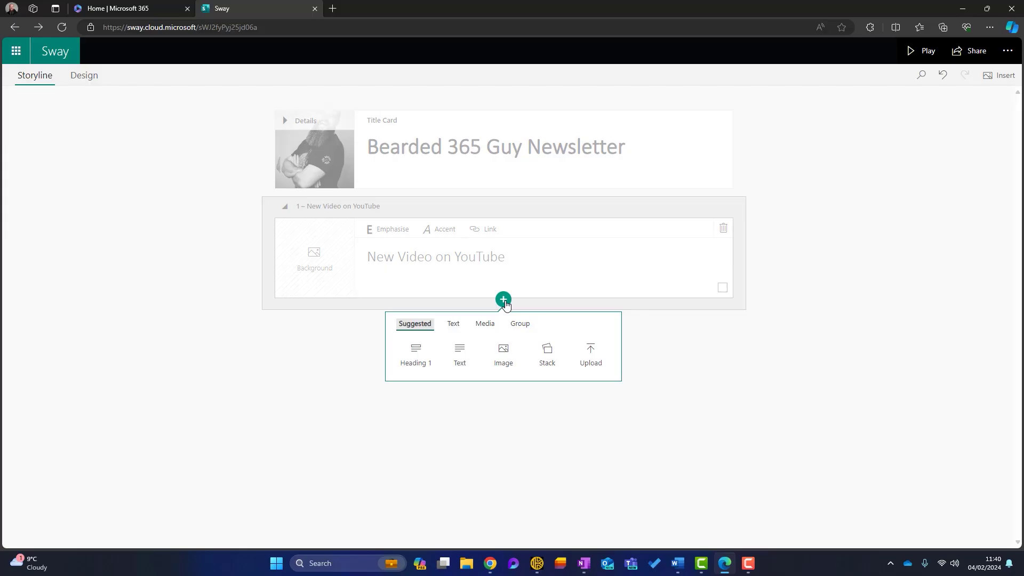
pyautogui.click(479, 326)
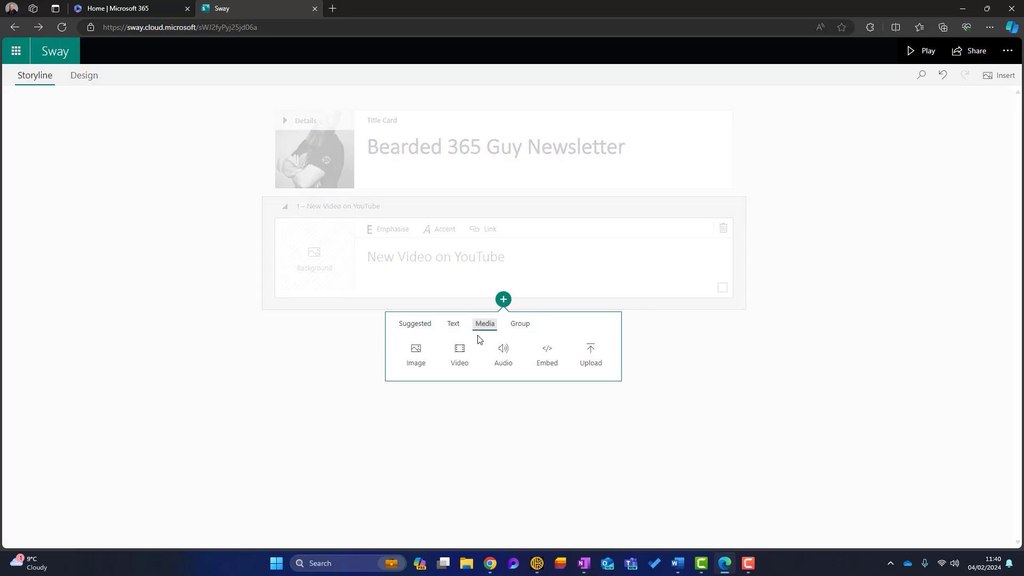
pyautogui.click(460, 352)
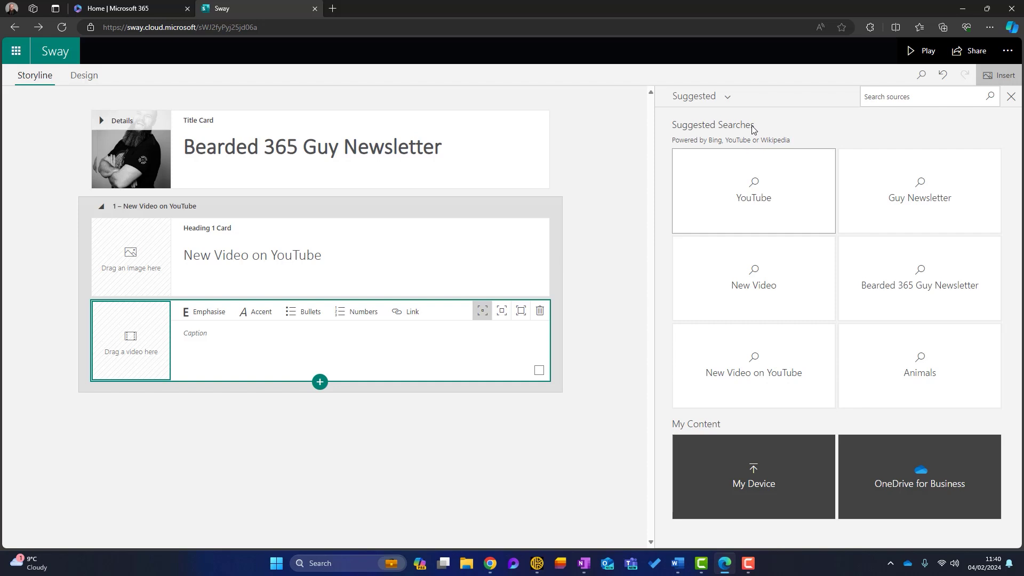
pyautogui.click(718, 97)
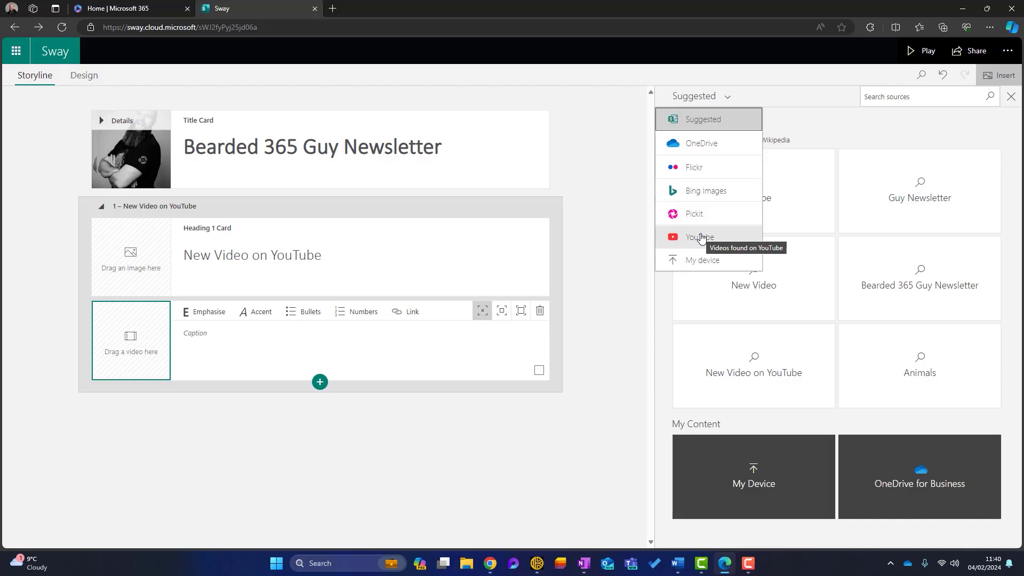
pyautogui.click(701, 238)
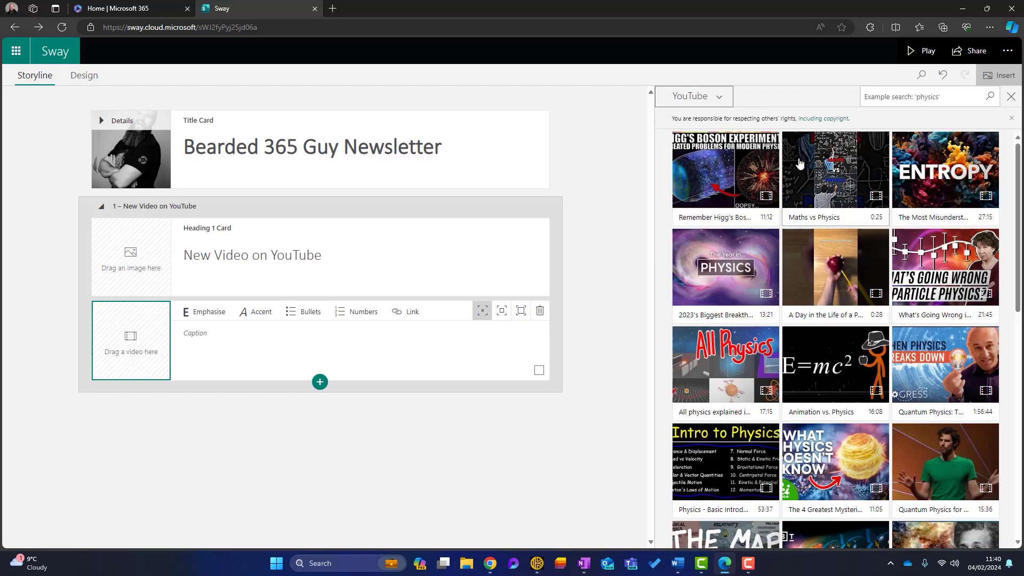
# - Search the pasted video URL and insert the Microsoft Loop video into the card
pyautogui.click(894, 96)
pyautogui.scroll(-1, 810, 330)
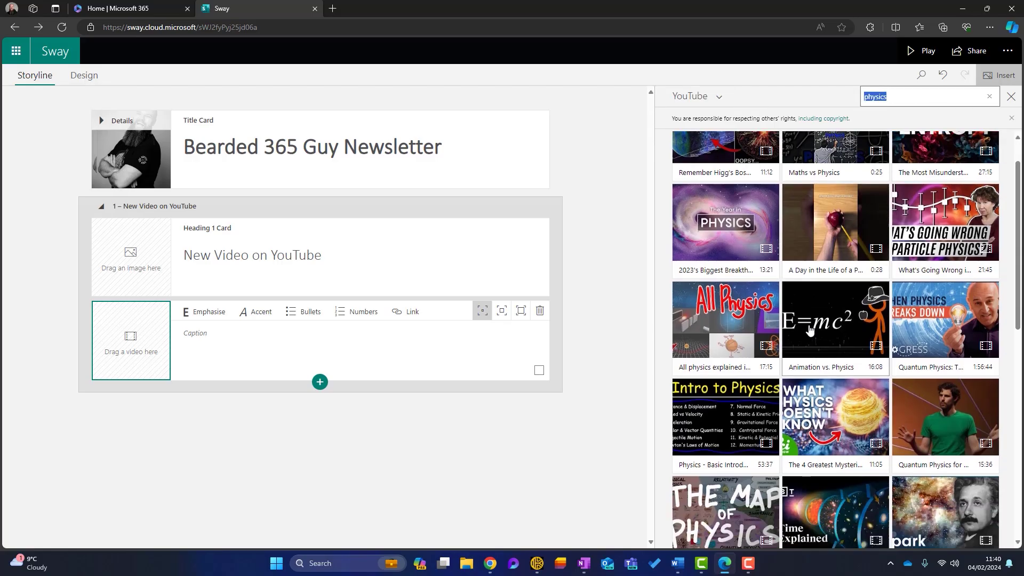
pyautogui.scroll(-2, 809, 330)
pyautogui.scroll(4, 806, 342)
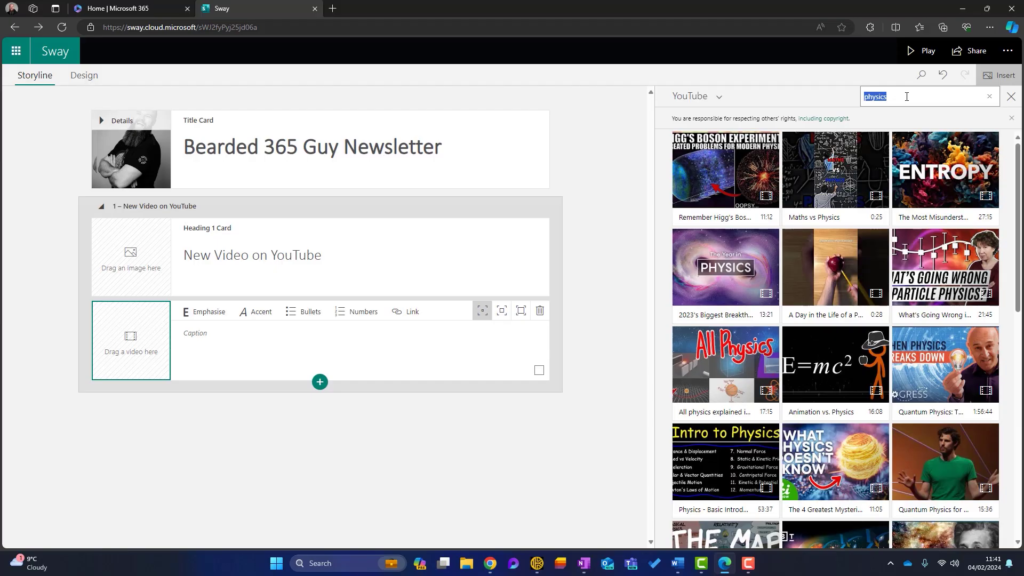
pyautogui.write('.youtube.com/watch?v=oYijejDXLZQ')
pyautogui.press('Return')
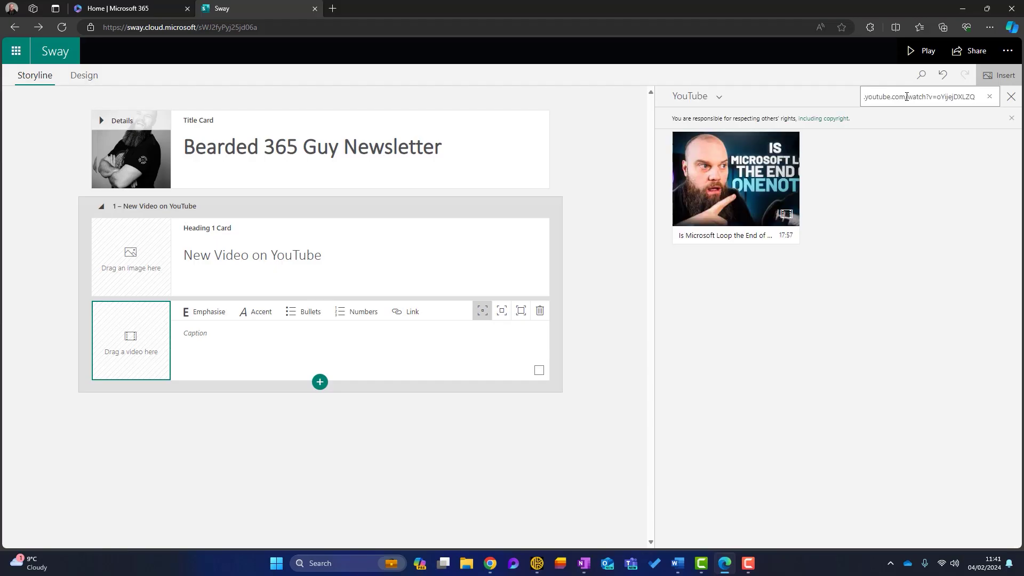
pyautogui.click(729, 187)
pyautogui.click(921, 101)
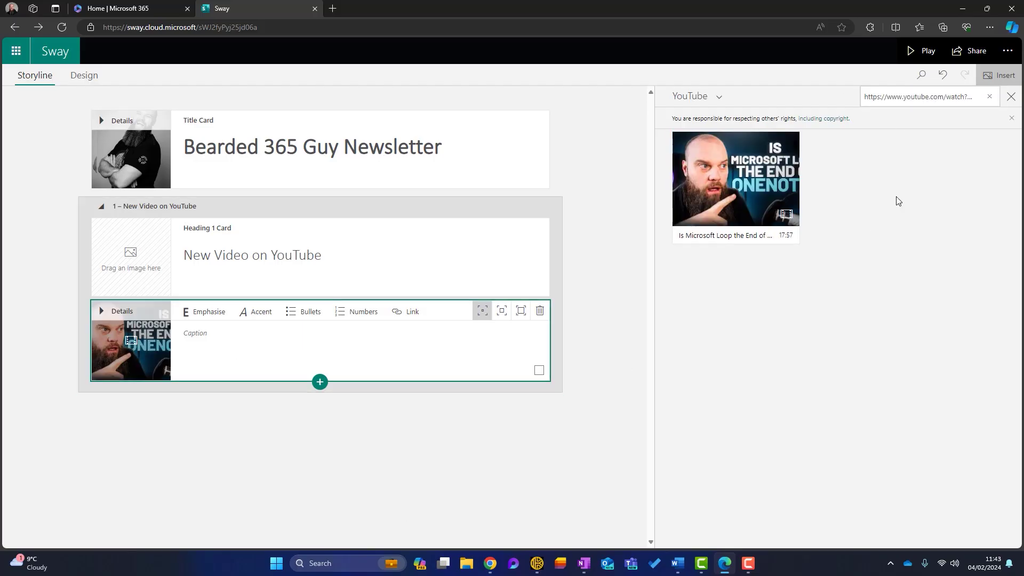
pyautogui.click(1011, 96)
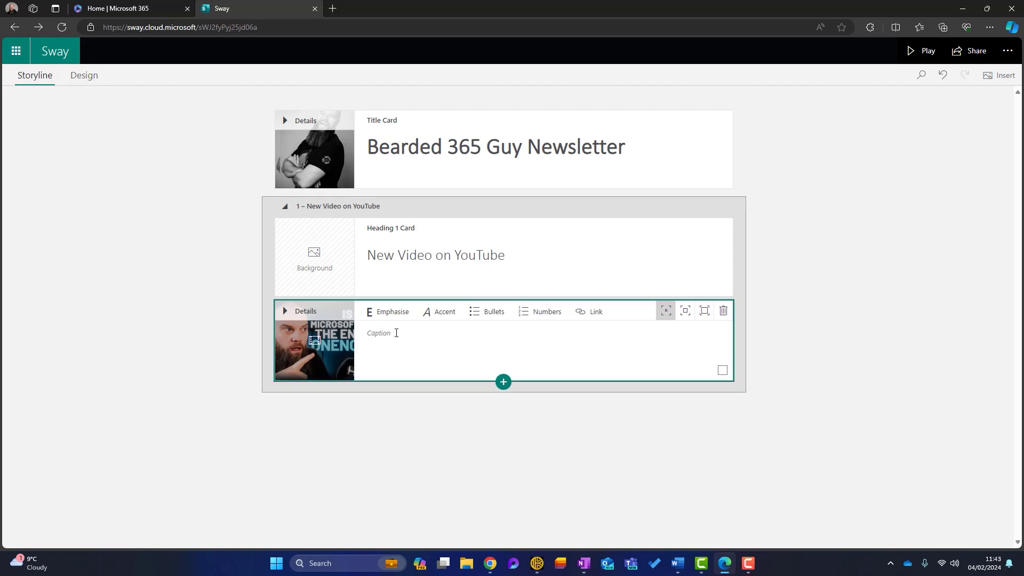
# - Add a text card with the pasted Microsoft Loop video description, then preview in Design view
pyautogui.click(503, 383)
pyautogui.click(459, 446)
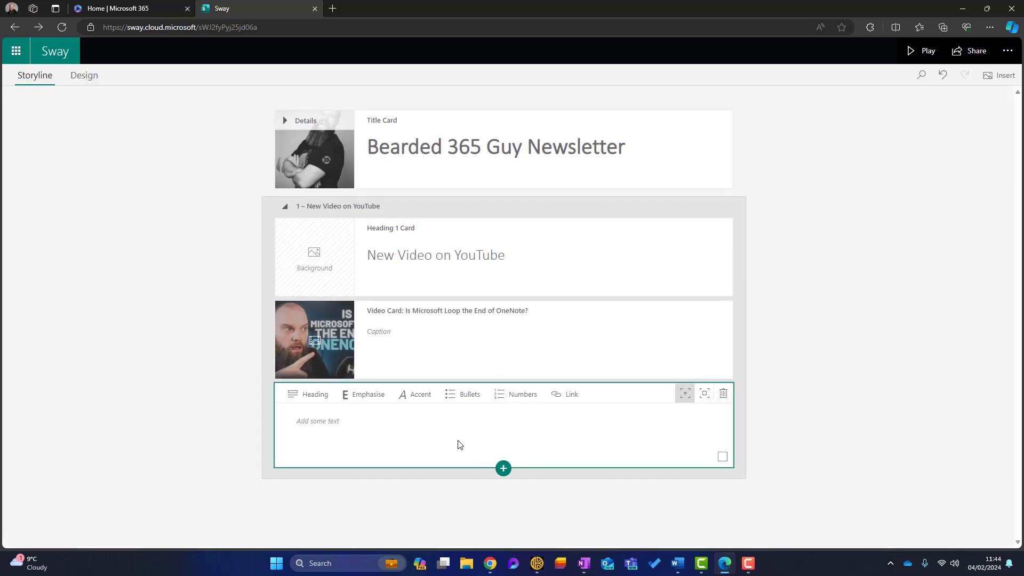
pyautogui.click(362, 422)
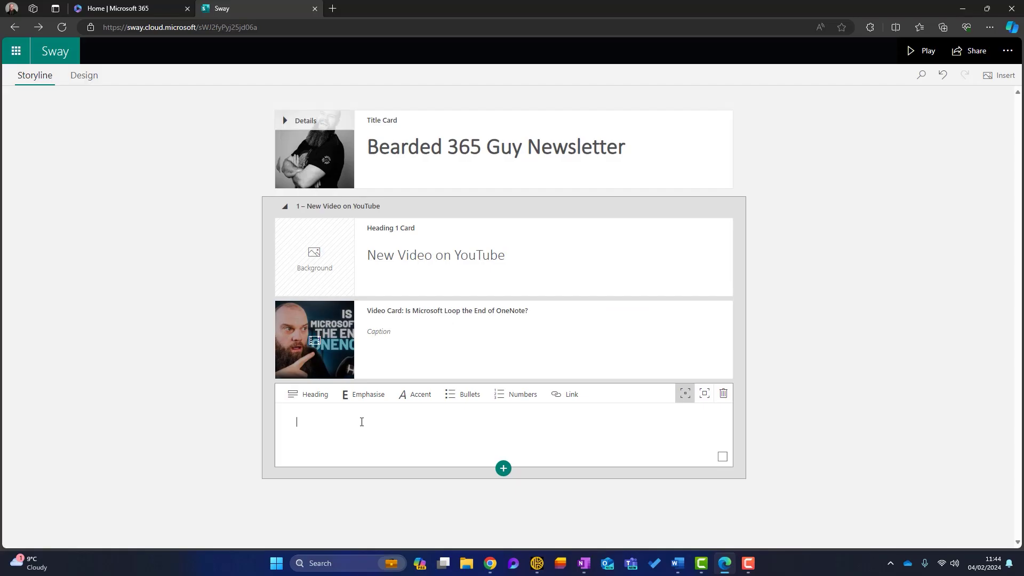
pyautogui.write("We take a closer look at Microsoft Loop- a new app from Microsoft. In this video, we will look at the capabilities of Microsoft Loop and we'll ask an important question. Can Loop replace the note taking app OneNote? Let's take a look!")
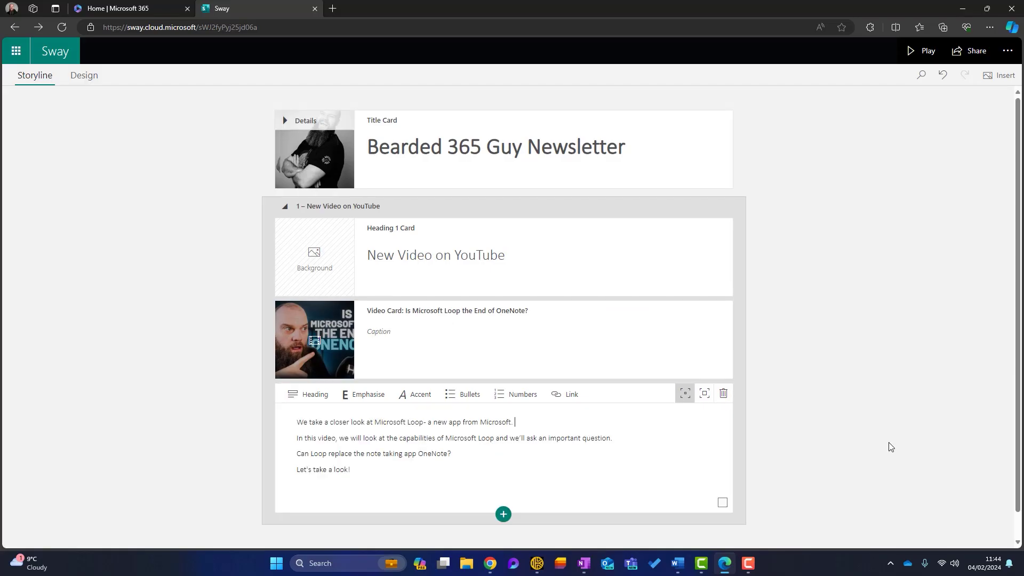
pyautogui.click(844, 431)
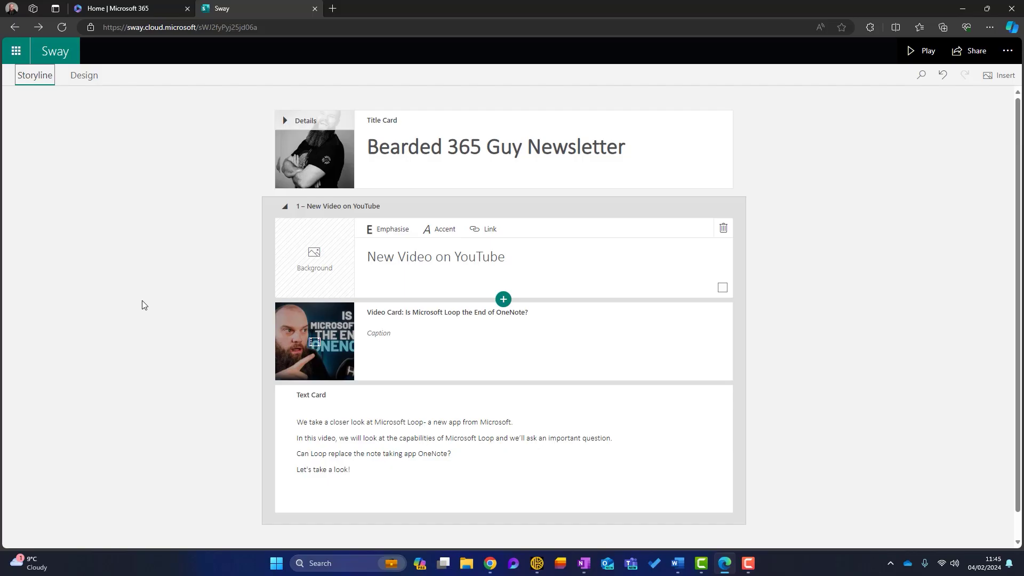
pyautogui.click(83, 79)
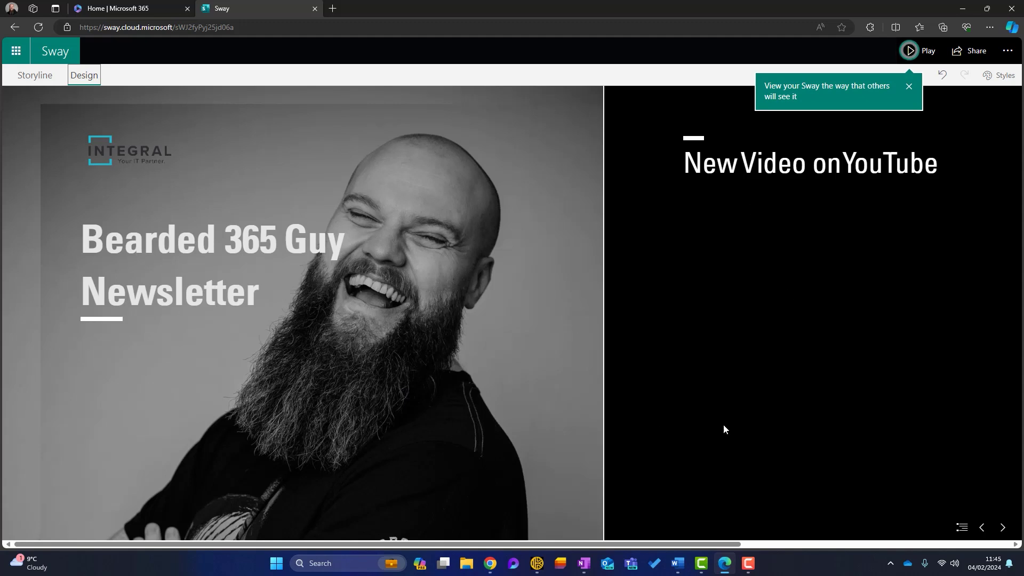
# - Step the Design preview forward to the video section and back to the title
pyautogui.click(1003, 528)
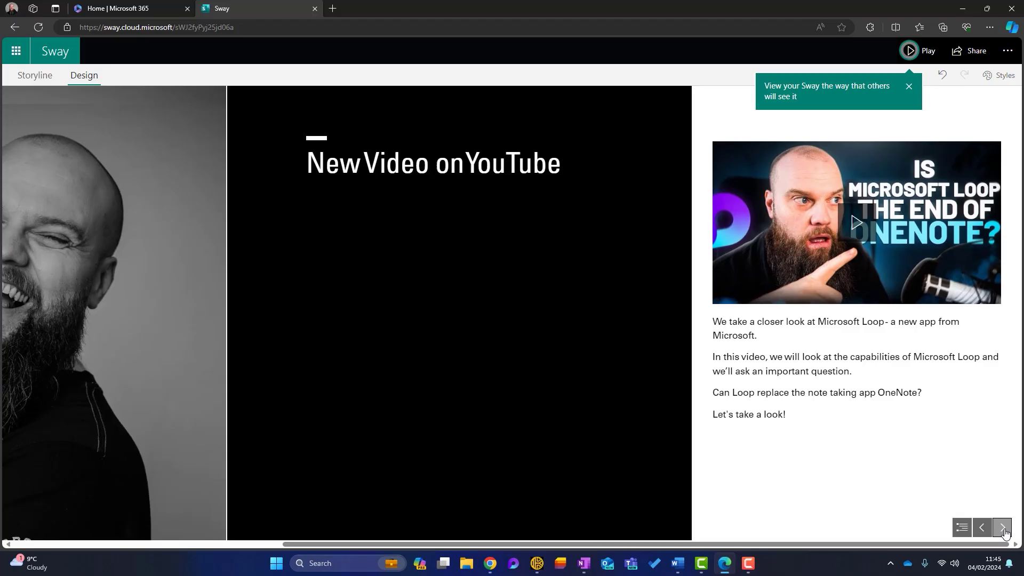
pyautogui.click(983, 530)
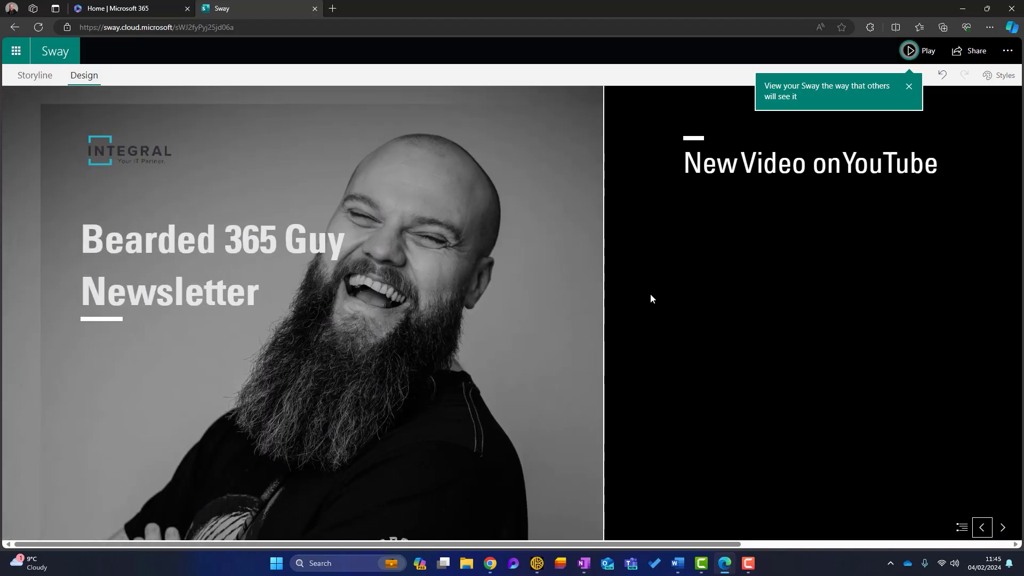
# - Switch the newsletter to the Vertical layout and scroll the preview from title to videos
pyautogui.click(998, 76)
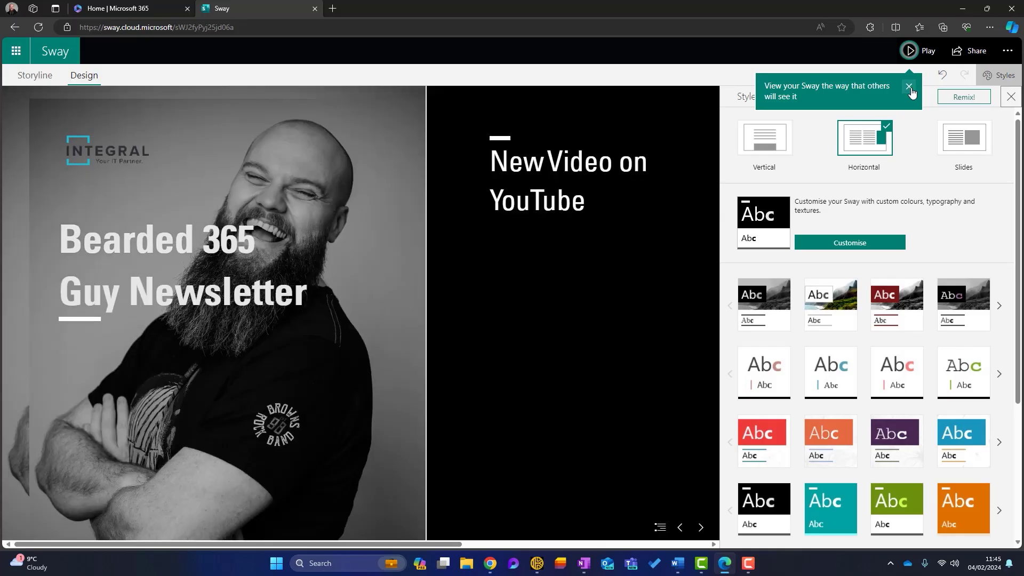
pyautogui.click(909, 86)
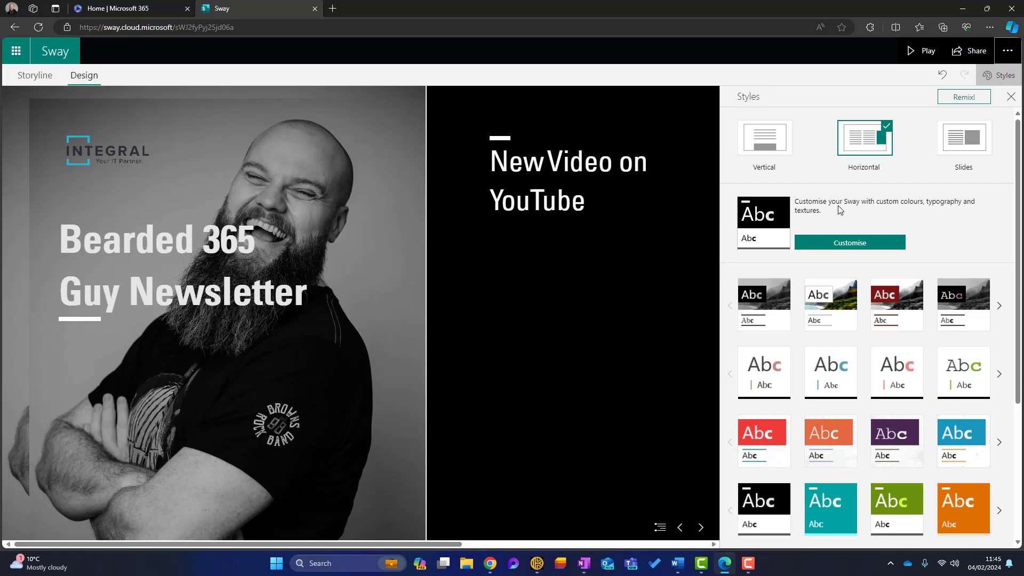
pyautogui.click(769, 149)
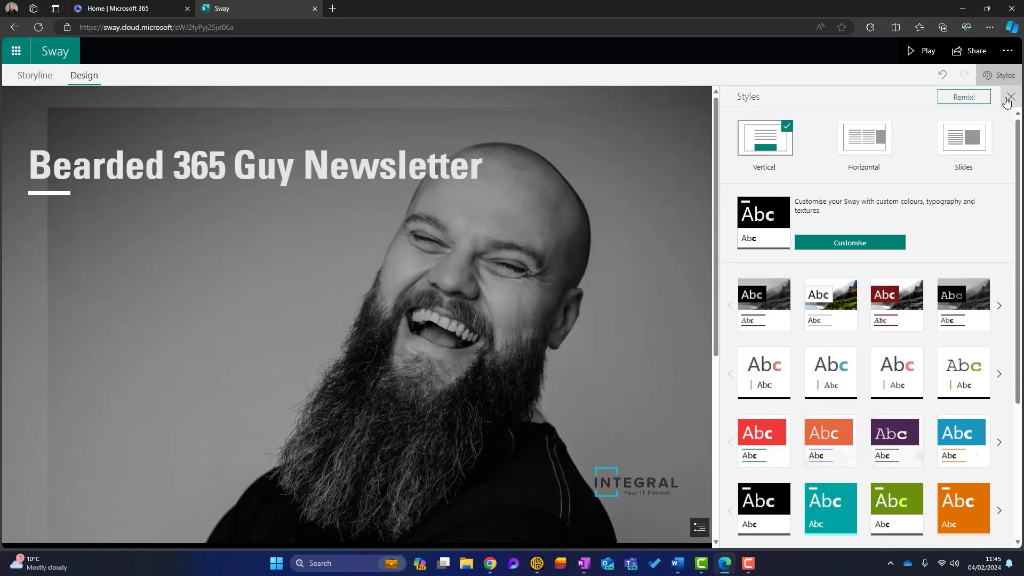
pyautogui.click(1010, 97)
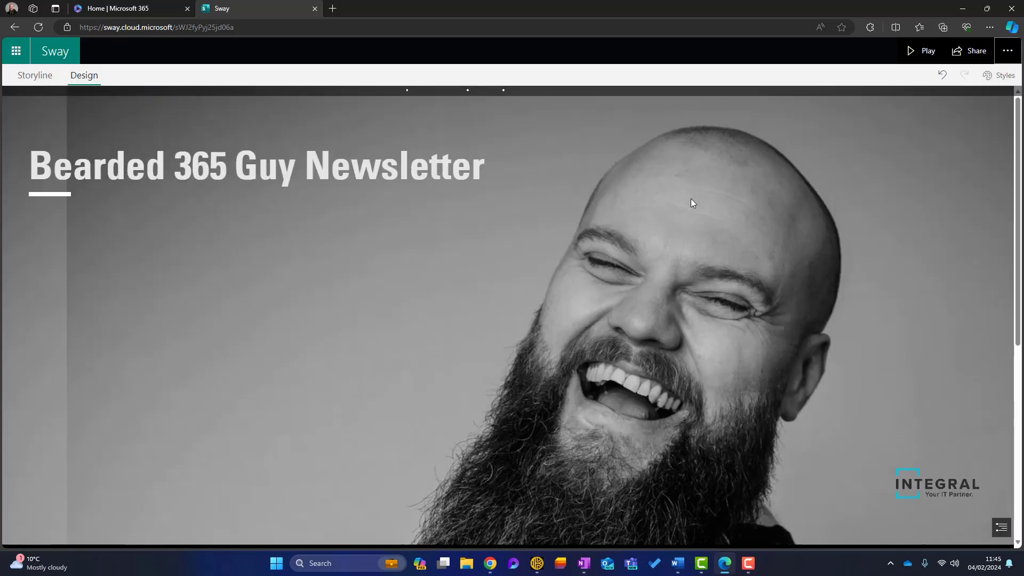
pyautogui.scroll(-2, 700, 245)
pyautogui.scroll(-3, 700, 247)
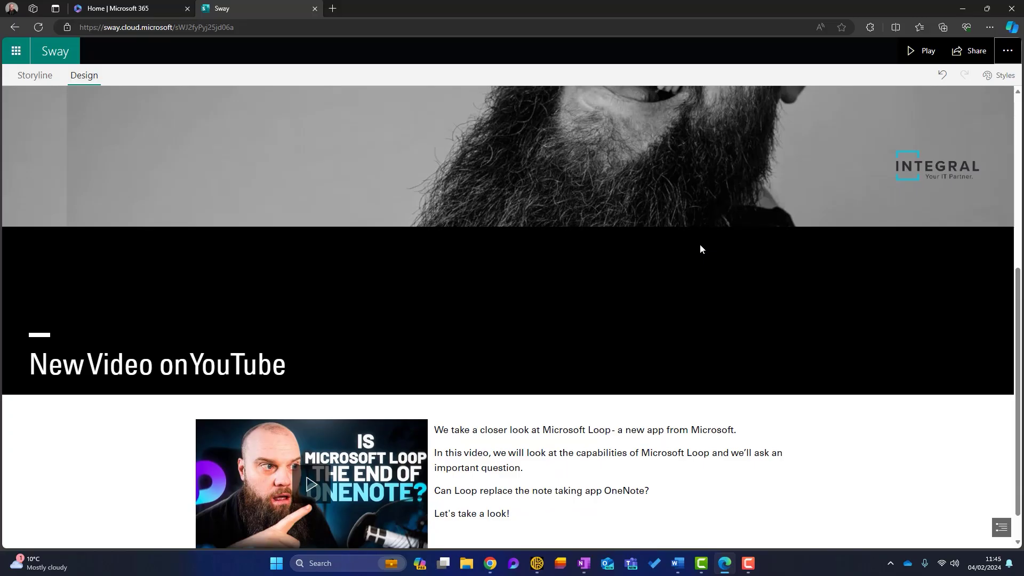
pyautogui.scroll(5, 701, 249)
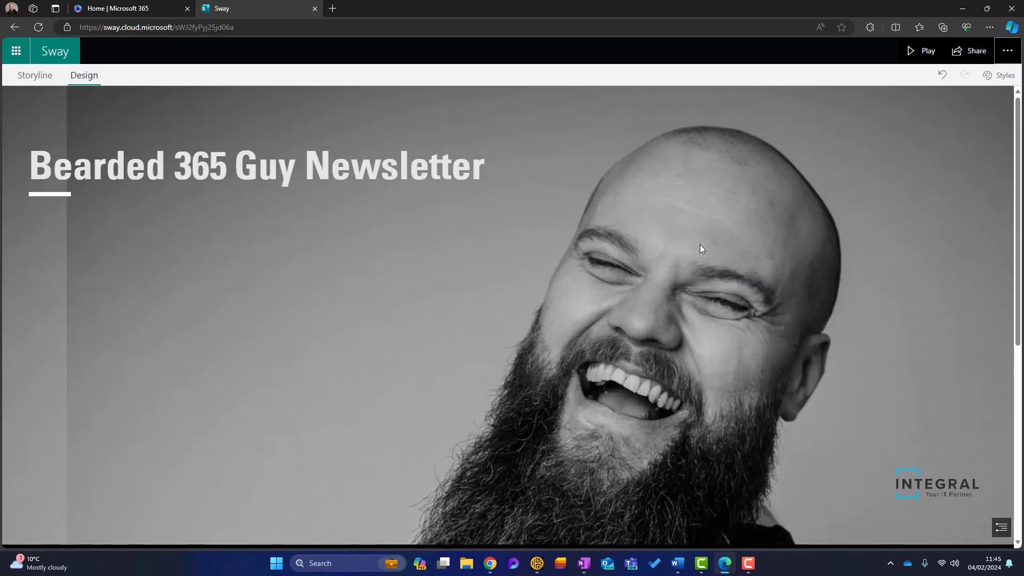
pyautogui.scroll(-5, 493, 312)
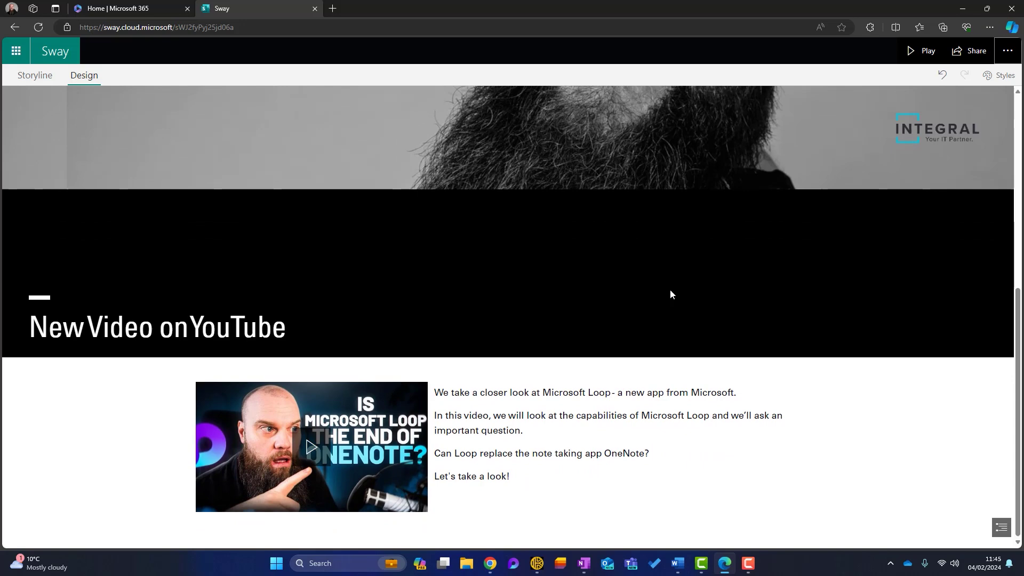
pyautogui.scroll(5, 667, 286)
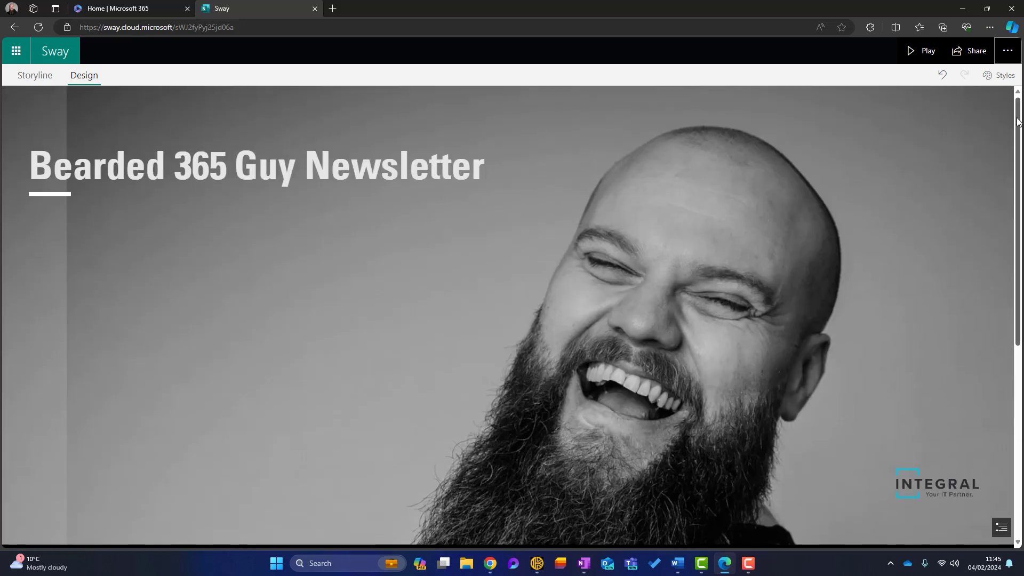
# - Apply the blue third-row style variation with a title banner, then scroll to review it
pyautogui.click(998, 75)
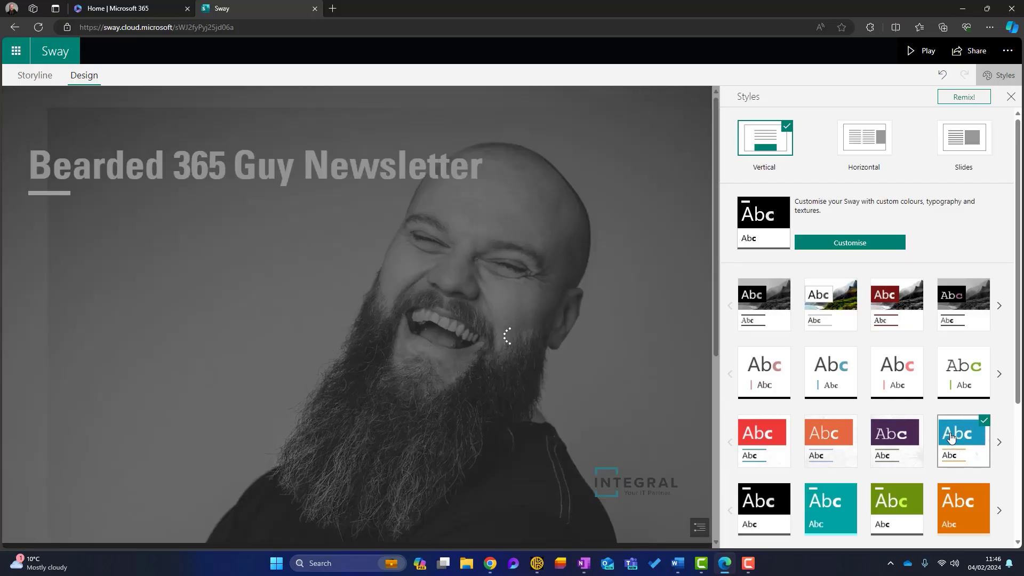
pyautogui.click(951, 437)
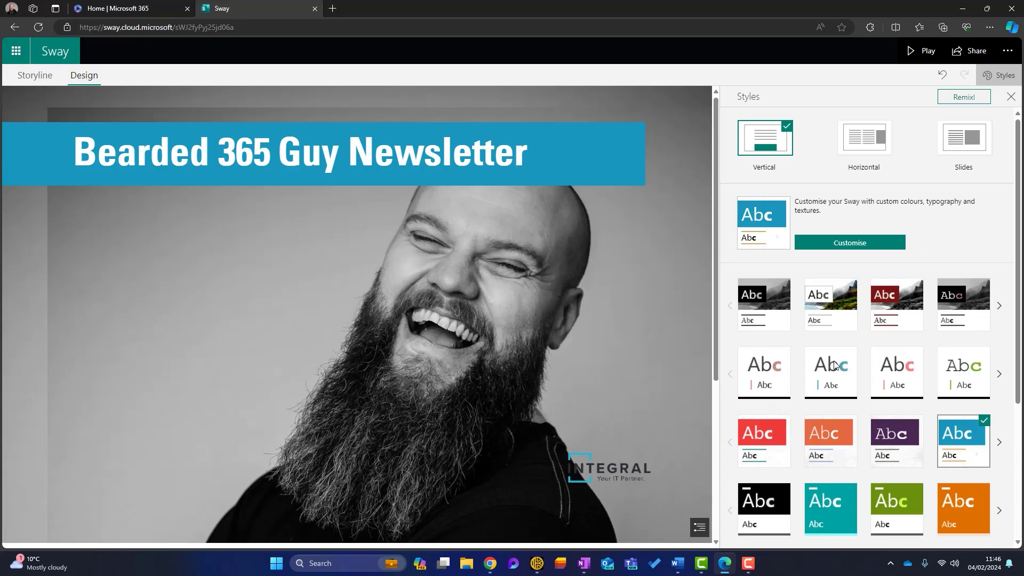
pyautogui.click(1011, 96)
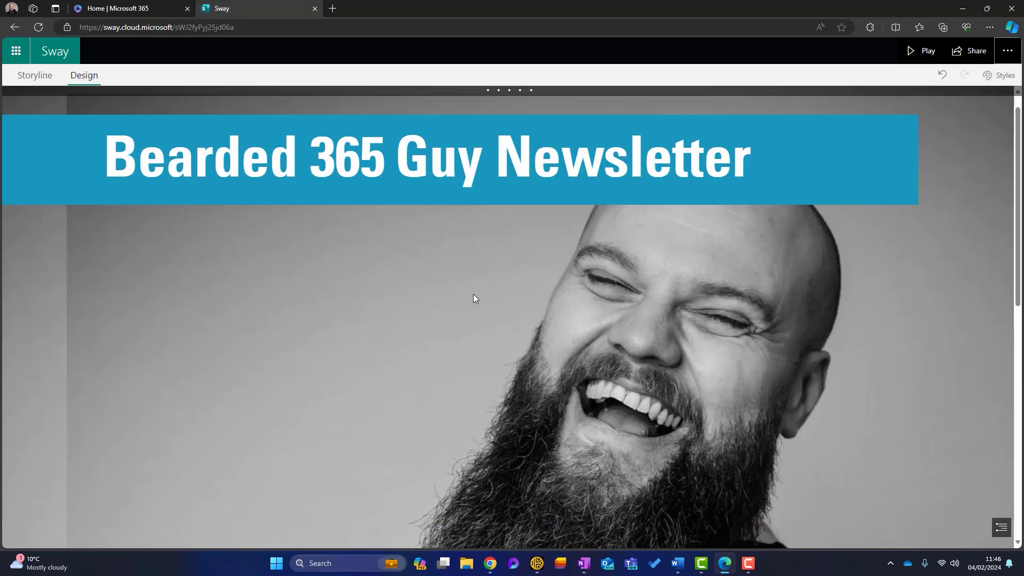
pyautogui.scroll(-5, 474, 298)
pyautogui.scroll(6, 454, 385)
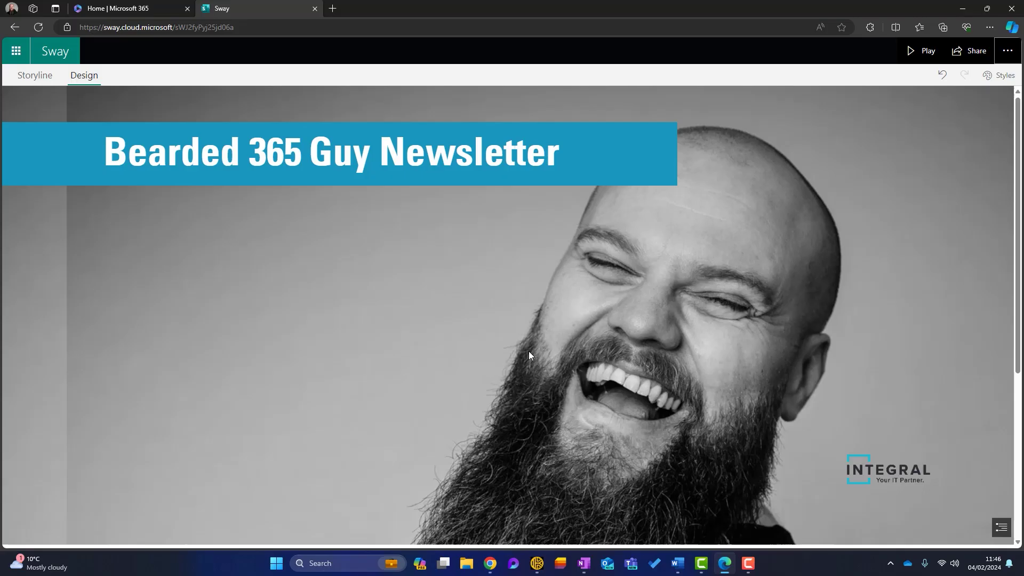
pyautogui.scroll(-5, 510, 355)
pyautogui.scroll(5, 507, 355)
pyautogui.click(42, 77)
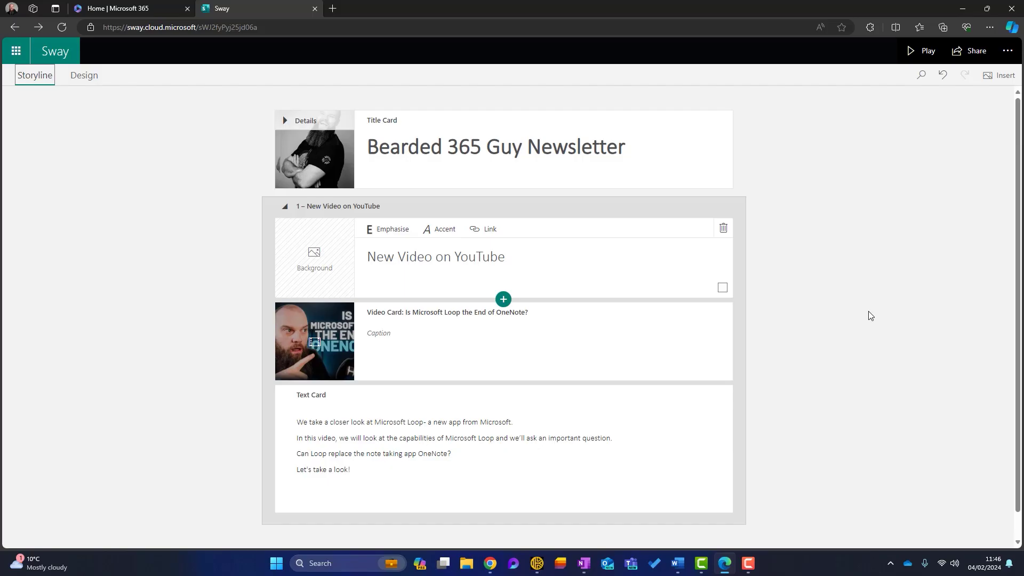
pyautogui.click(916, 57)
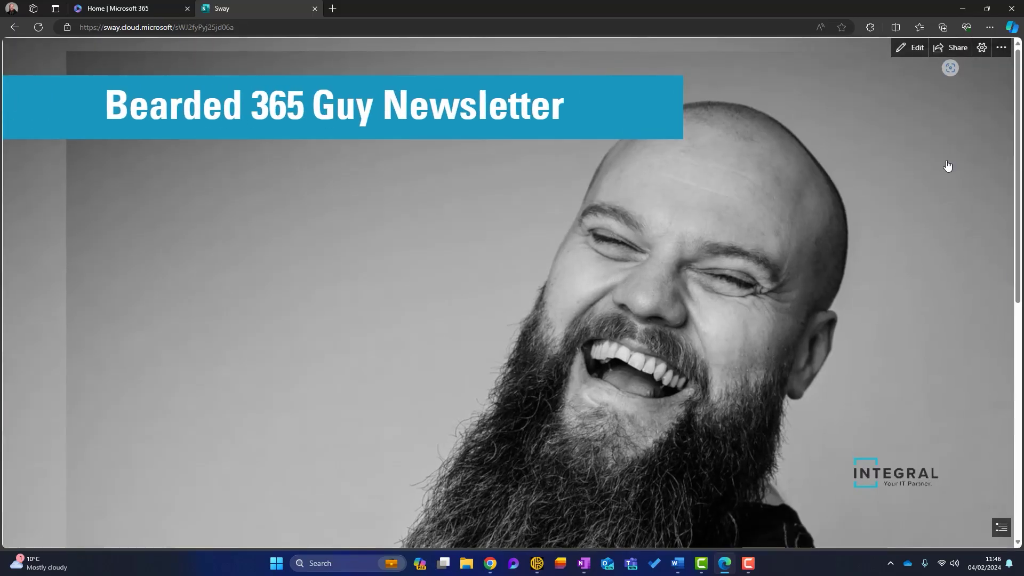
pyautogui.scroll(-5, 724, 324)
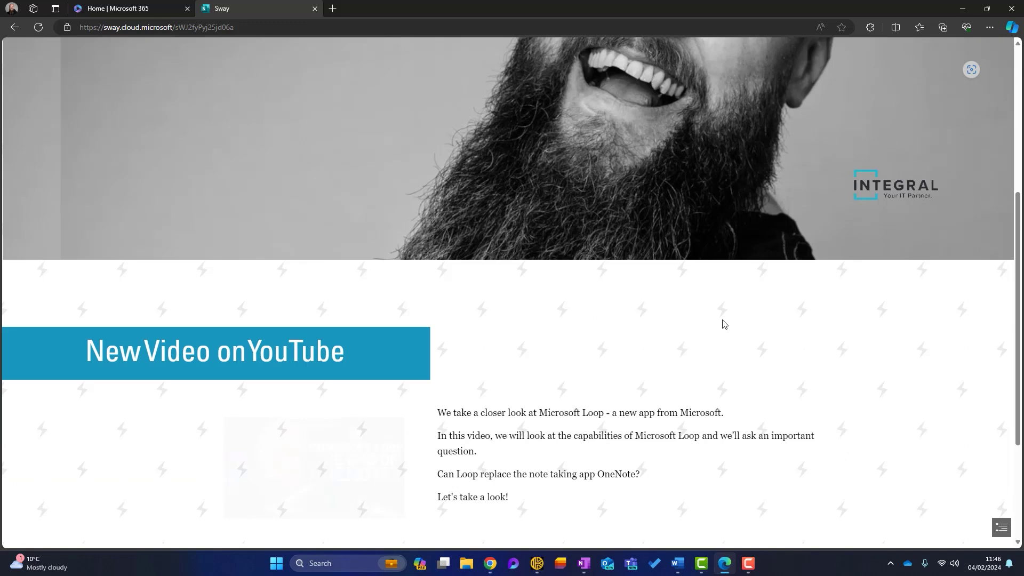
pyautogui.scroll(-2, 724, 324)
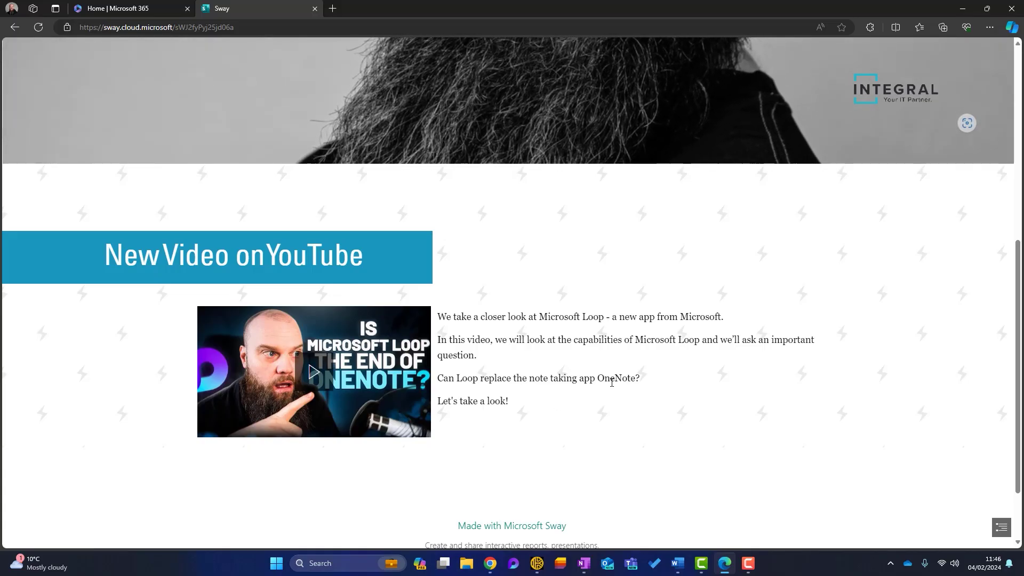
pyautogui.scroll(10, 720, 343)
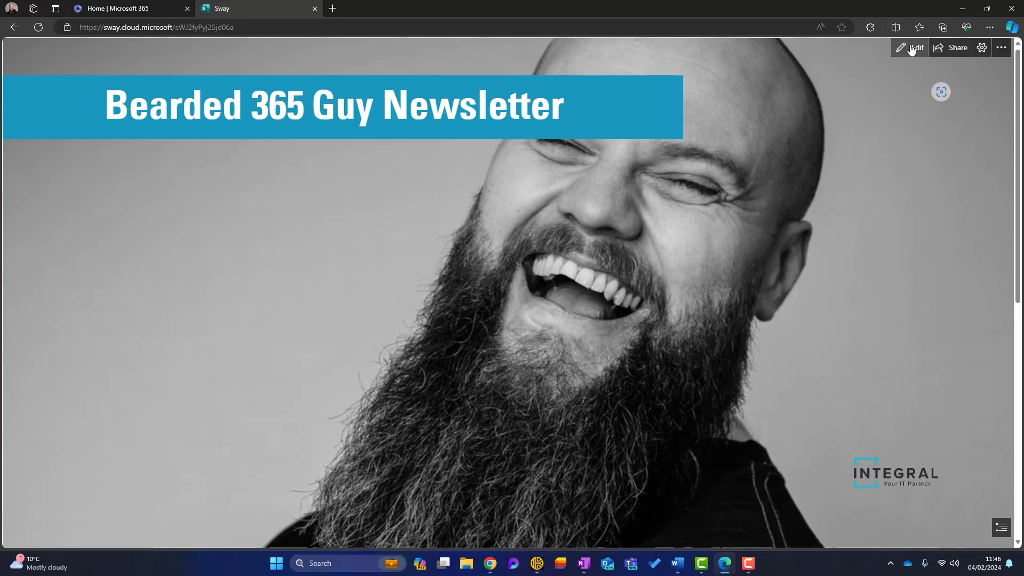
# - Give the Microsoft Loop video card Moderate emphasis so it spans the page
pyautogui.click(912, 48)
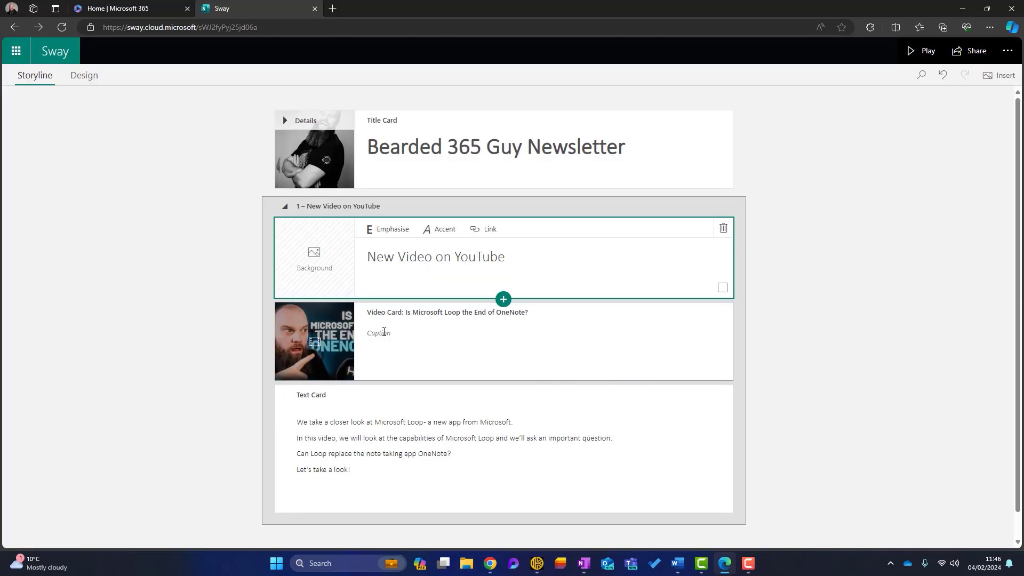
pyautogui.click(411, 330)
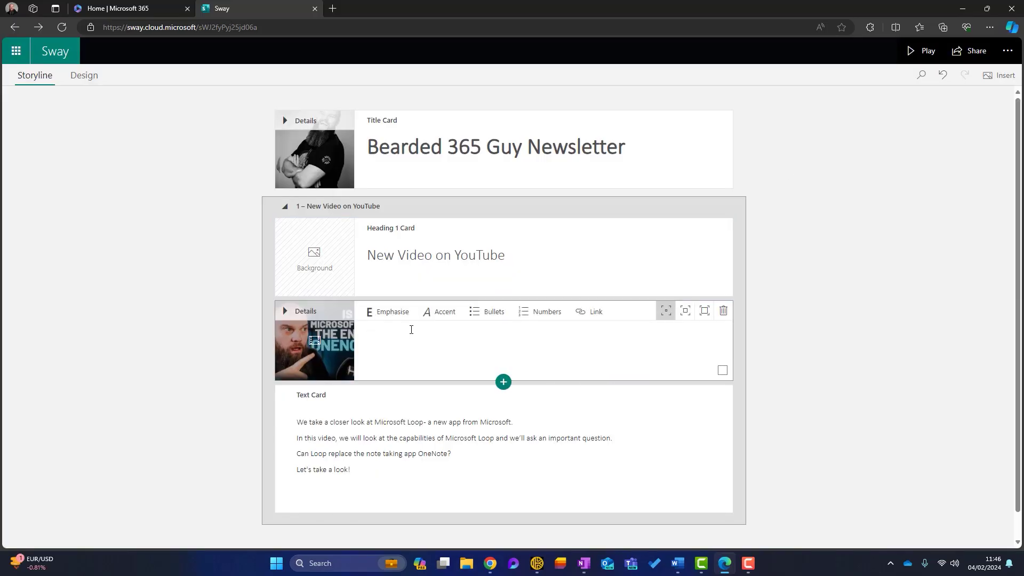
pyautogui.click(685, 313)
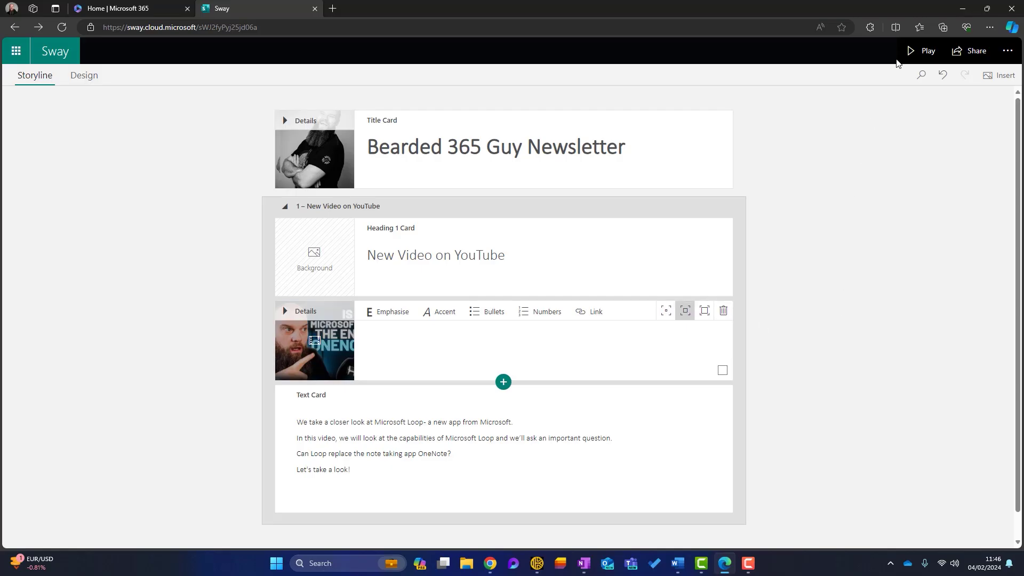
# - Play the newsletter and scroll through to check the enlarged video
pyautogui.click(922, 51)
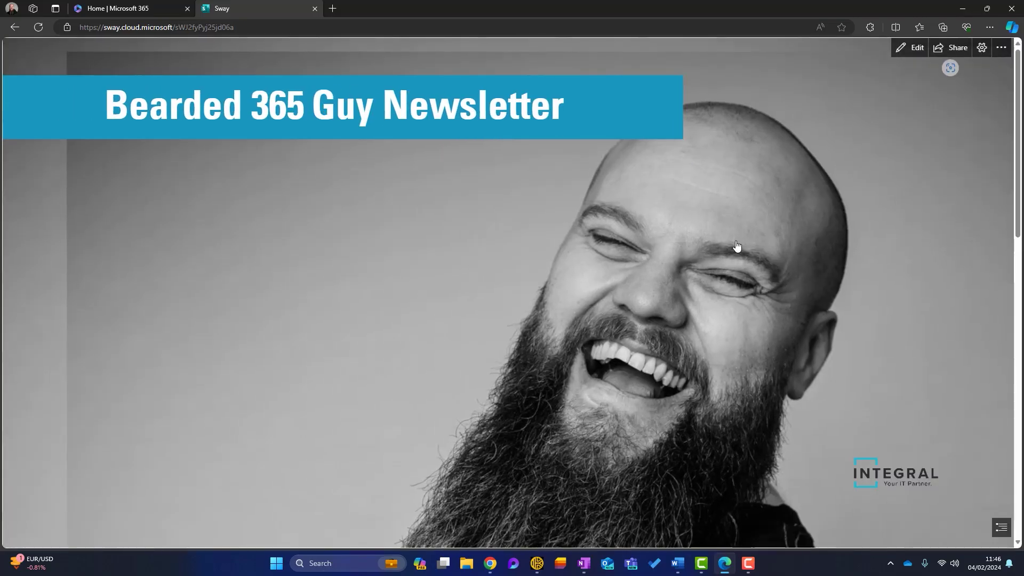
pyautogui.scroll(-6, 665, 304)
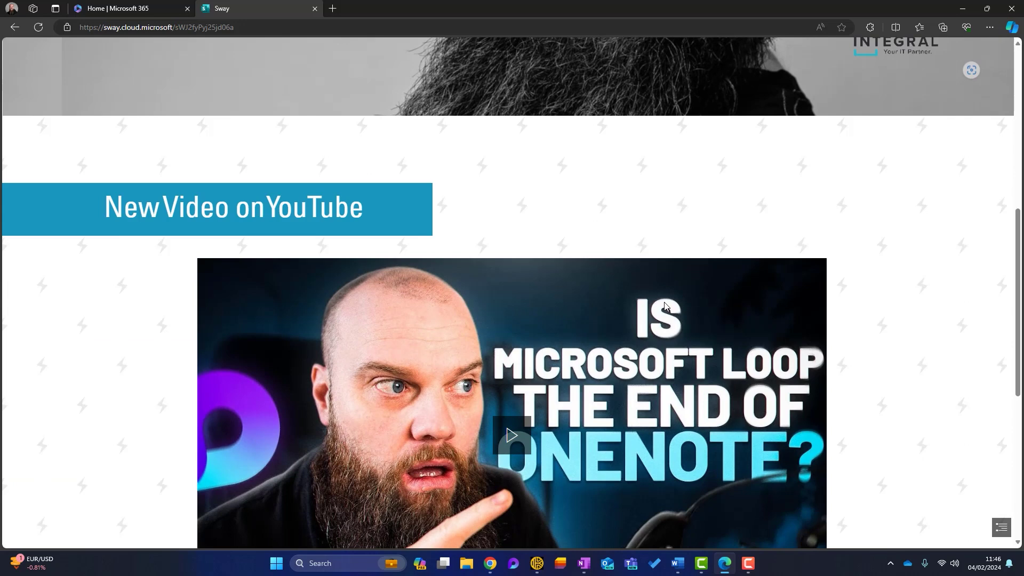
pyautogui.scroll(-3, 664, 306)
pyautogui.scroll(-1, 663, 312)
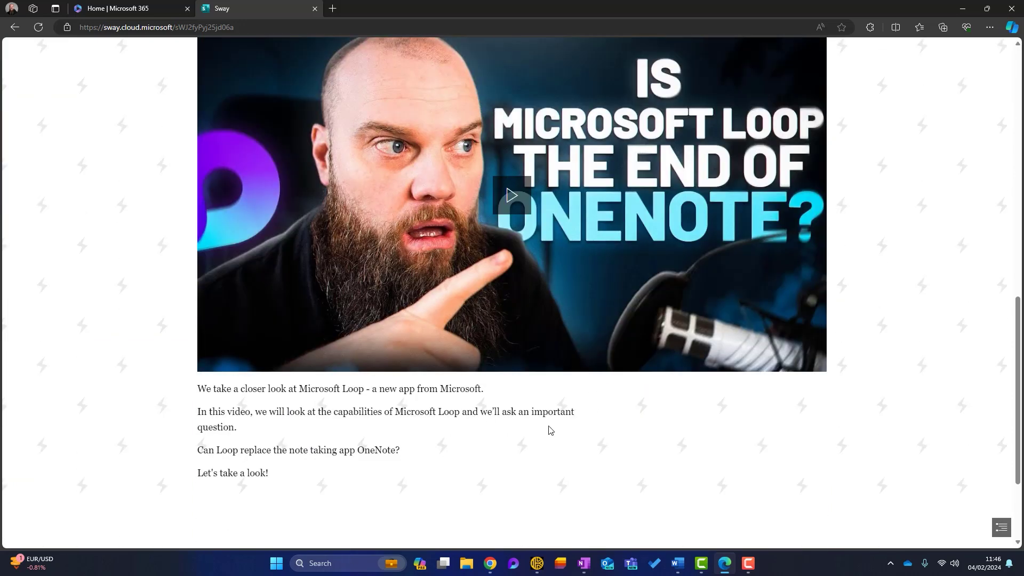
pyautogui.scroll(1, 551, 429)
pyautogui.scroll(10, 550, 430)
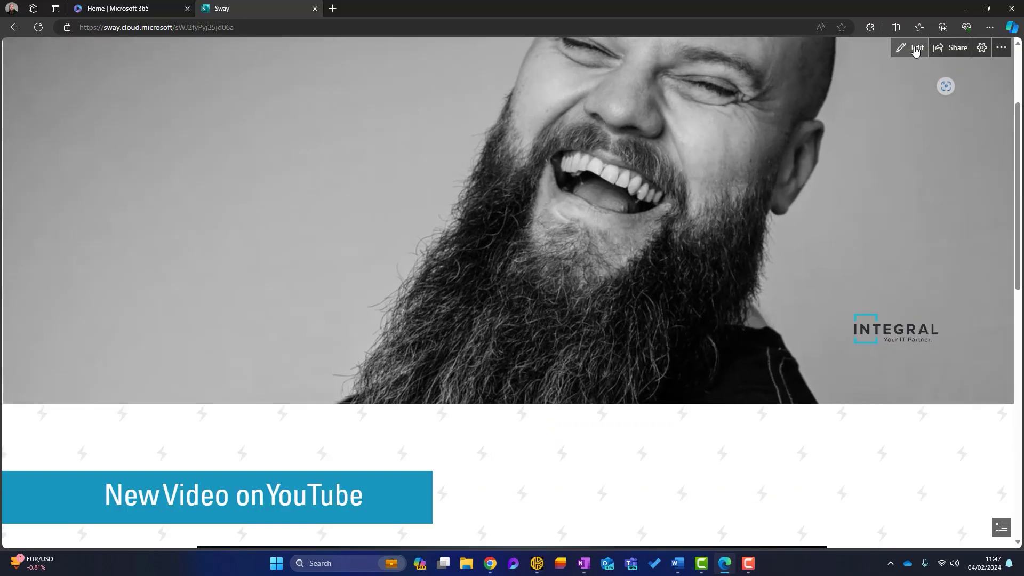
# - Add a Heading 1 card after the first section reading 'Is the New Outlook like the "New Coke" in 1985?'
pyautogui.click(912, 47)
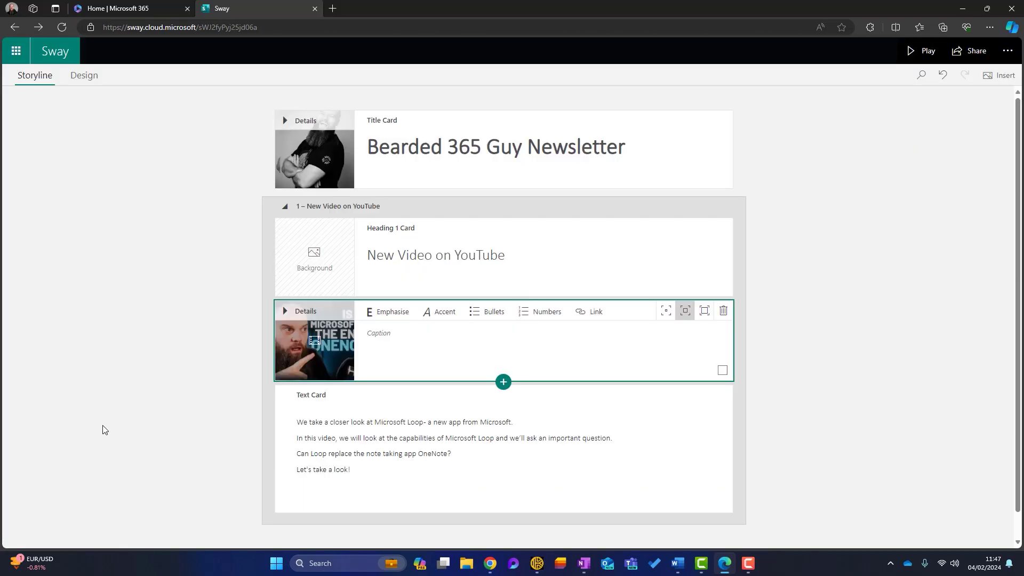
pyautogui.click(517, 201)
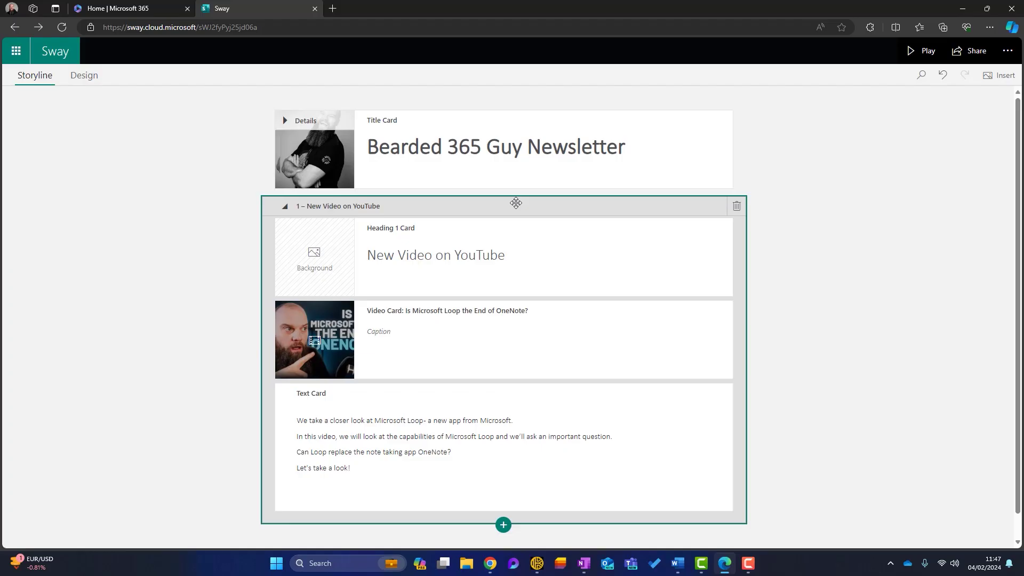
pyautogui.scroll(-1, 520, 534)
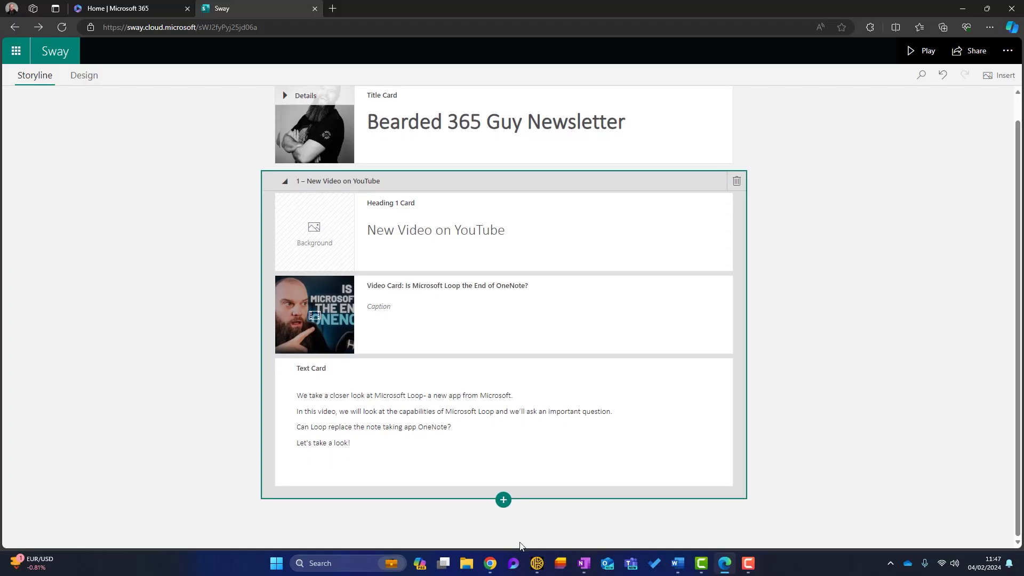
pyautogui.click(503, 499)
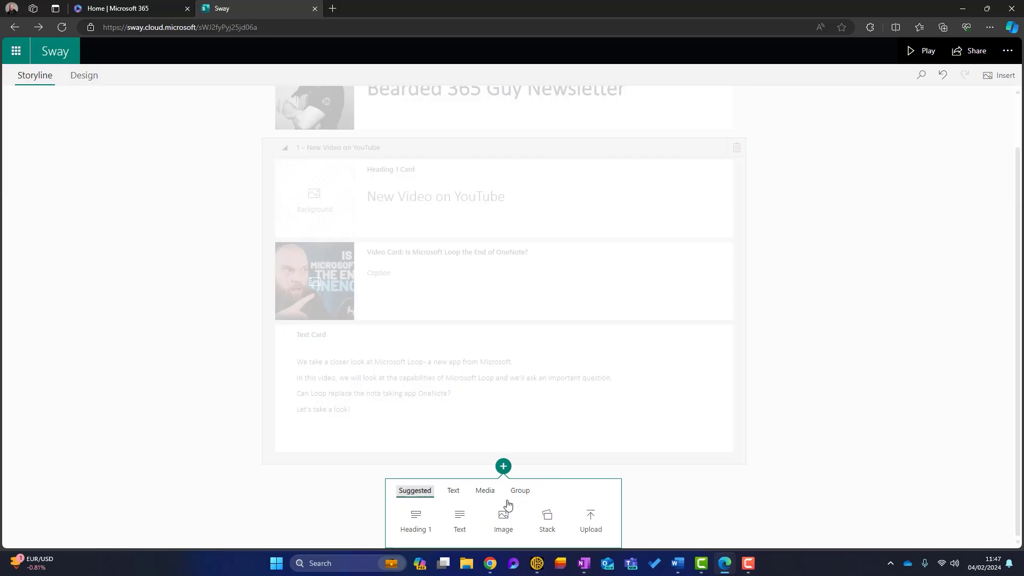
pyautogui.click(415, 528)
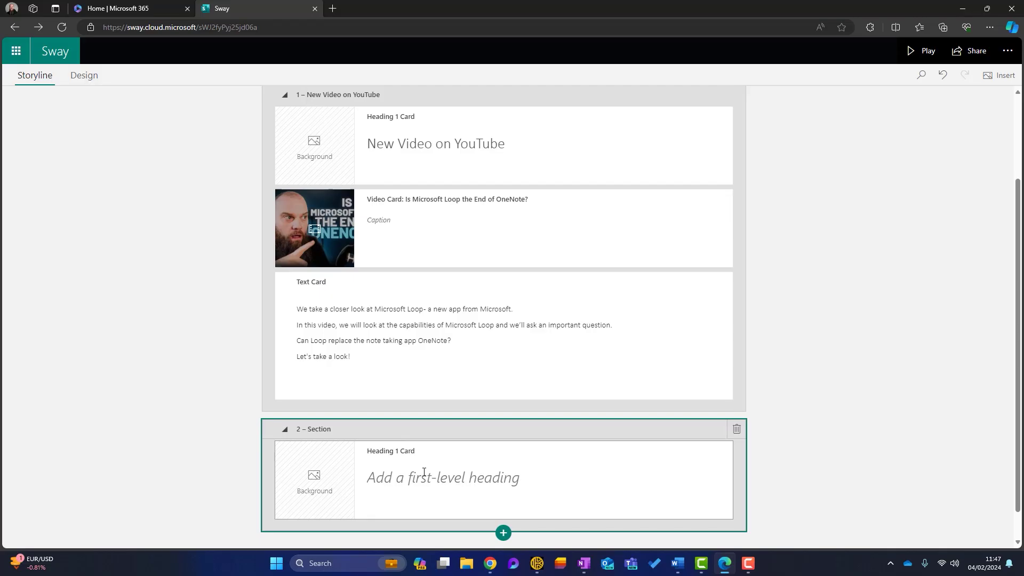
pyautogui.click(422, 478)
pyautogui.write('Is the New Outlook like the "New Coke" in 1985?')
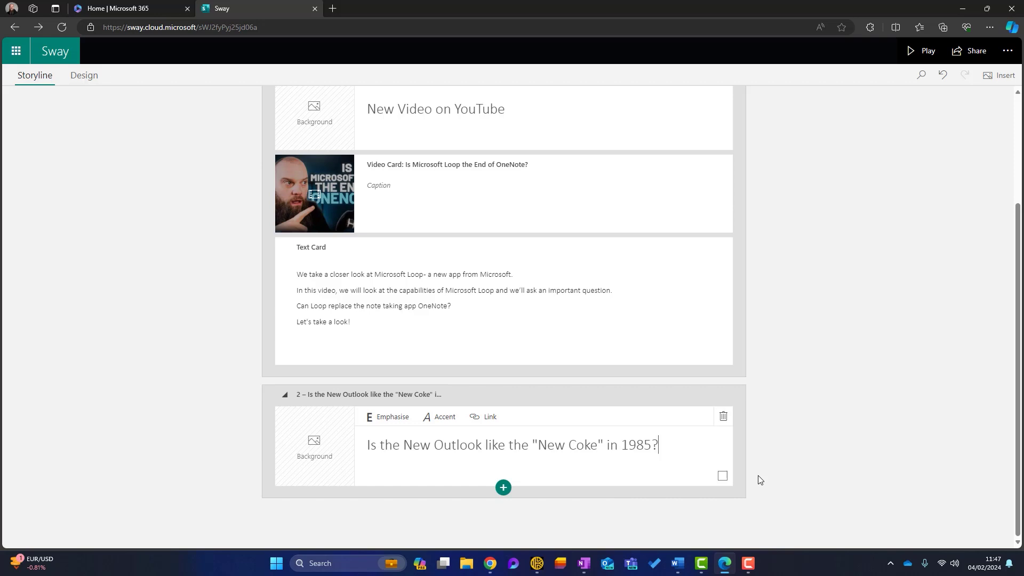
# - Add a video card below the heading using the 'new coke outlook' file from My device
pyautogui.click(503, 487)
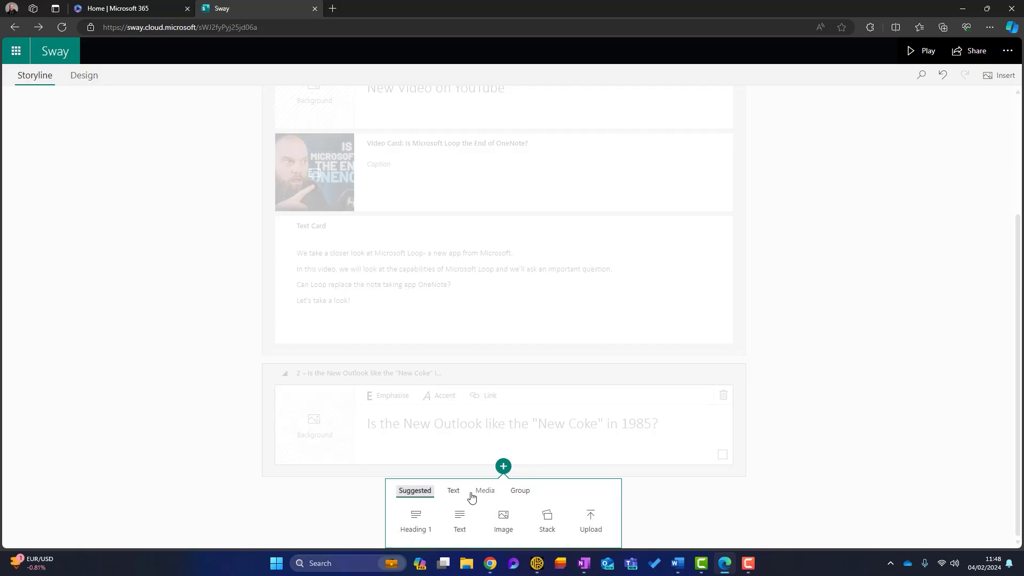
pyautogui.click(489, 493)
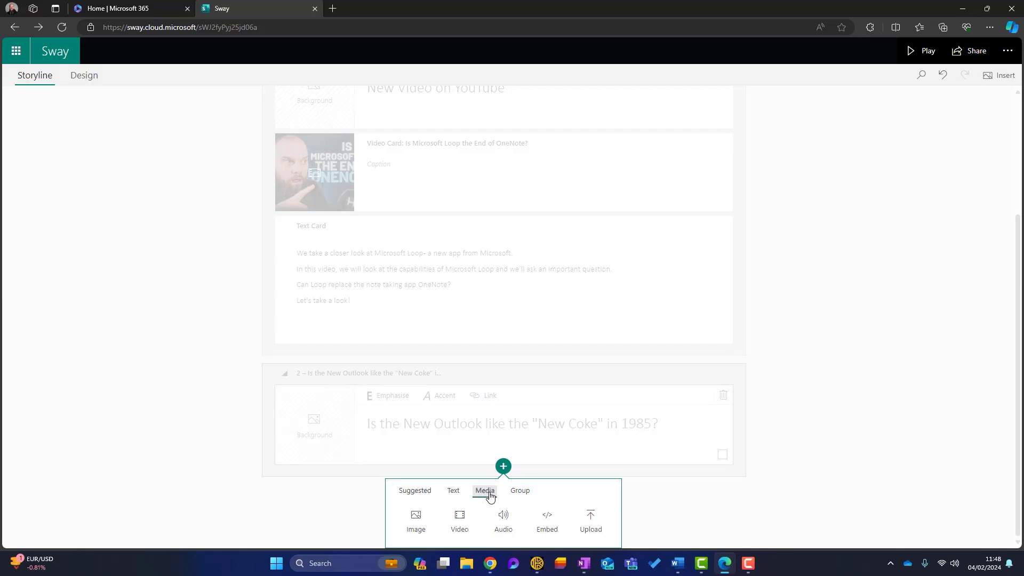
pyautogui.click(460, 520)
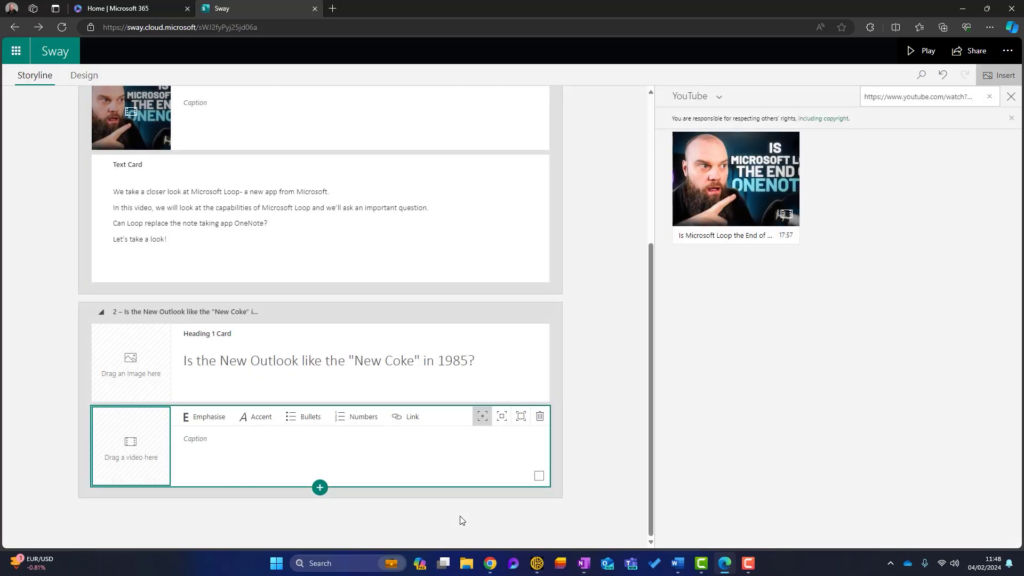
pyautogui.click(715, 96)
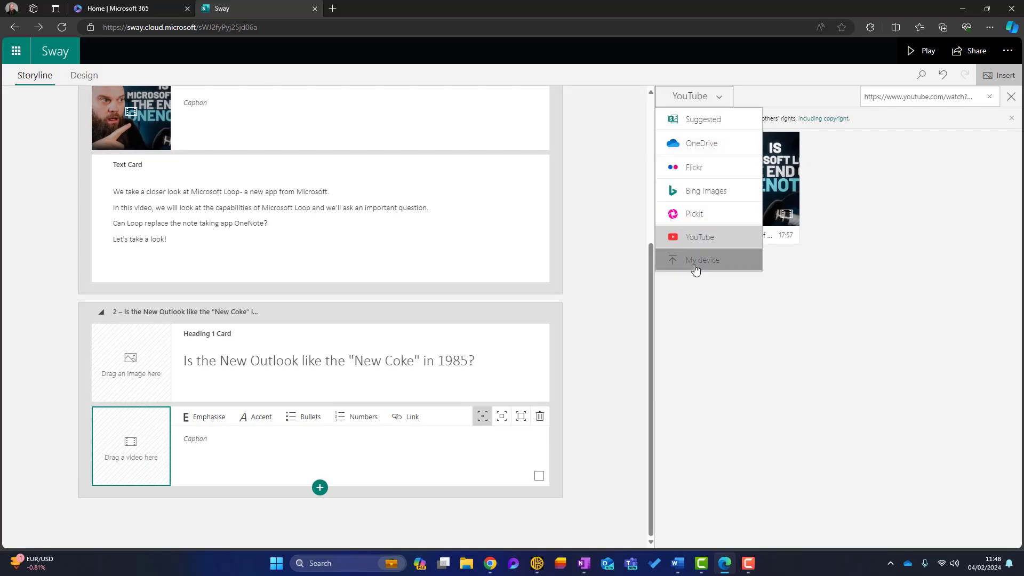
pyautogui.click(696, 265)
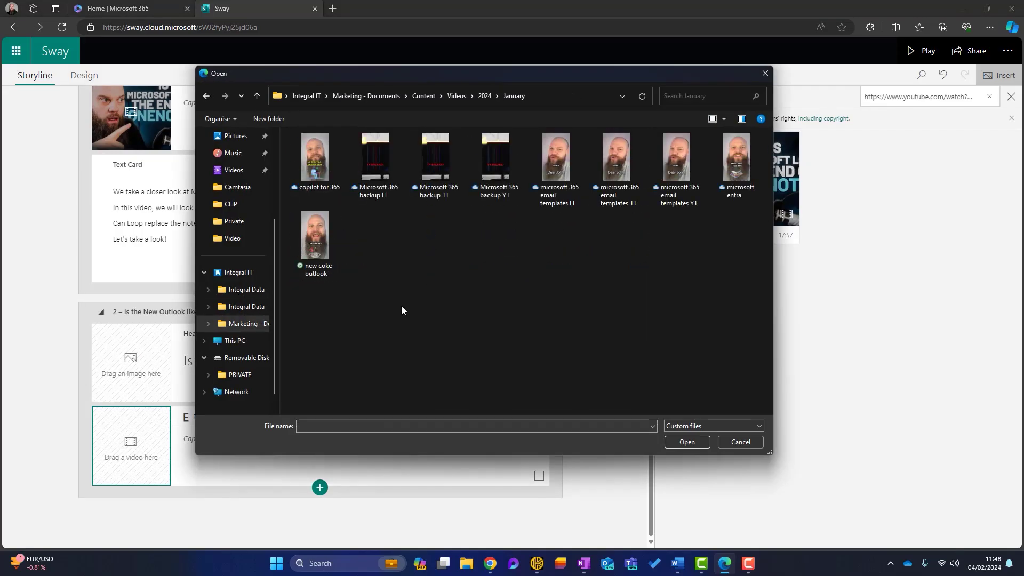
pyautogui.click(320, 235)
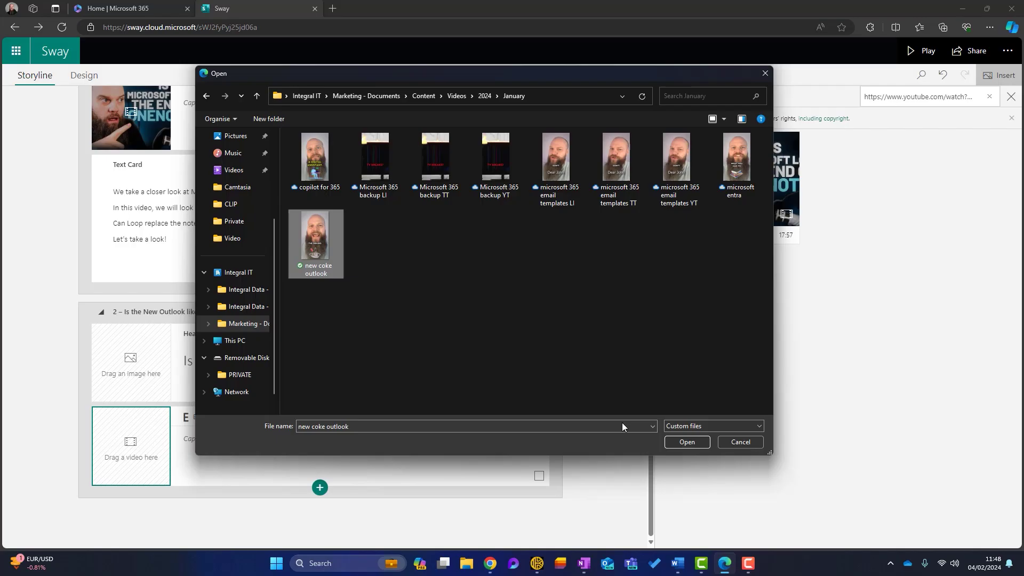
pyautogui.click(683, 440)
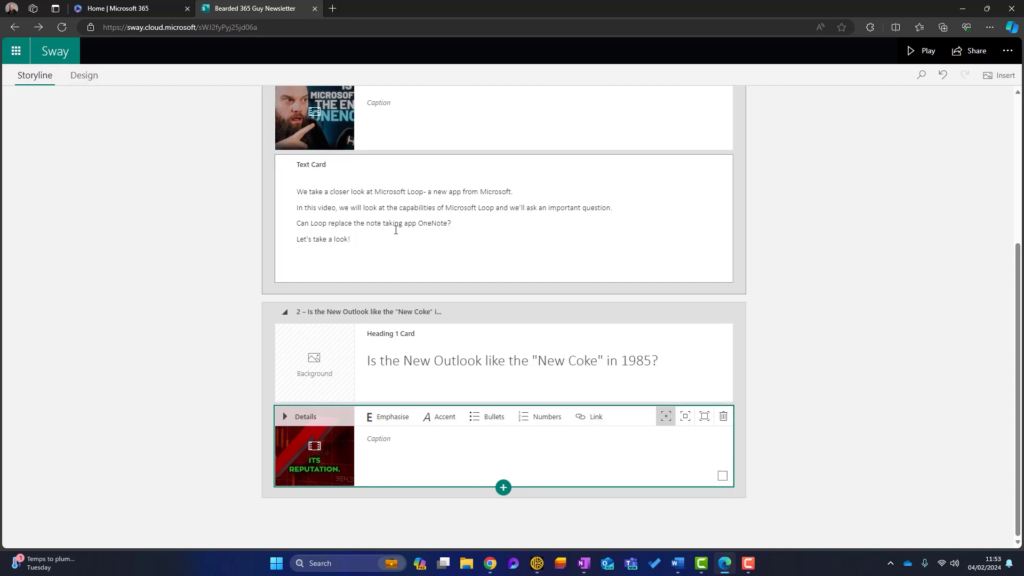
# - Paste the prepared New Outlook versus 1985 Coca-Cola description into the video's caption
pyautogui.click(386, 440)
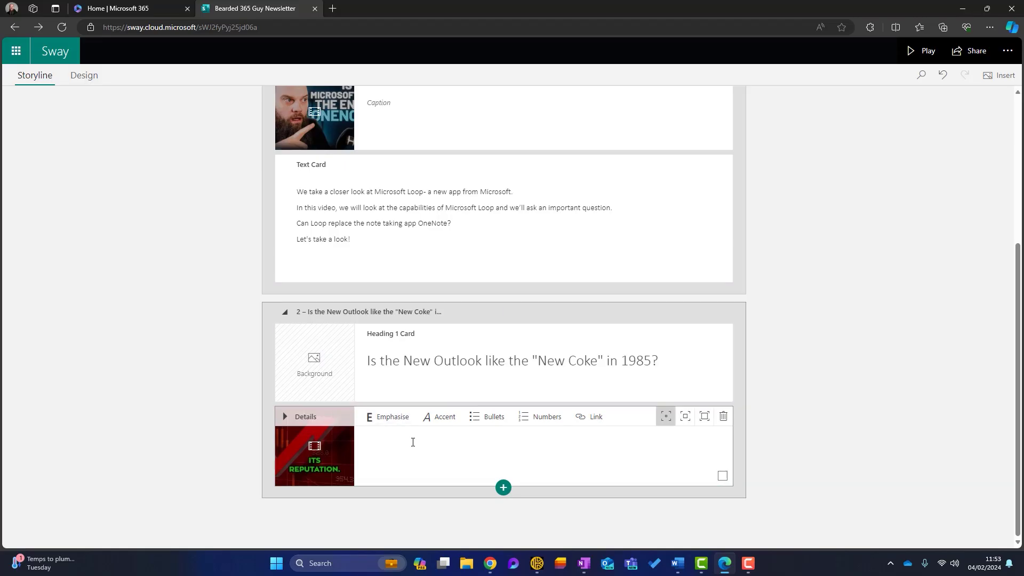
pyautogui.write("Microsoft have just released the new version of Microsoft Outlook and lots of people HATE it I compare this to when Coca-Cola released their new taste in 1985. People didn't like that either and in the end Coke did a u-turn and brought the old flavour back Will this happen with Microsoft and Outlook?")
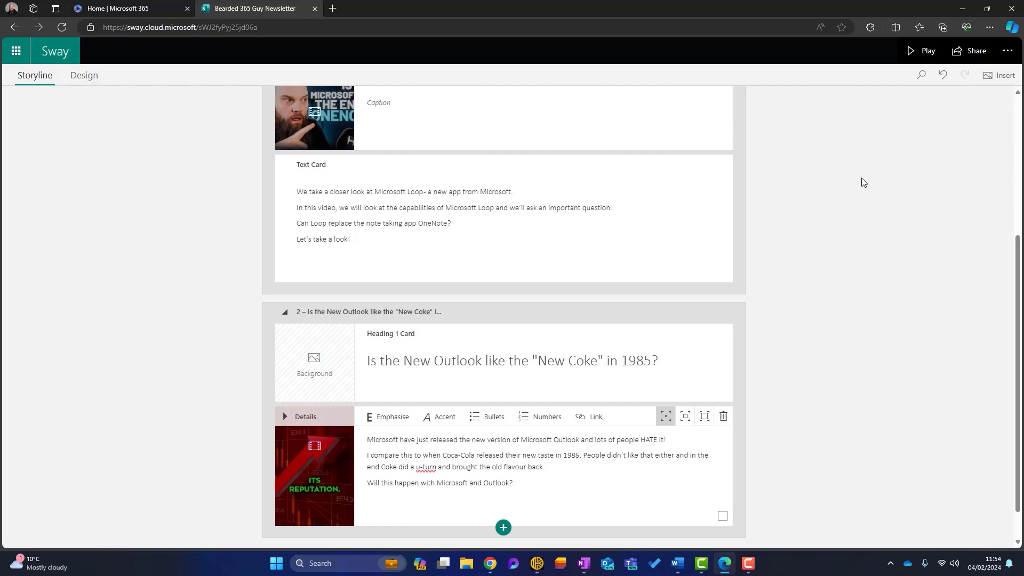
pyautogui.click(921, 50)
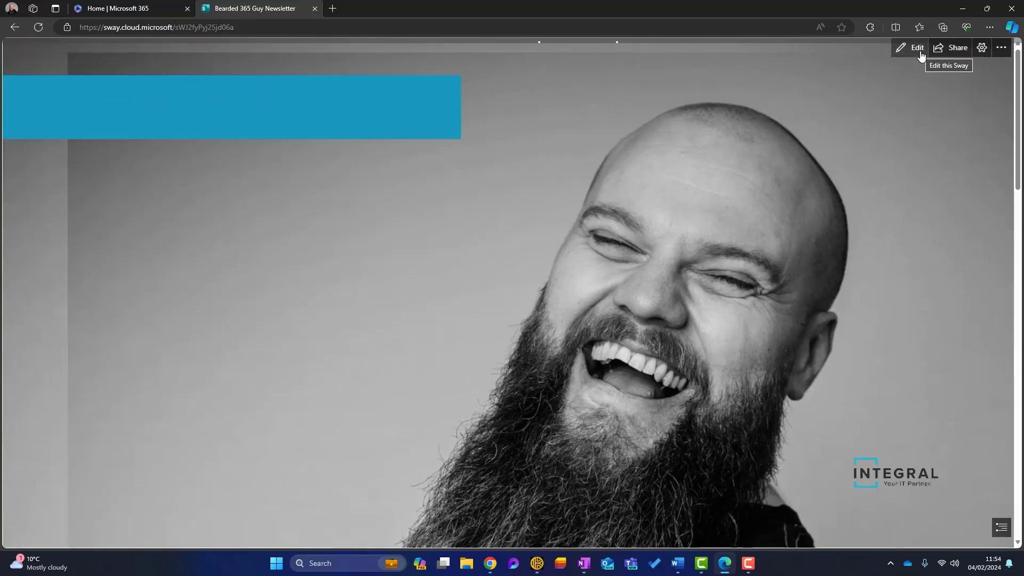
pyautogui.scroll(-10, 617, 240)
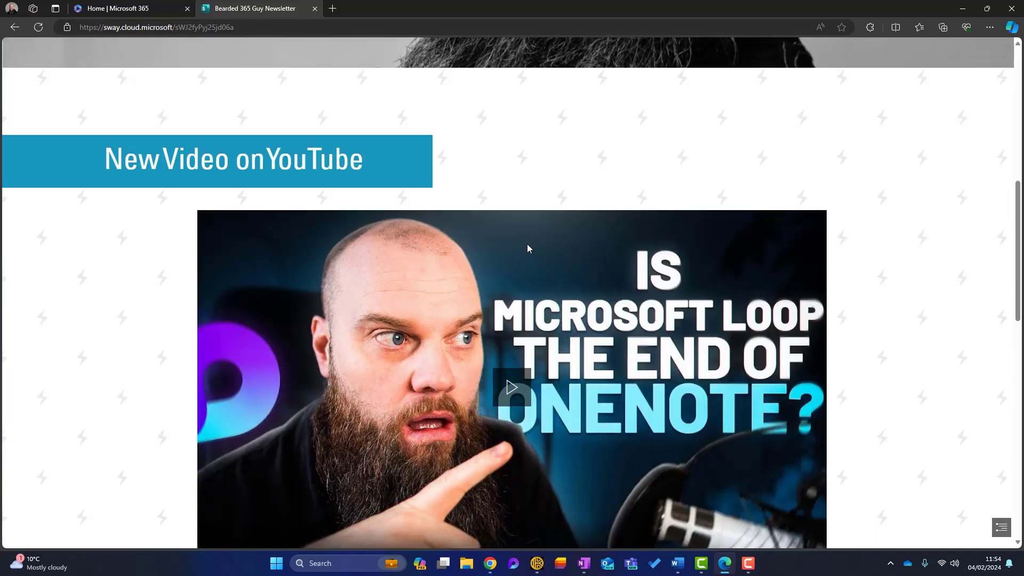
pyautogui.scroll(-10, 527, 248)
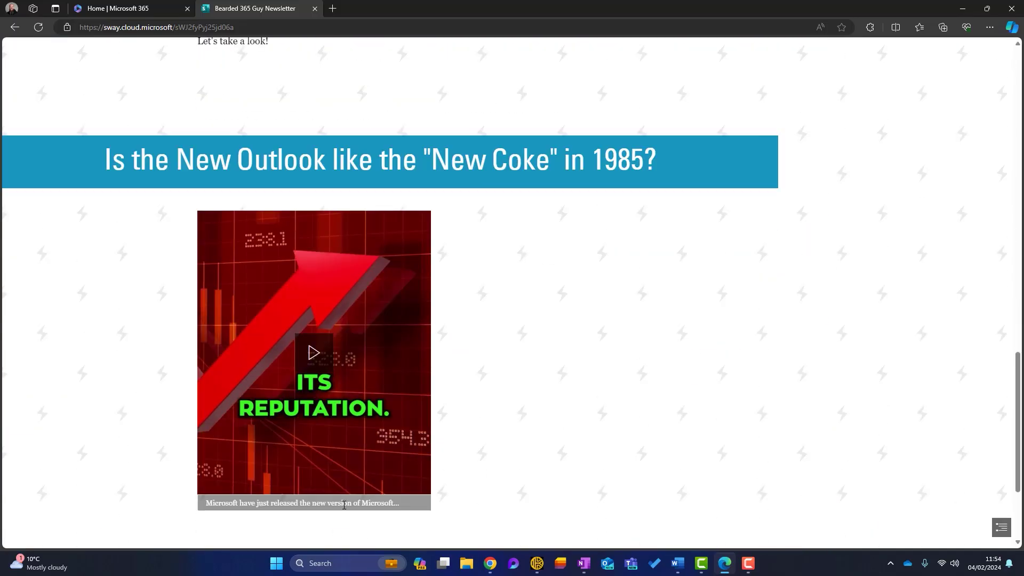
pyautogui.moveTo(344, 505)
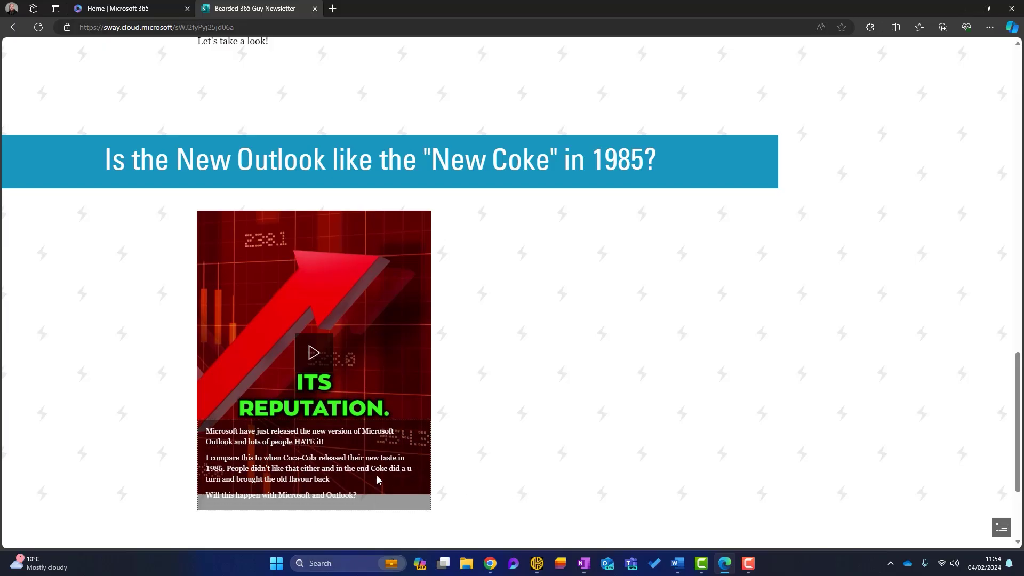
pyautogui.scroll(5, 549, 424)
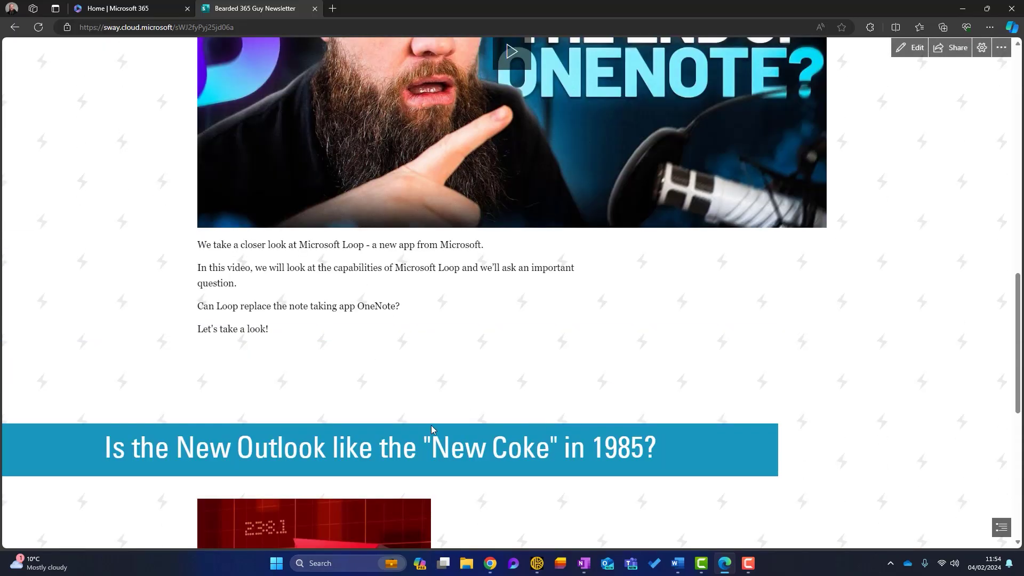
pyautogui.scroll(-5, 497, 475)
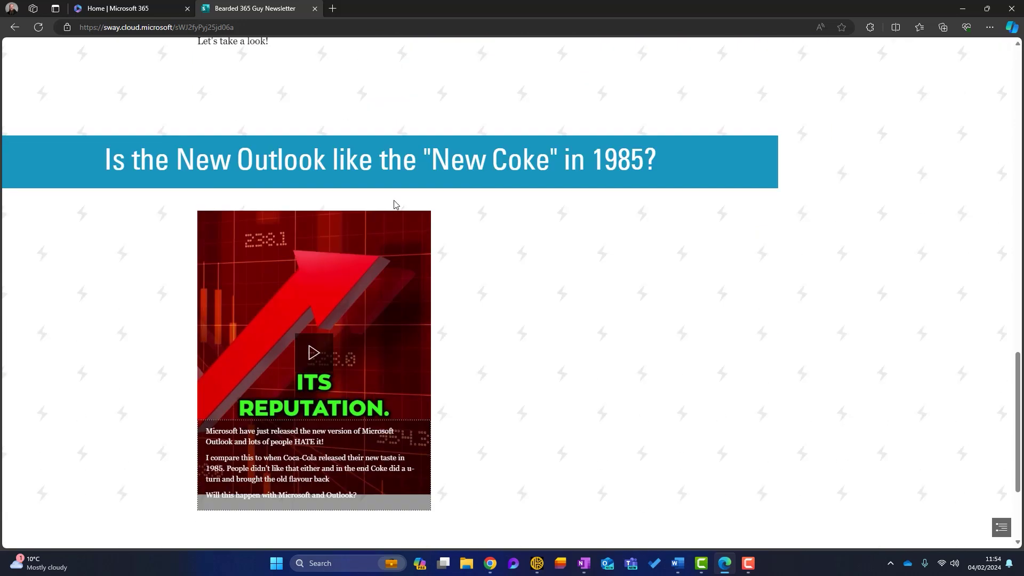
pyautogui.scroll(7, 749, 228)
pyautogui.click(909, 53)
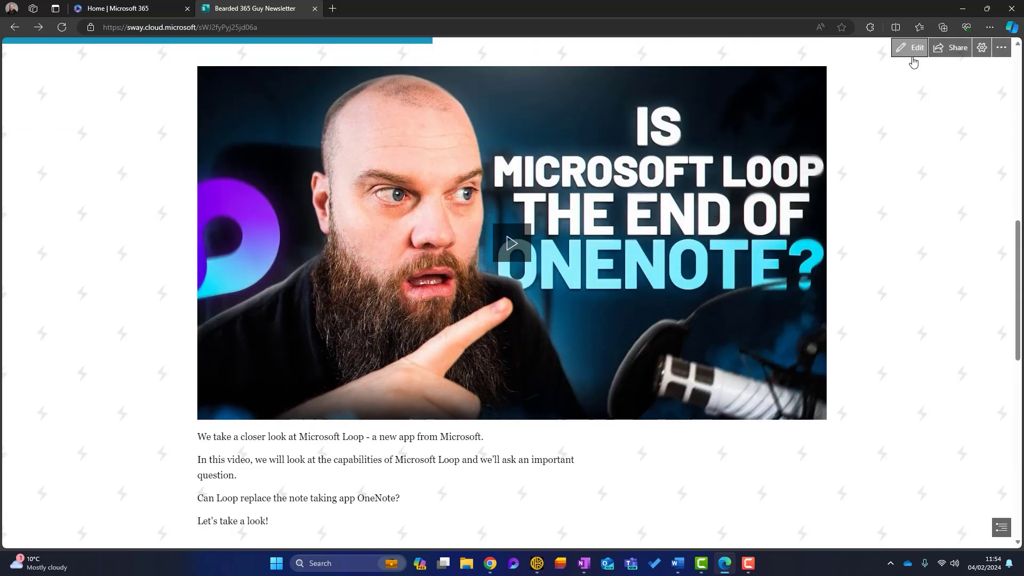
pyautogui.moveTo(513, 443); pyautogui.dragTo(366, 397)
# - Move the cut paragraphs into an emphasised text card below the video, then preview
pyautogui.hotkey('ctrl', 'x')
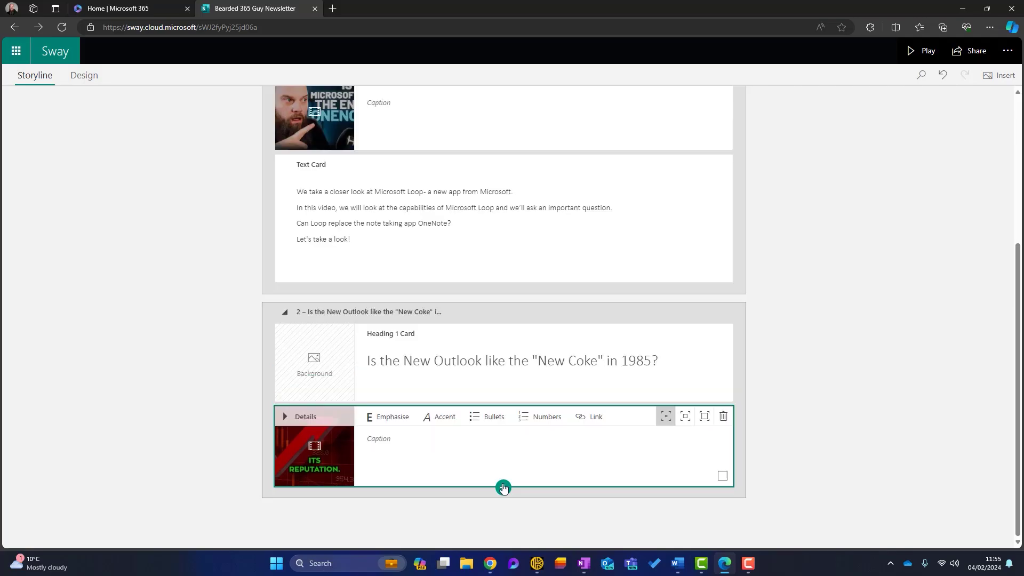
pyautogui.click(503, 487)
pyautogui.click(462, 518)
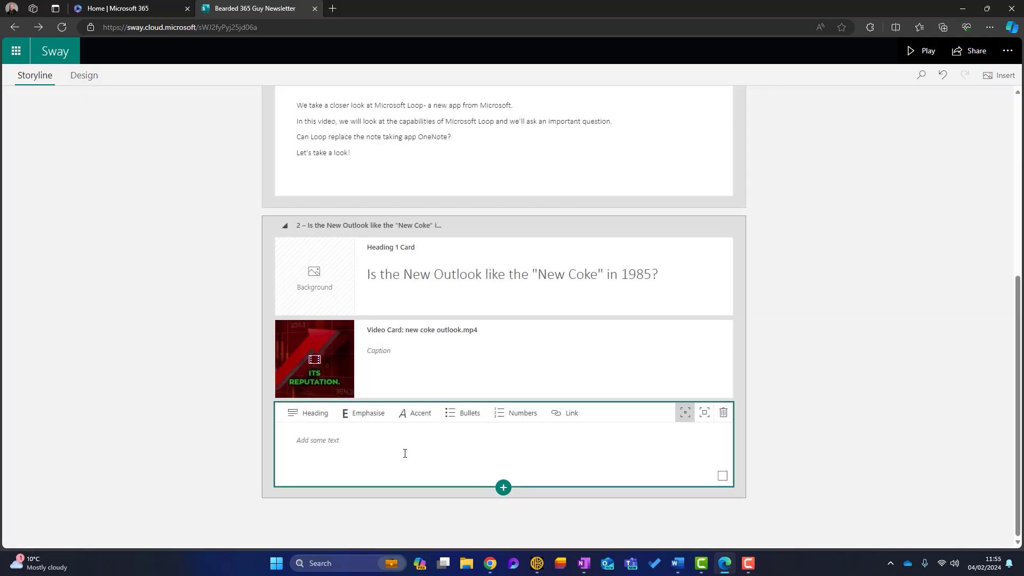
pyautogui.click(405, 449)
pyautogui.hotkey('ctrl', 'v')
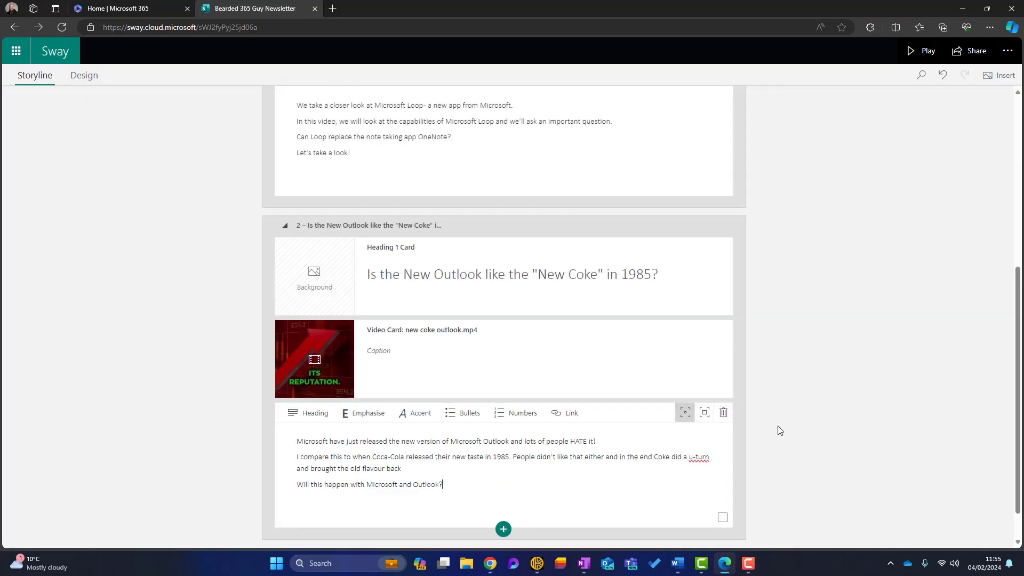
pyautogui.click(701, 414)
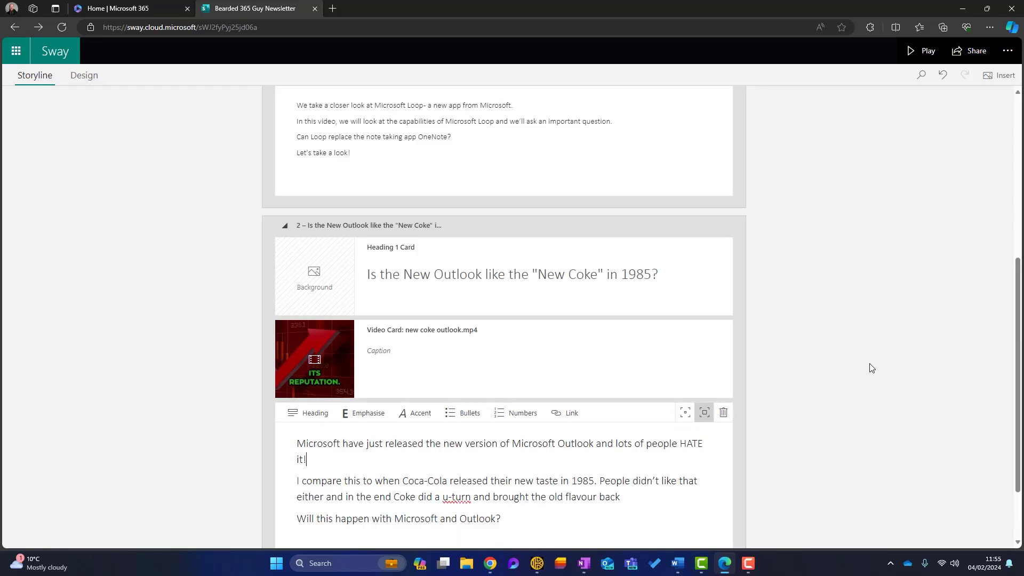
pyautogui.click(922, 51)
# - Play and pause the New Coke video in the preview, then scroll back up
pyautogui.scroll(-10, 535, 323)
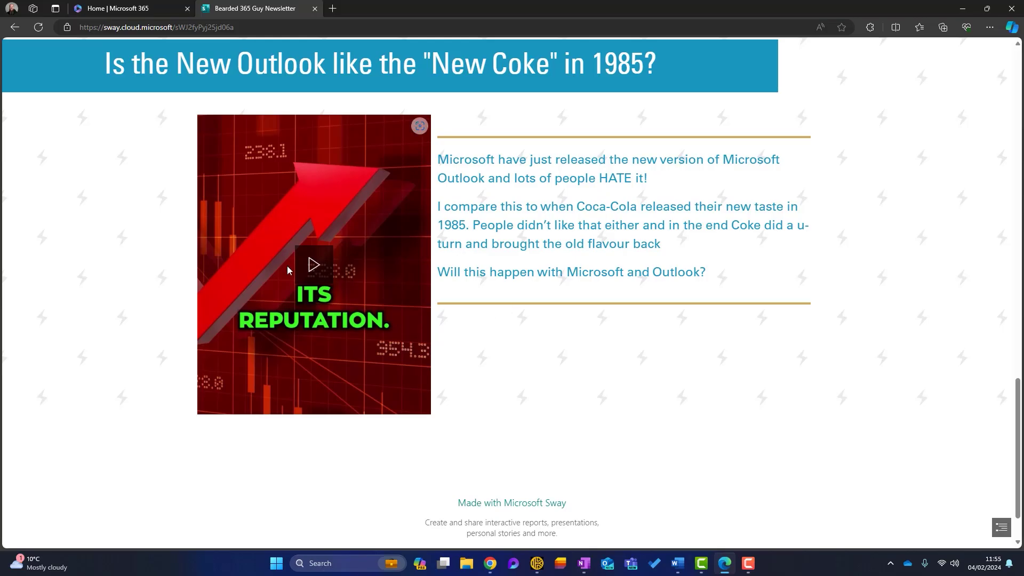
pyautogui.click(312, 264)
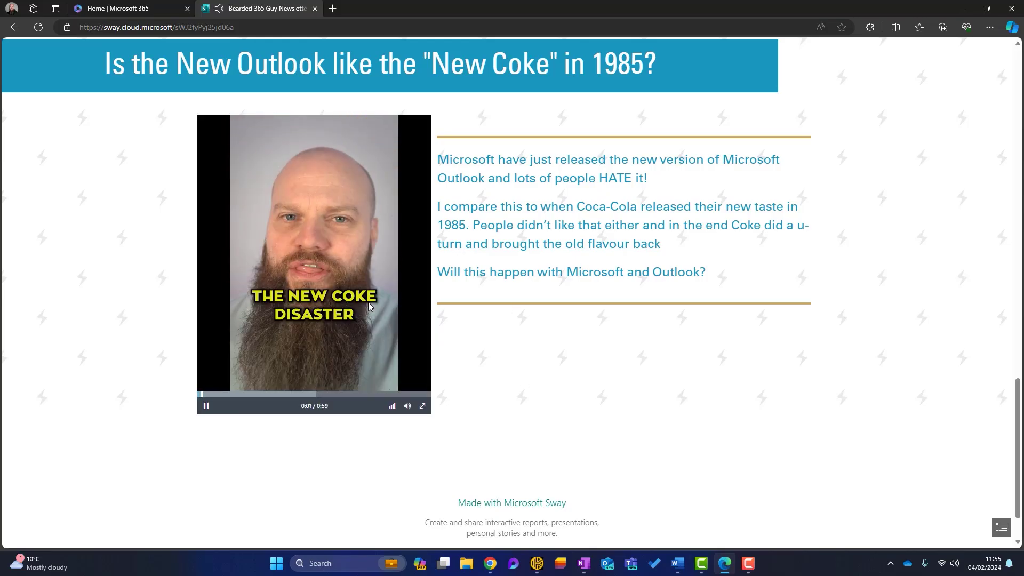
pyautogui.click(206, 406)
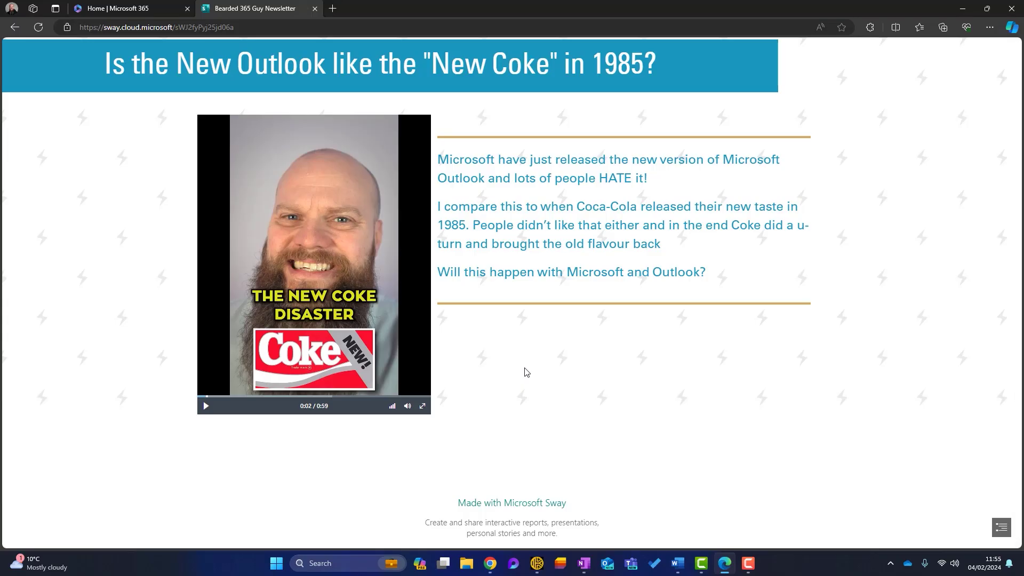
pyautogui.scroll(12, 727, 427)
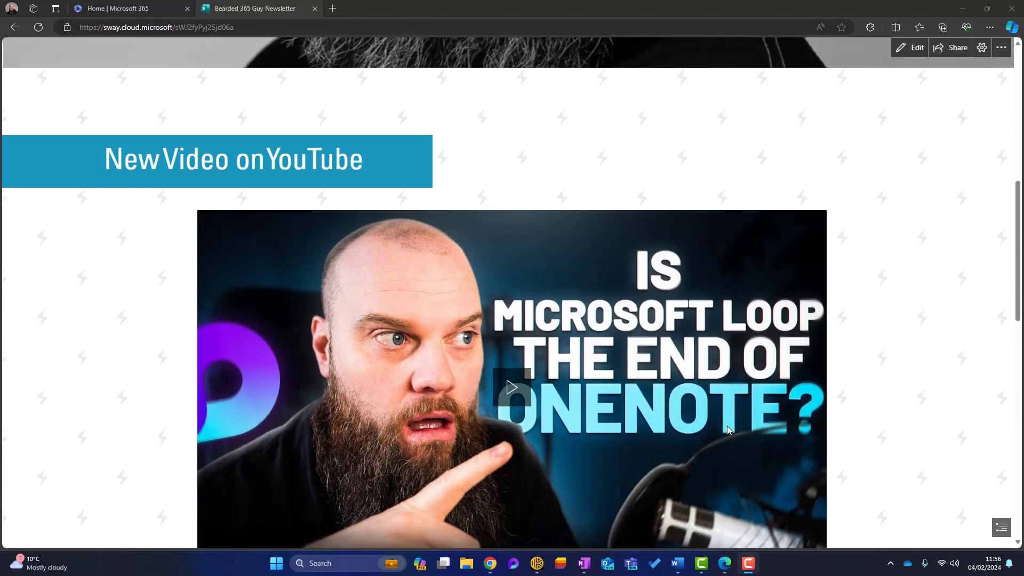
pyautogui.scroll(3, 800, 363)
# - Add an emphasised Heading 1 card 'The Integral IT Team' starting a third section
pyautogui.click(912, 48)
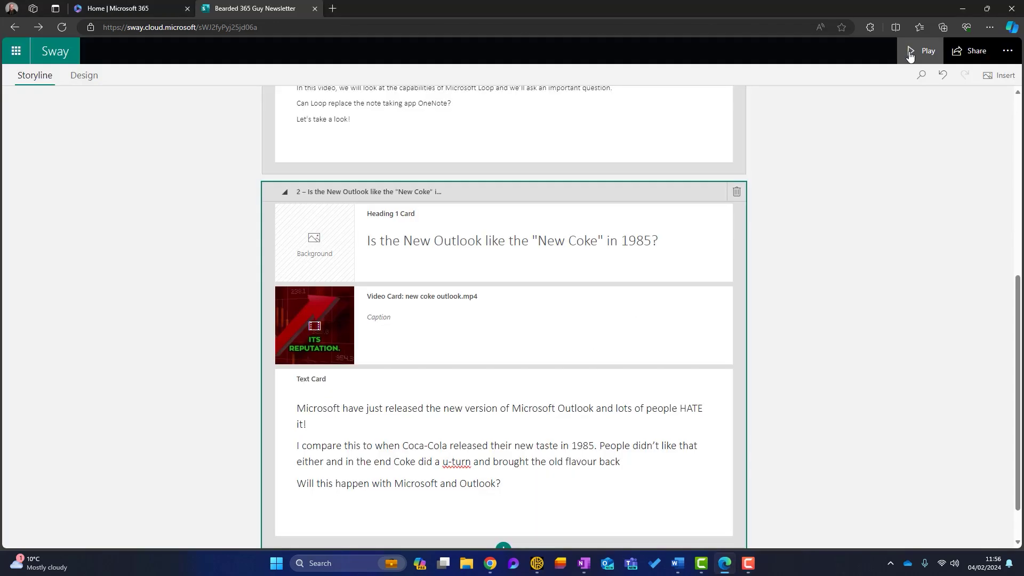
pyautogui.scroll(-1, 256, 299)
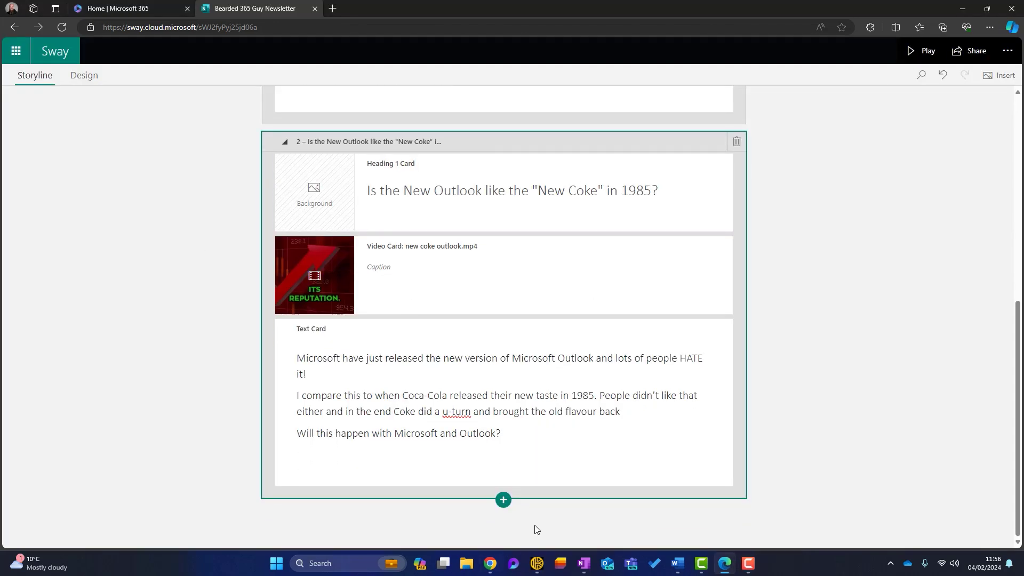
pyautogui.click(503, 500)
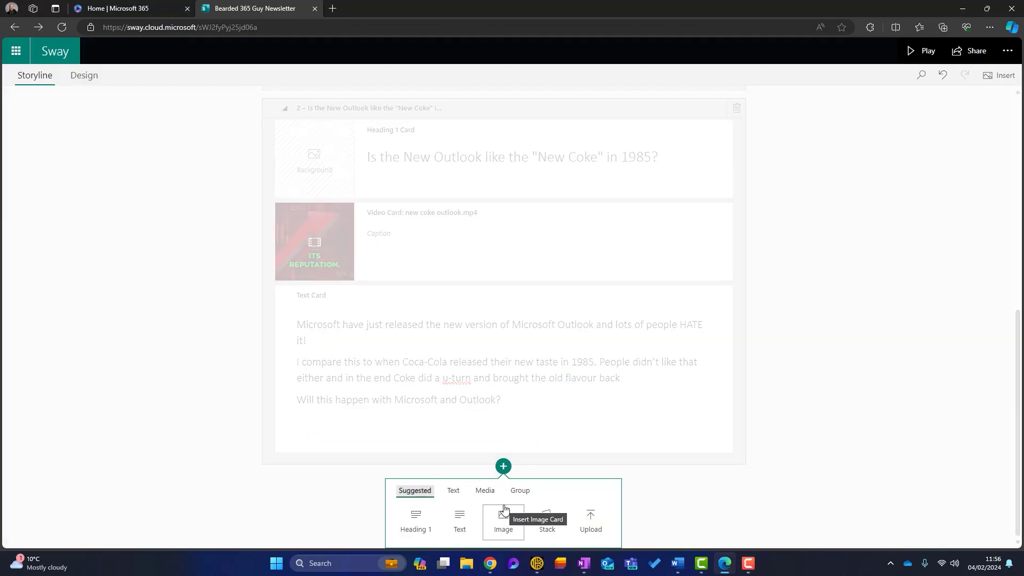
pyautogui.click(419, 518)
pyautogui.click(416, 444)
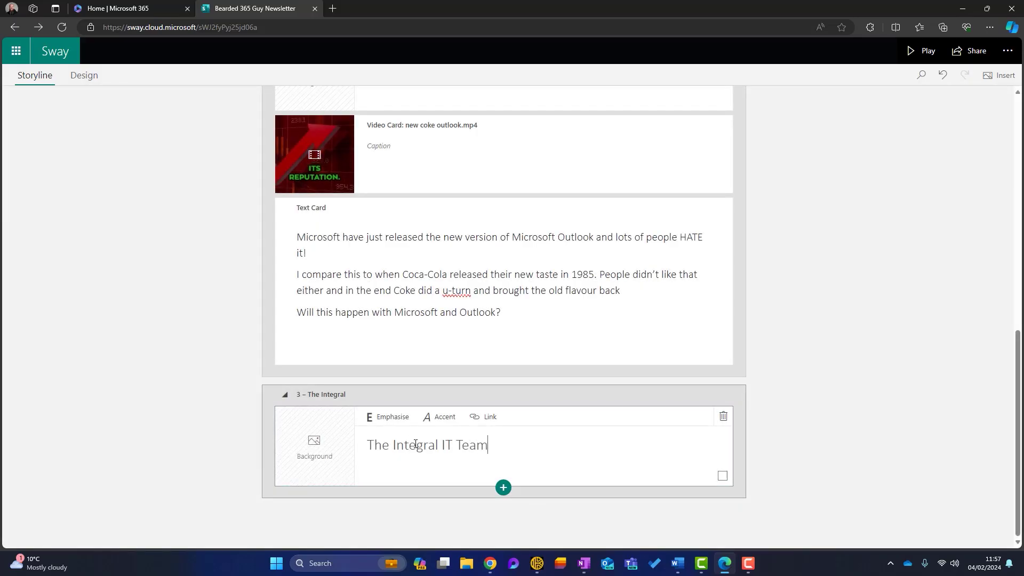
pyautogui.moveTo(494, 446); pyautogui.dragTo(343, 450)
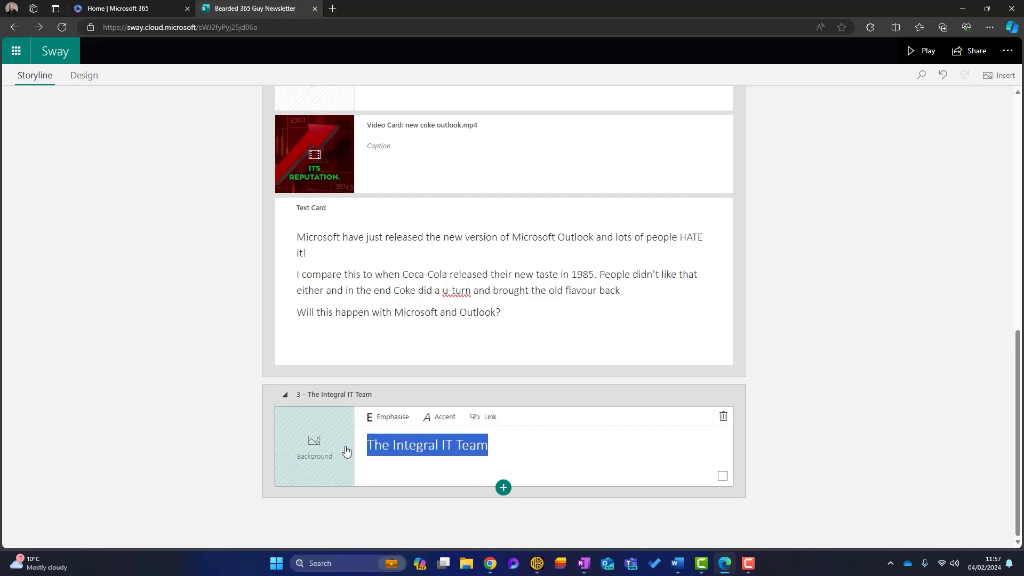
pyautogui.click(373, 416)
# - Add an empty Stack group below the team heading
pyautogui.click(506, 488)
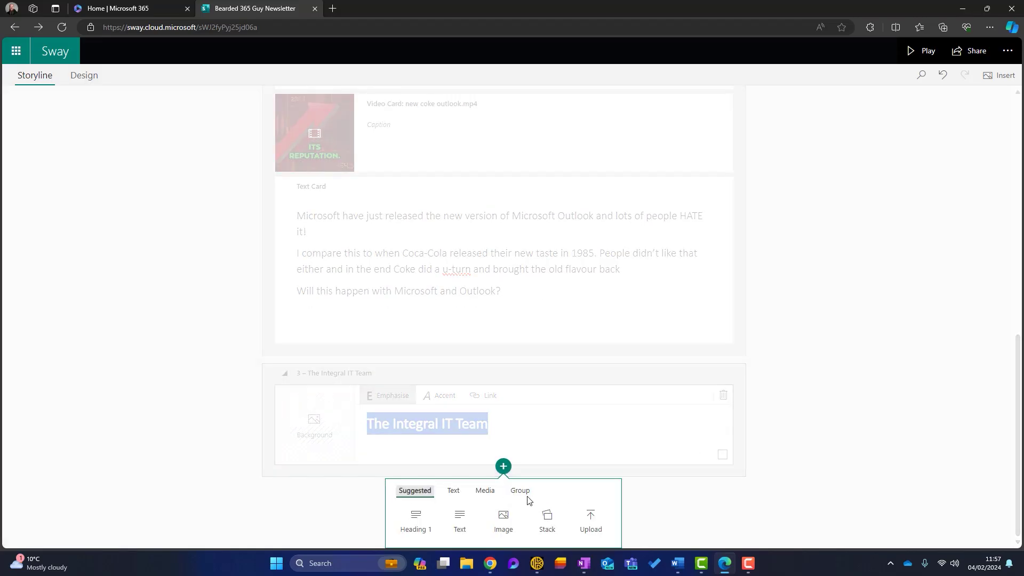
pyautogui.click(519, 490)
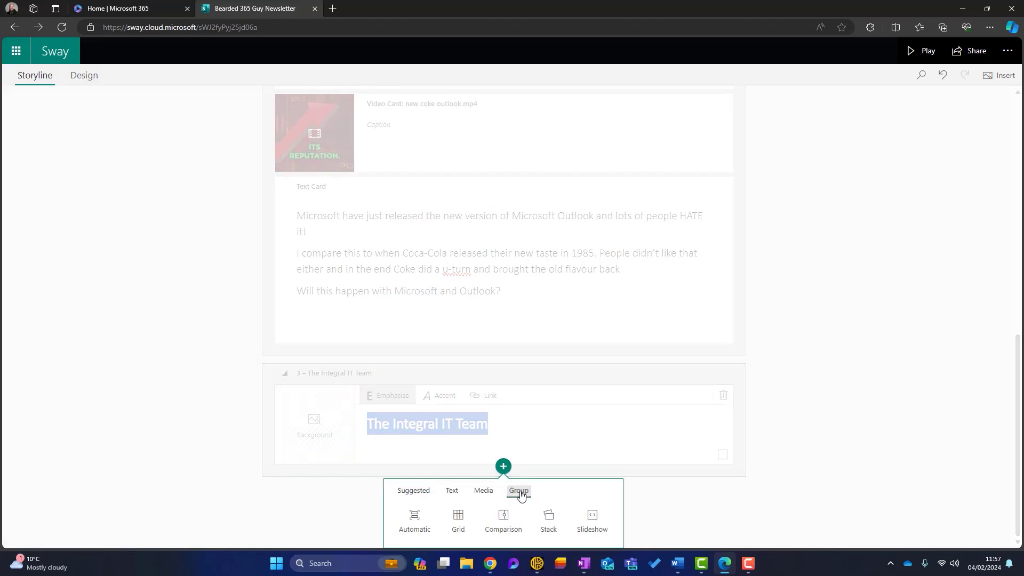
pyautogui.click(544, 519)
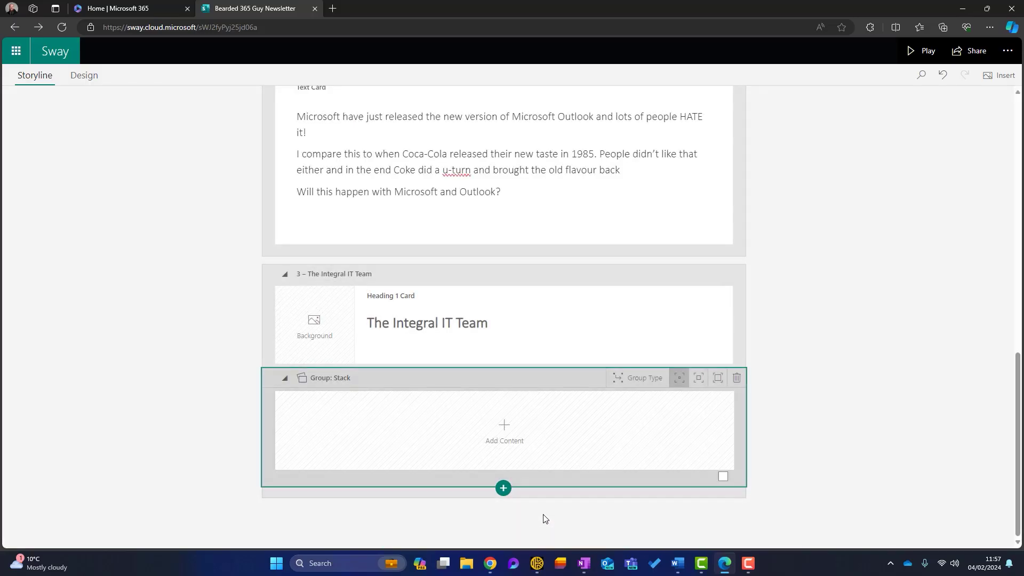
# - Upload all images from the Team Shots folder as image cards
pyautogui.click(507, 436)
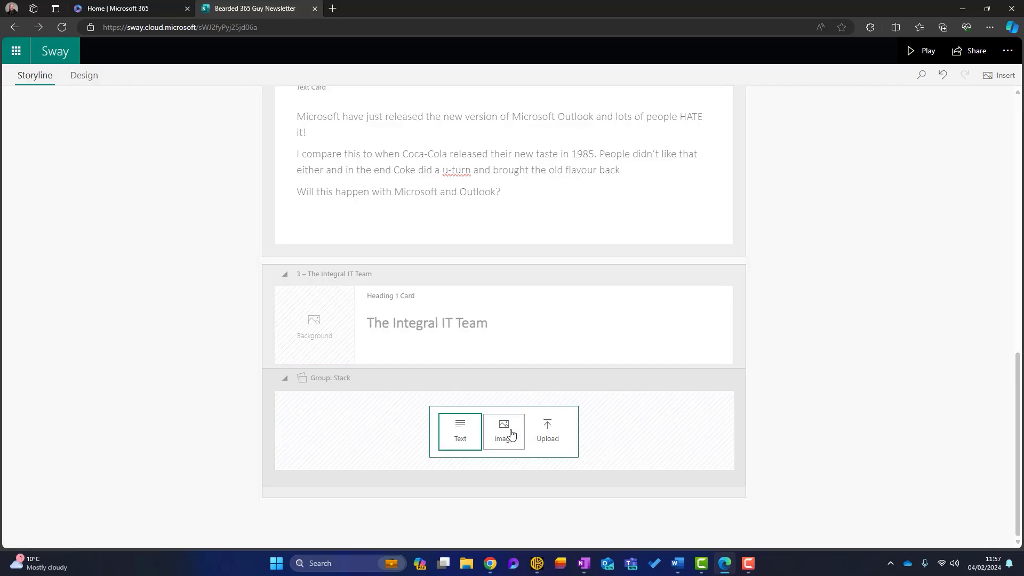
pyautogui.click(560, 437)
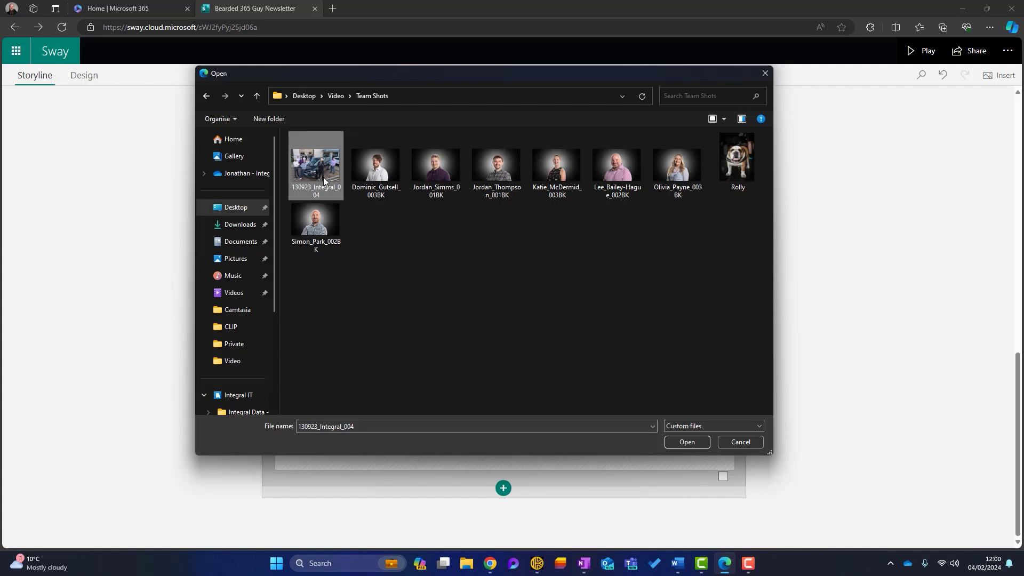
pyautogui.keyDown('shift'); pyautogui.click(331, 220); pyautogui.keyUp('shift')
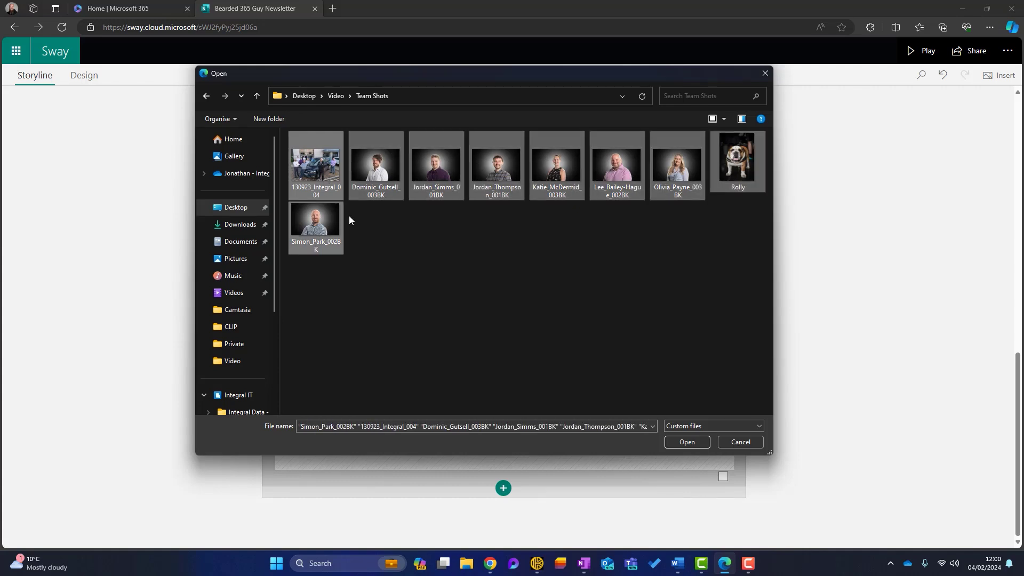
pyautogui.click(697, 446)
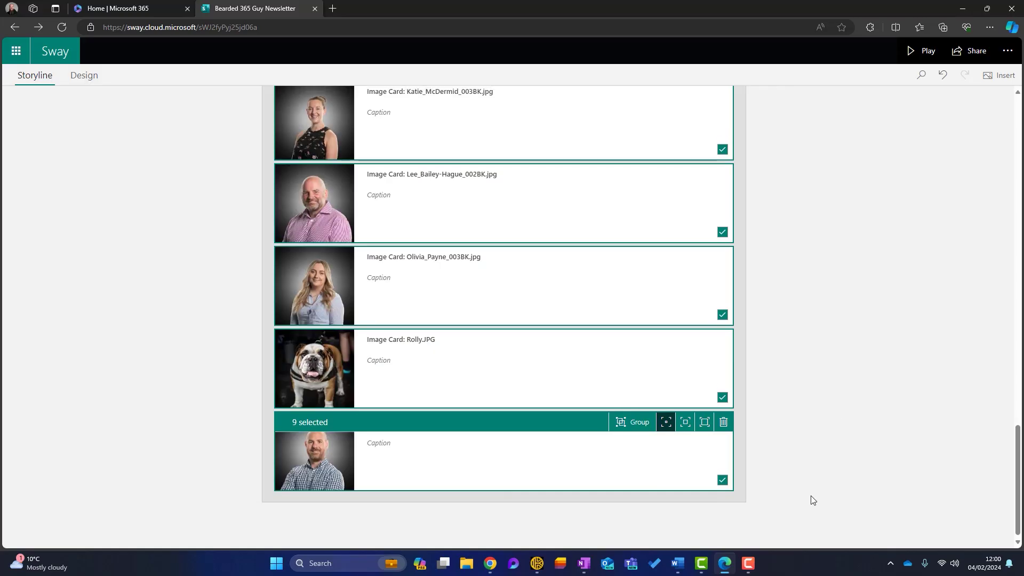
# - Drag the team photo cards into the Stack group and scroll to review
pyautogui.scroll(5, 813, 501)
pyautogui.scroll(3, 811, 499)
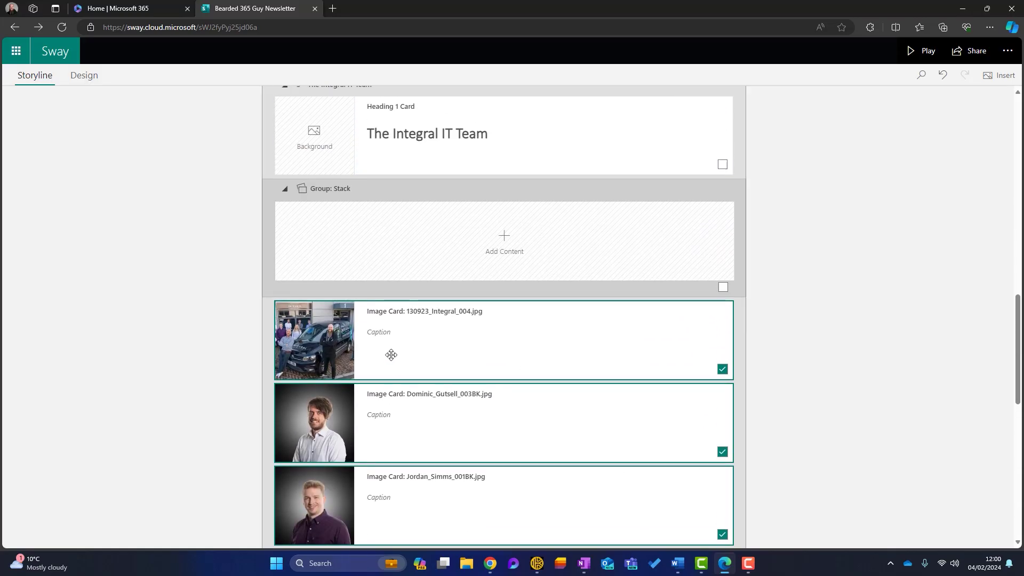
pyautogui.moveTo(391, 354); pyautogui.dragTo(439, 255)
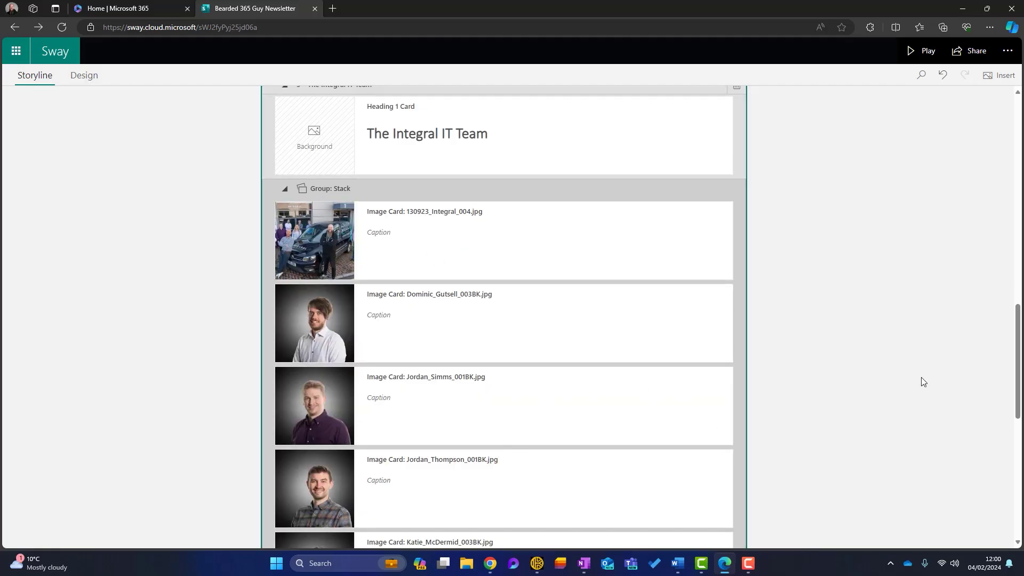
pyautogui.scroll(2, 920, 382)
pyautogui.scroll(-5, 889, 382)
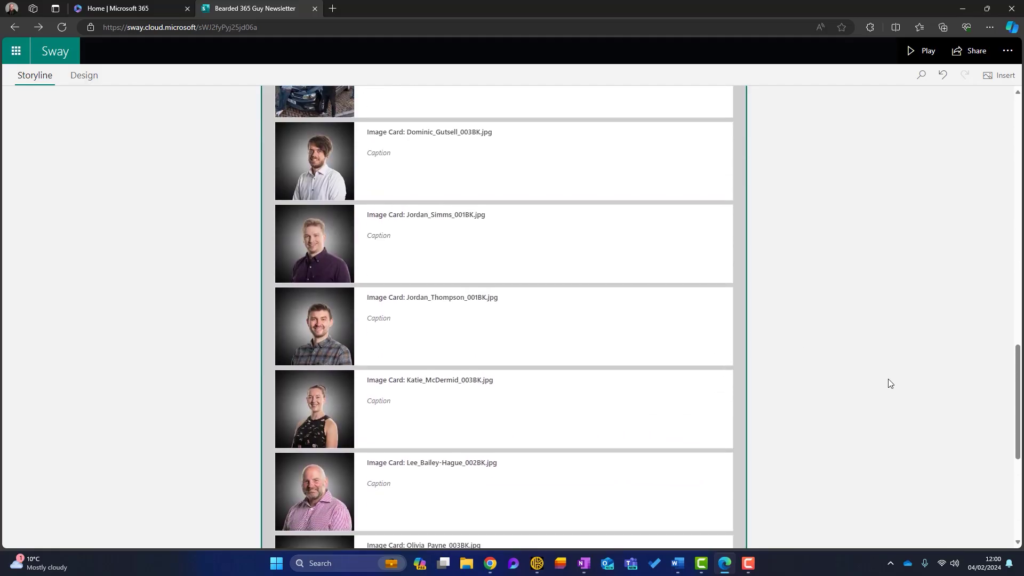
pyautogui.scroll(-4, 888, 382)
pyautogui.scroll(7, 886, 382)
pyautogui.scroll(-2, 606, 188)
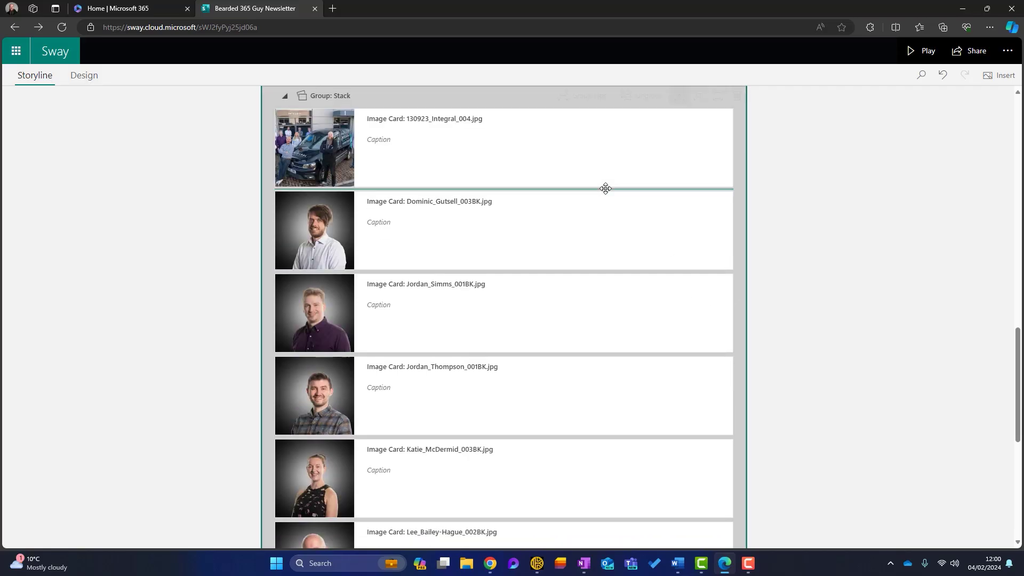
pyautogui.scroll(3, 800, 186)
# - Play the newsletter and flip through four photos in The Integral IT Team stack, then return to the top
pyautogui.click(920, 58)
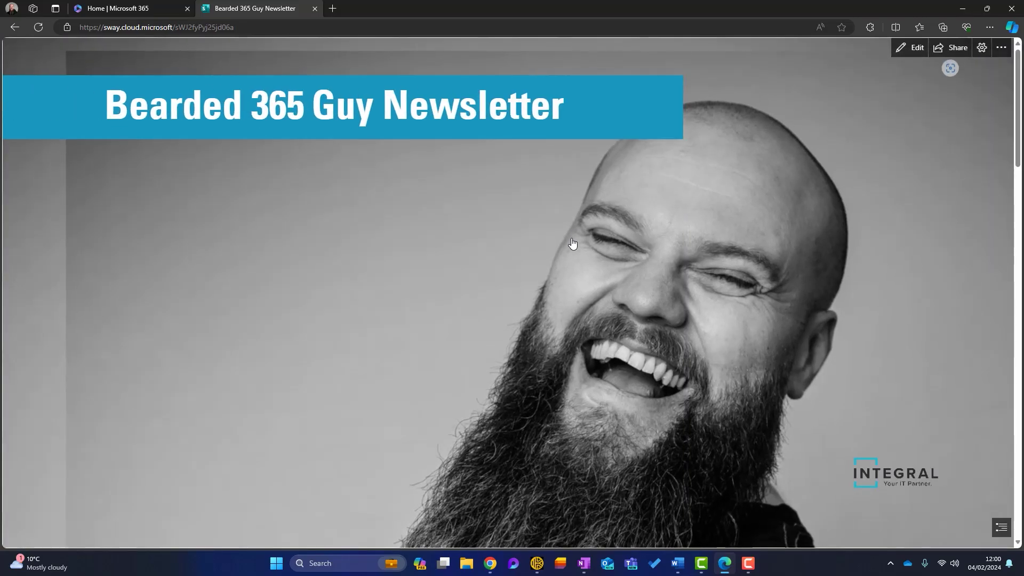
pyautogui.scroll(-15, 573, 243)
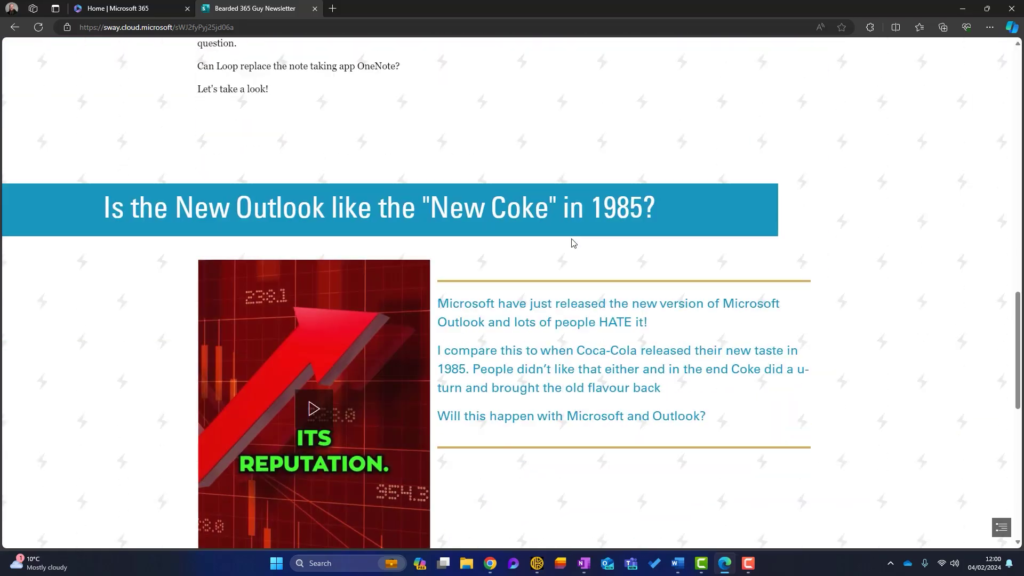
pyautogui.scroll(-8, 572, 244)
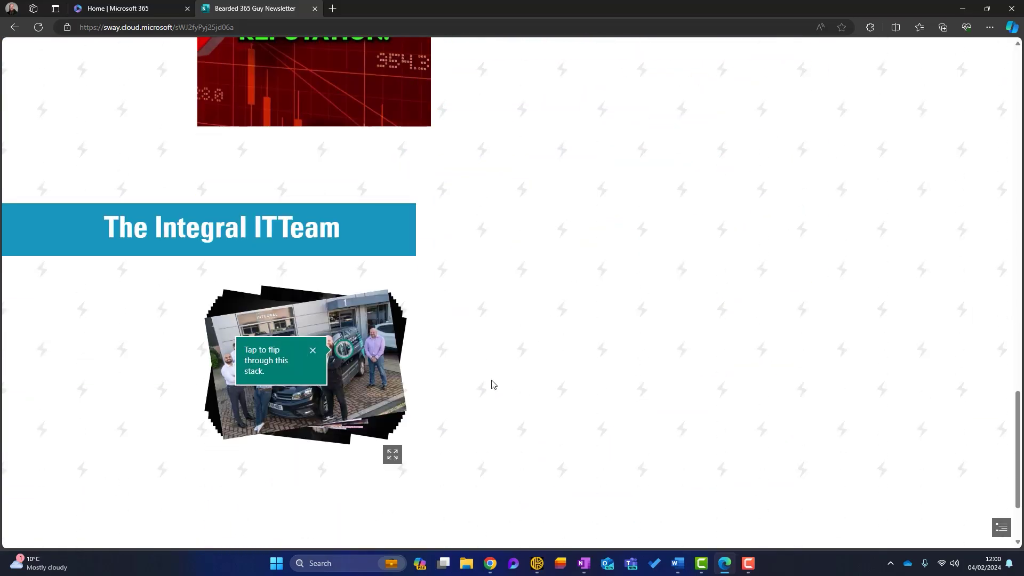
pyautogui.click(313, 351)
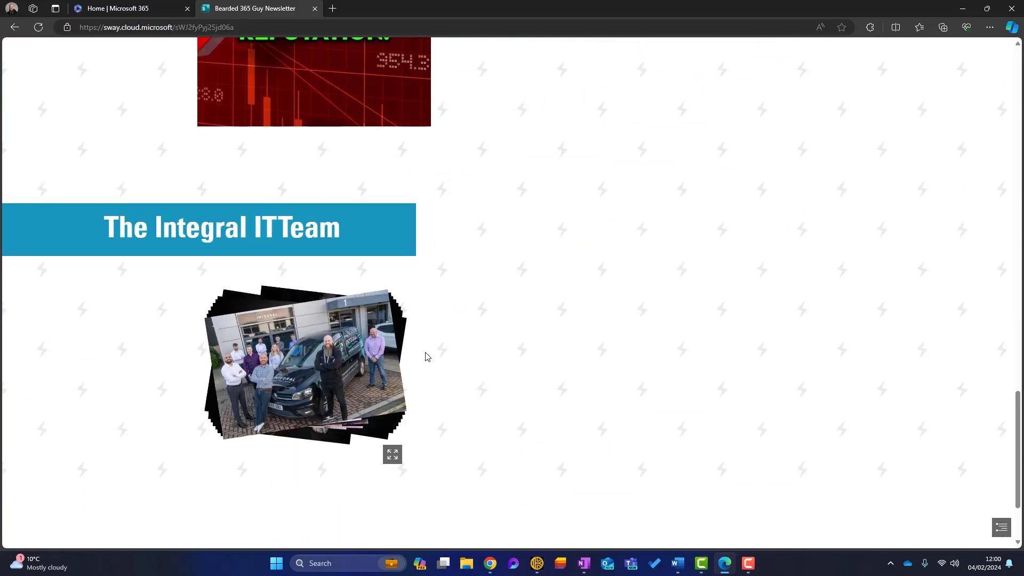
pyautogui.click(343, 353)
pyautogui.click(343, 353)
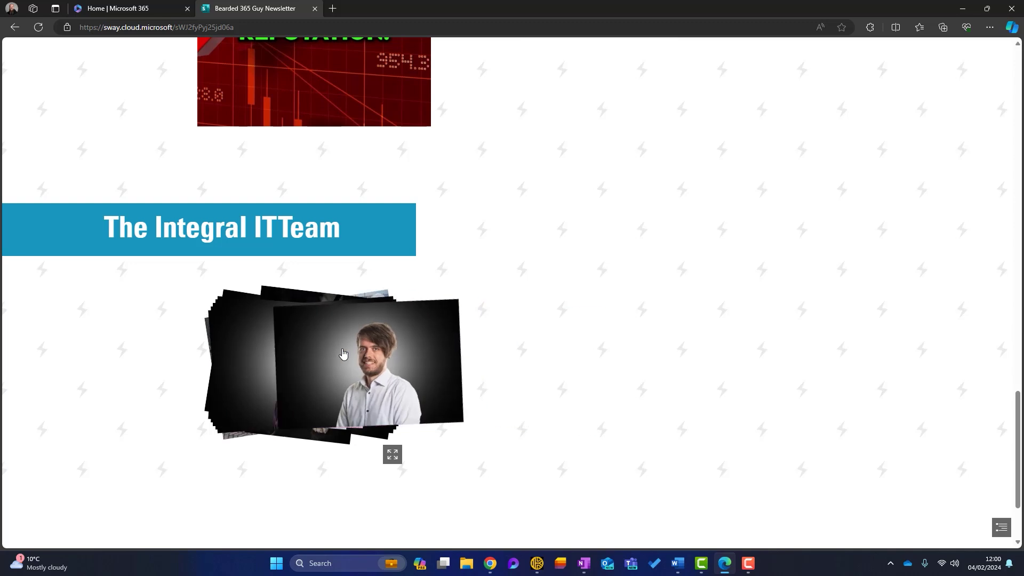
pyautogui.click(343, 353)
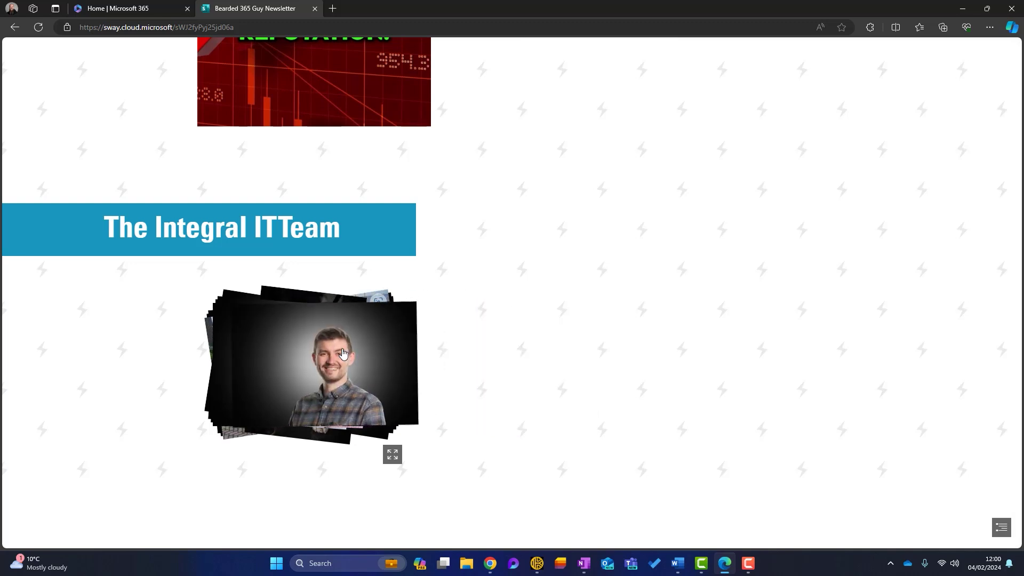
pyautogui.click(352, 356)
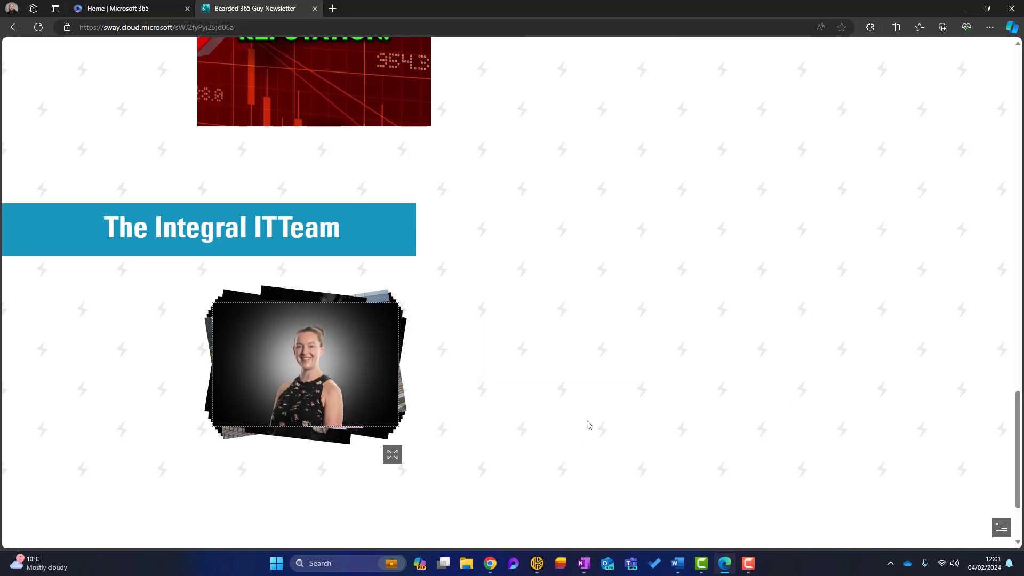
pyautogui.press('Home')
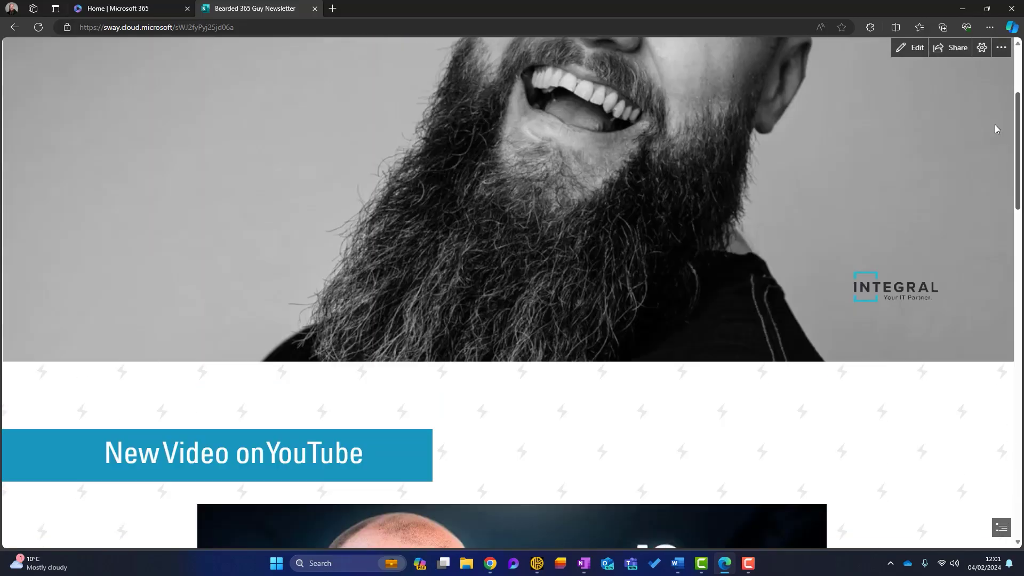
# - Raise the team photo stack's emphasis to the strongest level
pyautogui.click(913, 48)
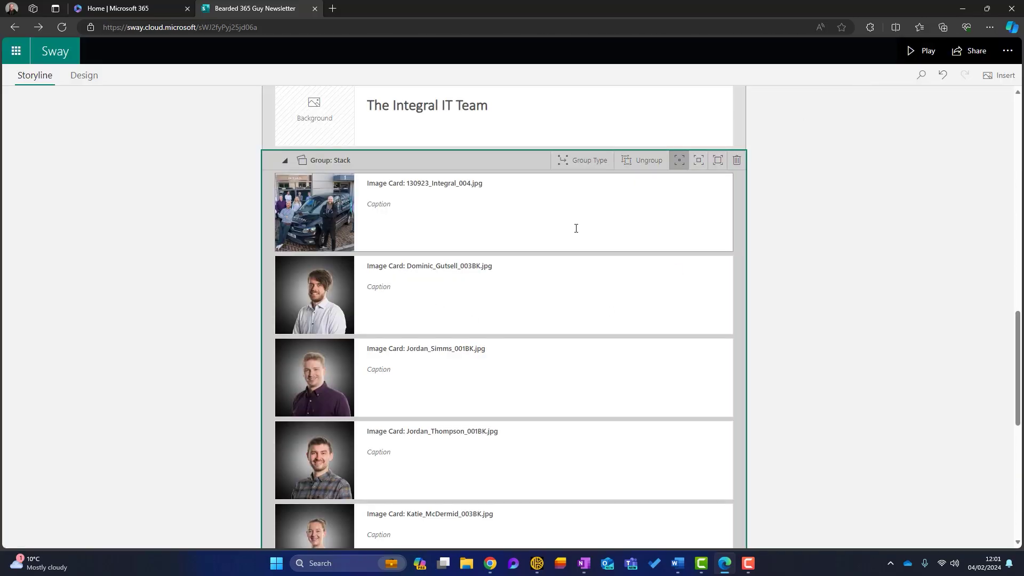
pyautogui.click(700, 164)
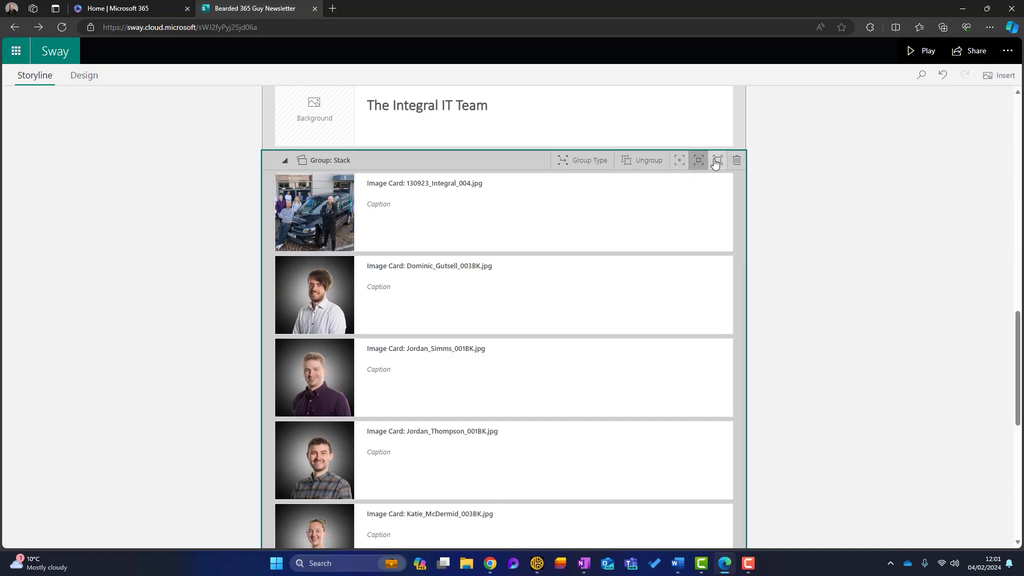
pyautogui.click(716, 161)
# - Play the newsletter and advance the team stack through five photos to the bulldog
pyautogui.click(922, 51)
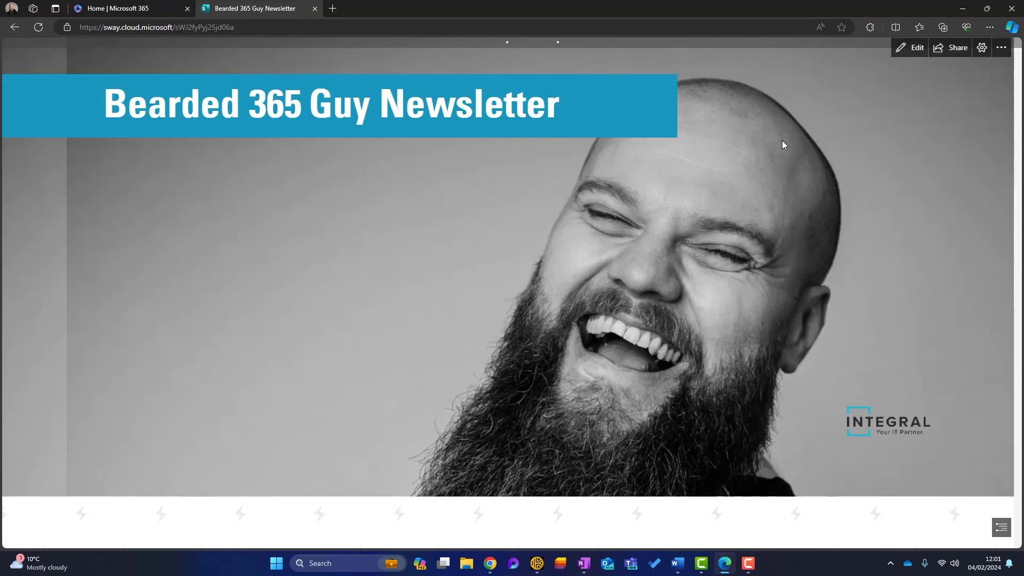
pyautogui.scroll(-15, 683, 290)
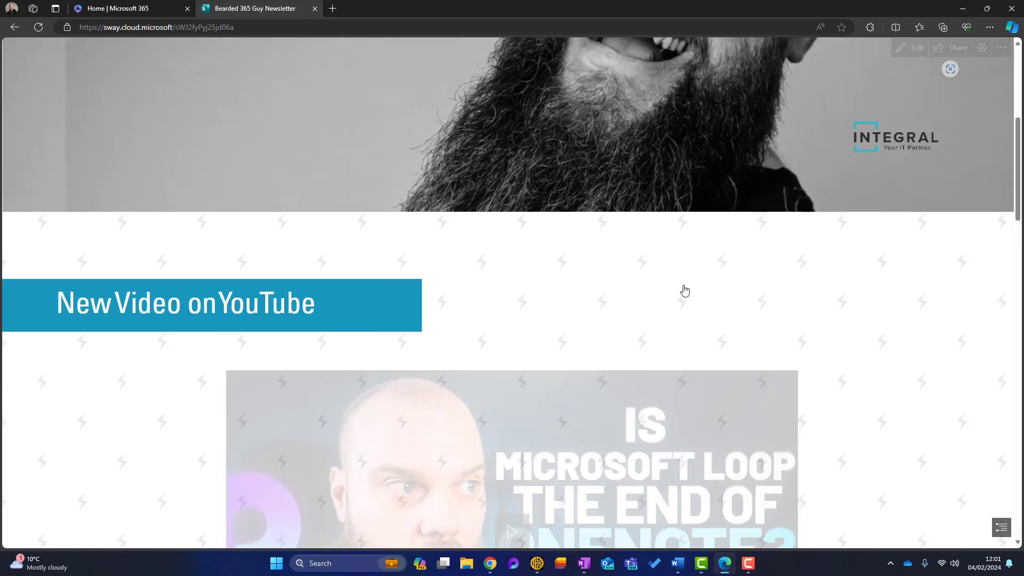
pyautogui.scroll(-10, 685, 288)
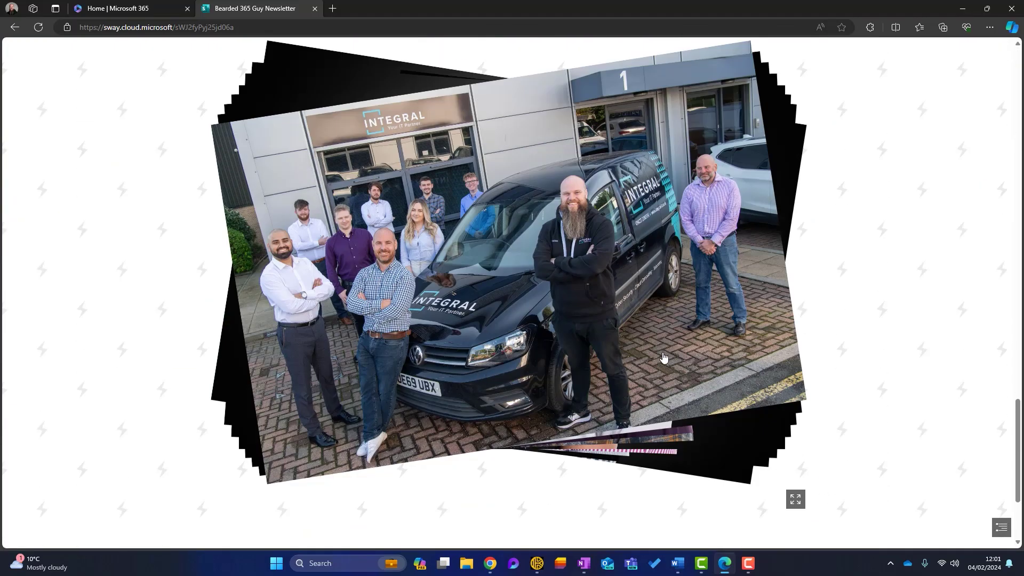
pyautogui.click(664, 358)
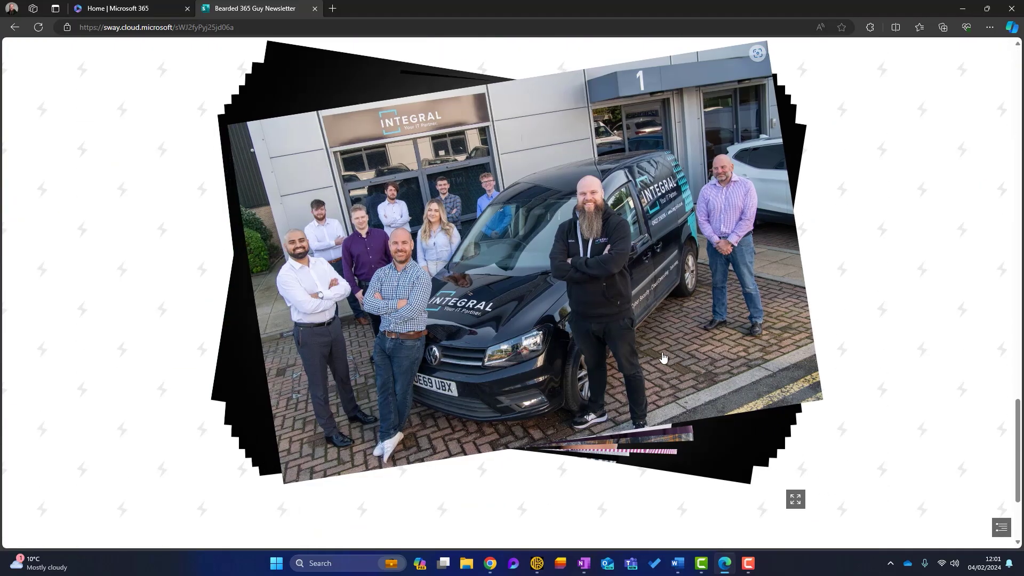
pyautogui.click(664, 357)
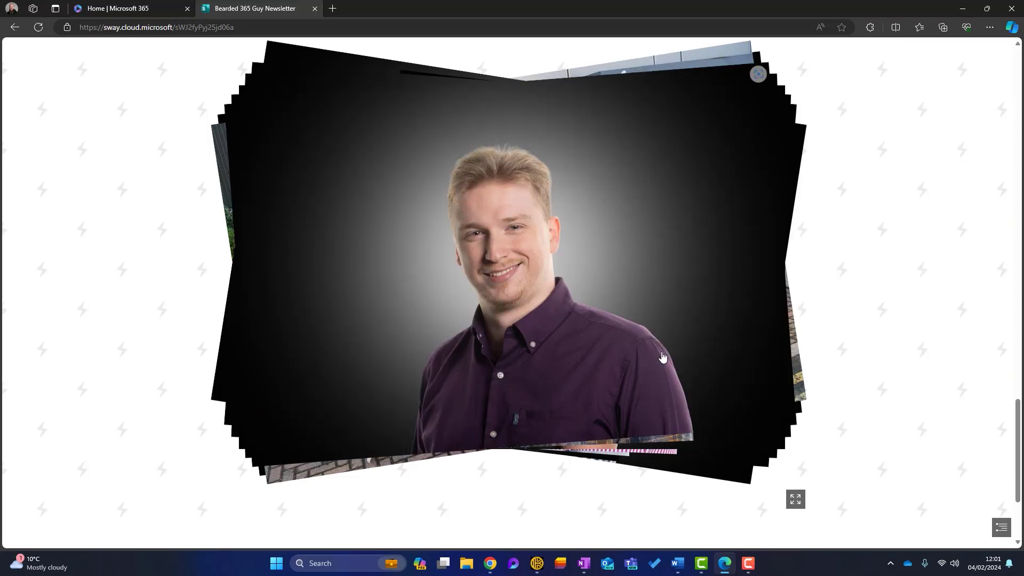
pyautogui.click(664, 357)
pyautogui.click(664, 357)
pyautogui.click(664, 358)
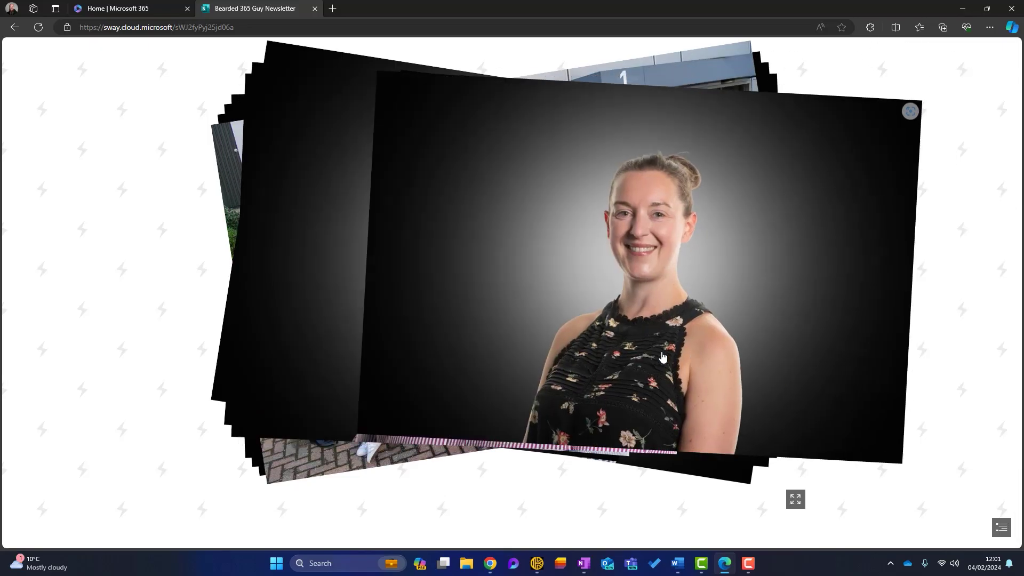
pyautogui.scroll(5, 846, 320)
pyautogui.scroll(15, 832, 315)
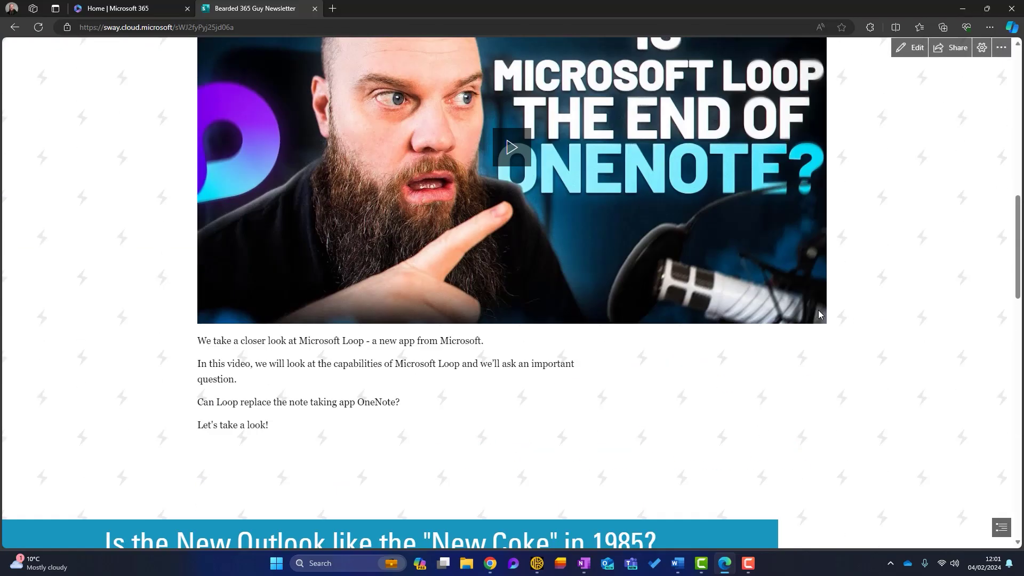
# - Change the team photo group's type from Stack to Grid
pyautogui.click(910, 48)
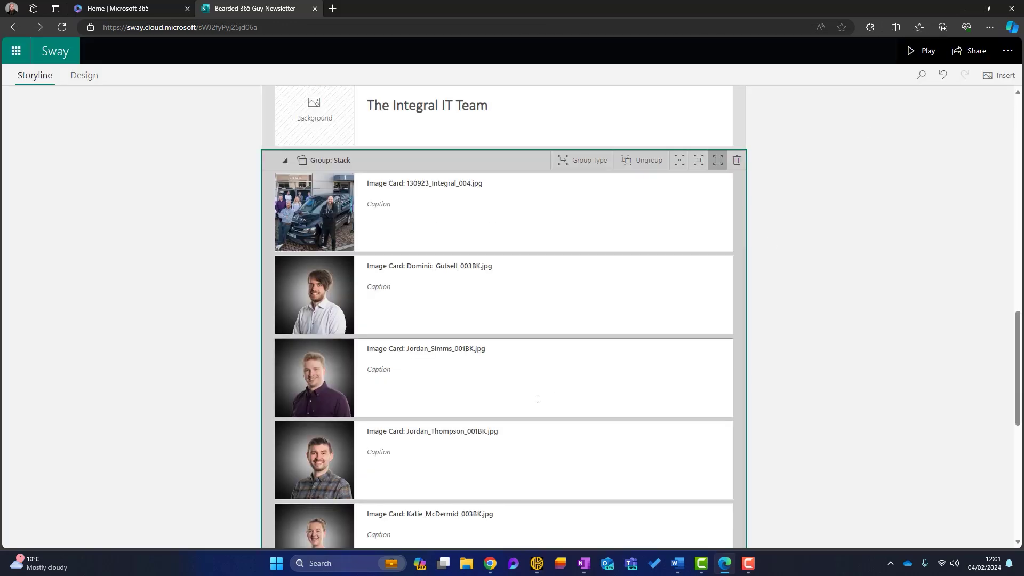
pyautogui.click(592, 161)
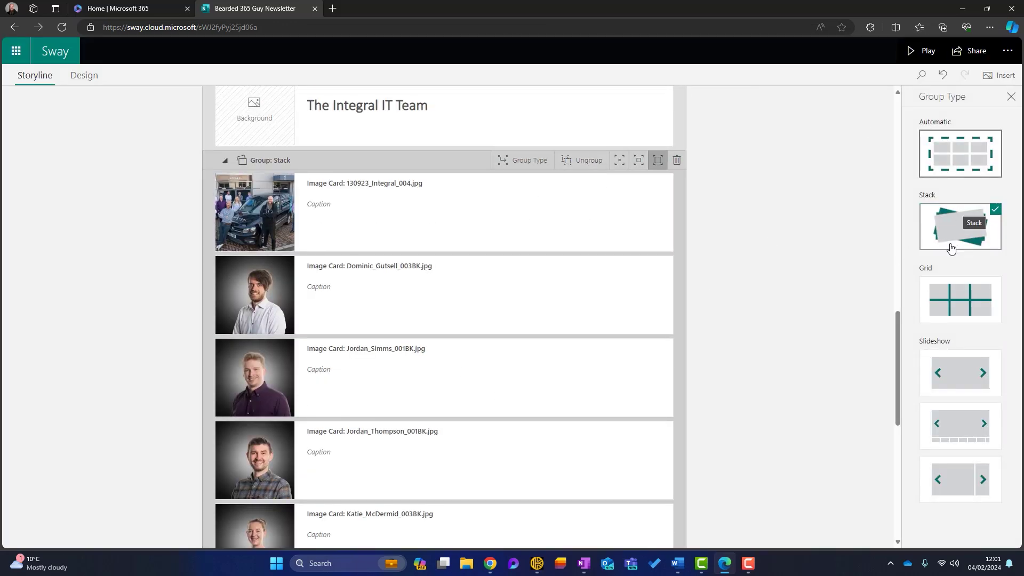
pyautogui.click(955, 302)
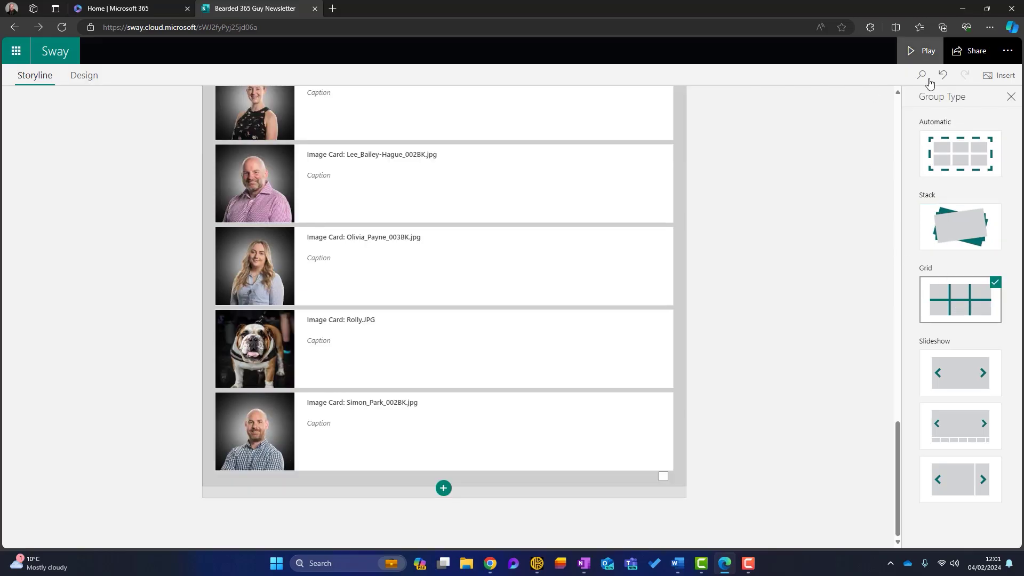
pyautogui.click(1011, 97)
# - Play the newsletter to check the three-by-three team grid, then return to the storyline
pyautogui.click(924, 55)
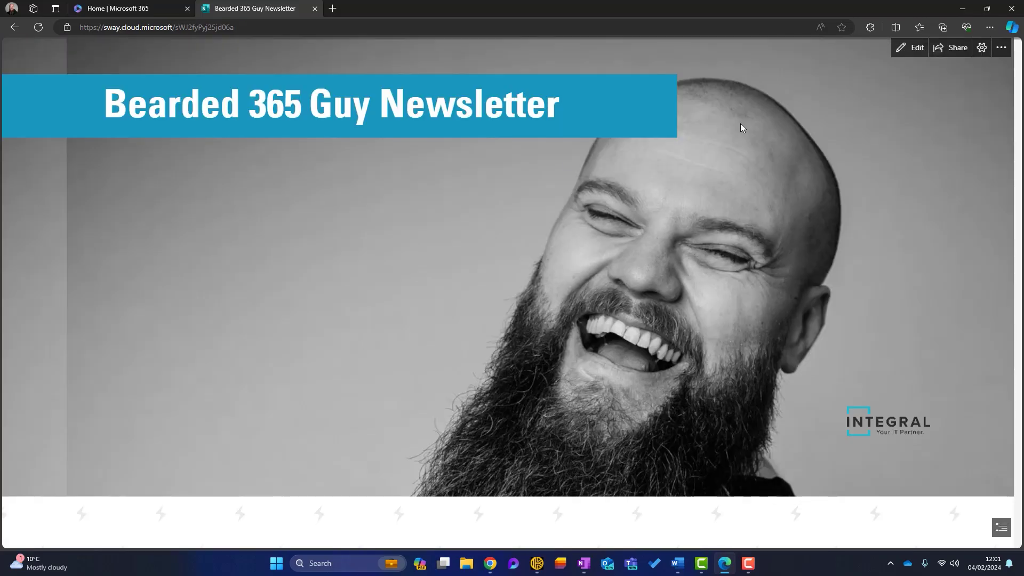
pyautogui.scroll(-15, 340, 342)
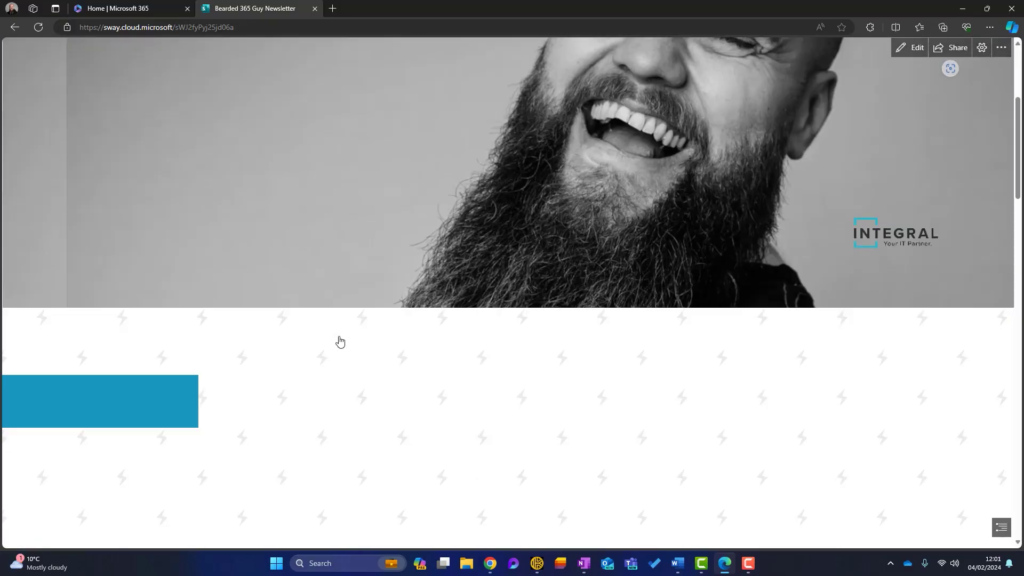
pyautogui.scroll(-4, 341, 342)
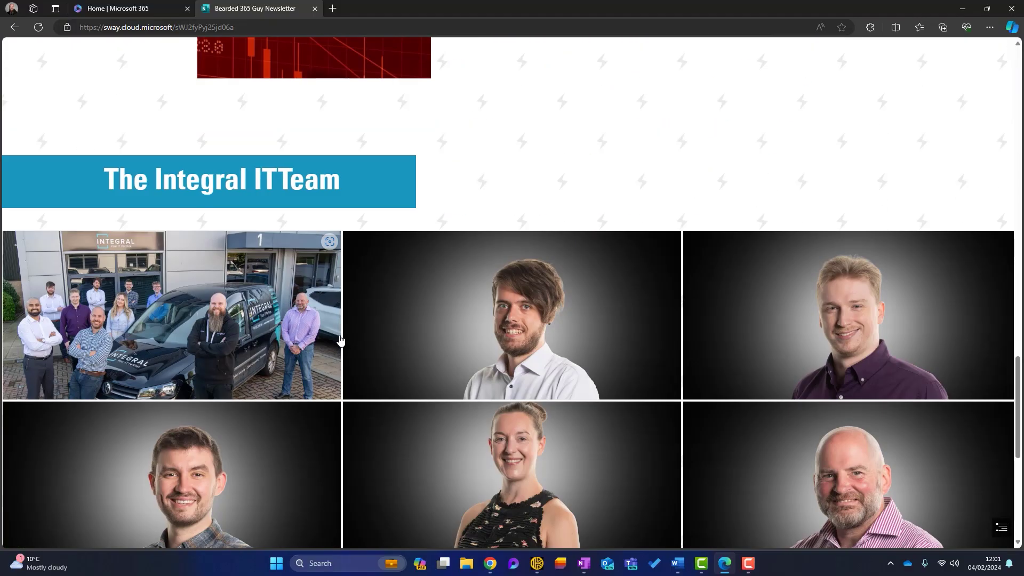
pyautogui.scroll(-4, 391, 339)
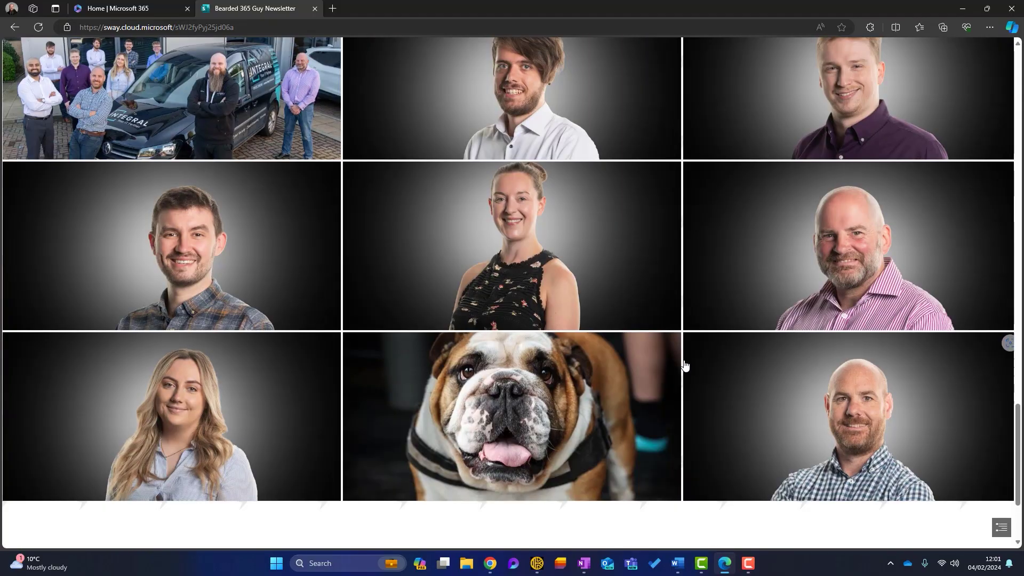
pyautogui.scroll(6, 685, 365)
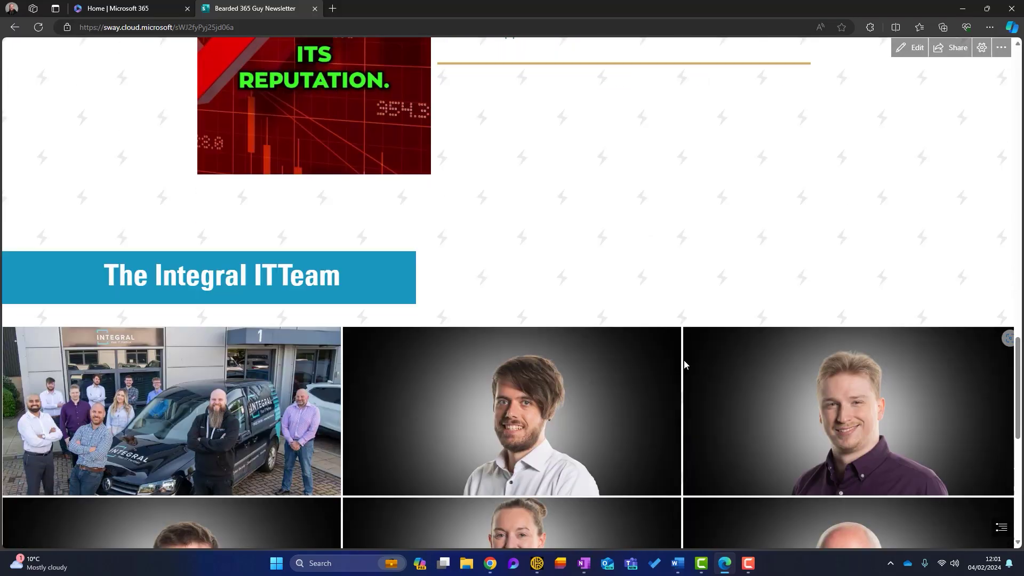
pyautogui.scroll(3, 685, 365)
pyautogui.click(912, 48)
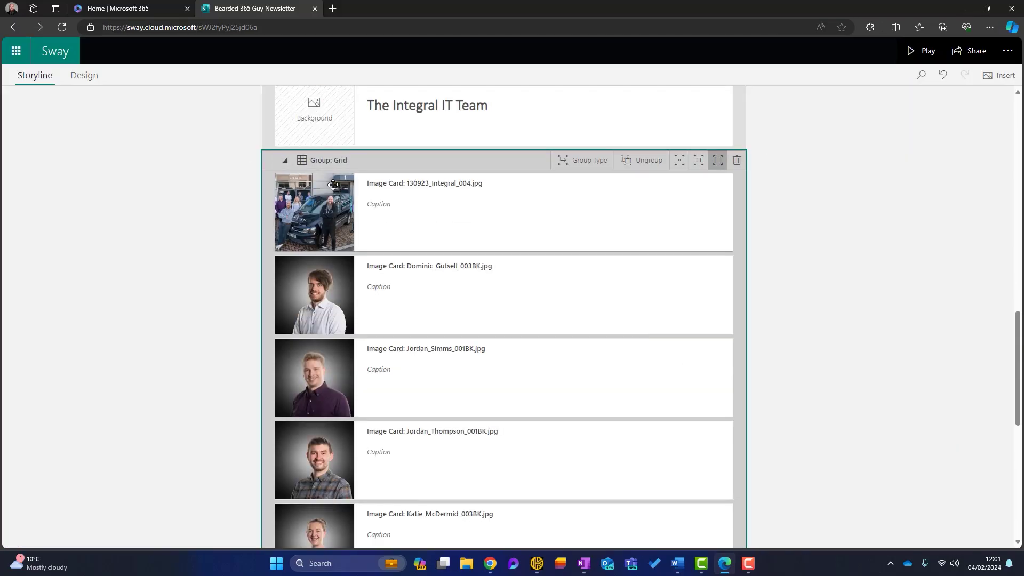
# - Add a Heading 1 section titled 'Helpful Videos on YouTube' after the team grid
pyautogui.scroll(2, 385, 195)
pyautogui.scroll(-2, 385, 195)
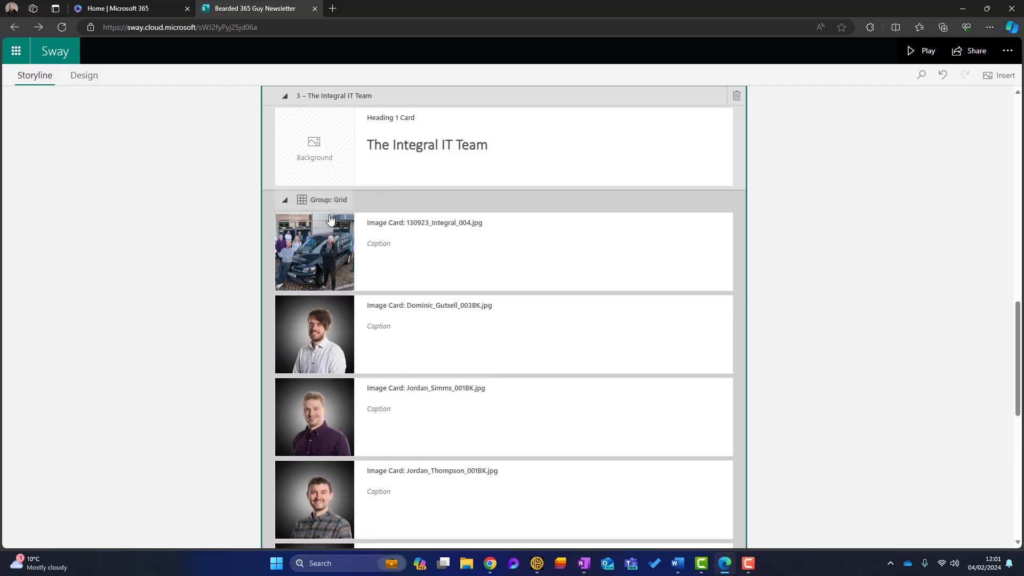
pyautogui.scroll(-8, 217, 254)
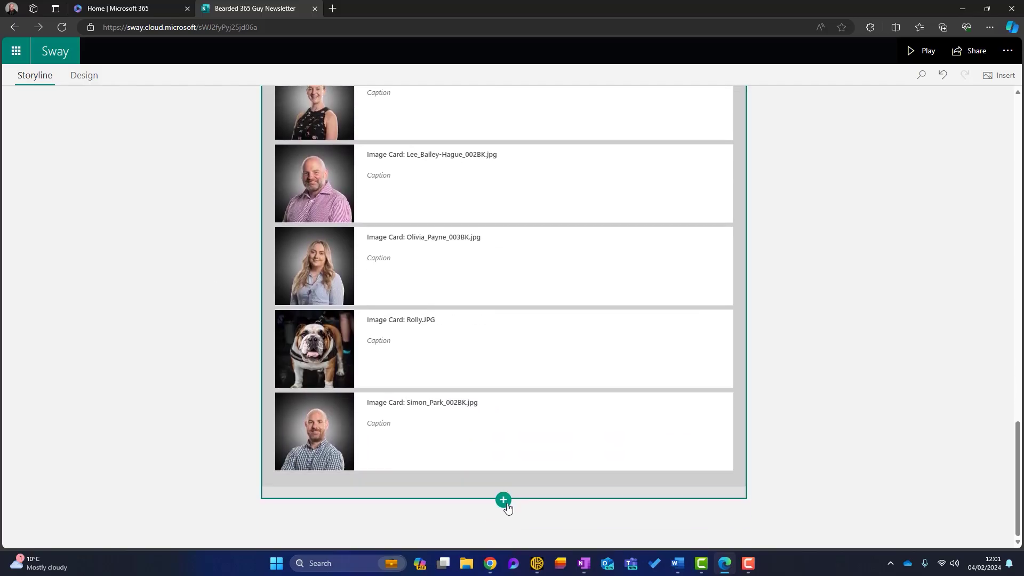
pyautogui.click(503, 501)
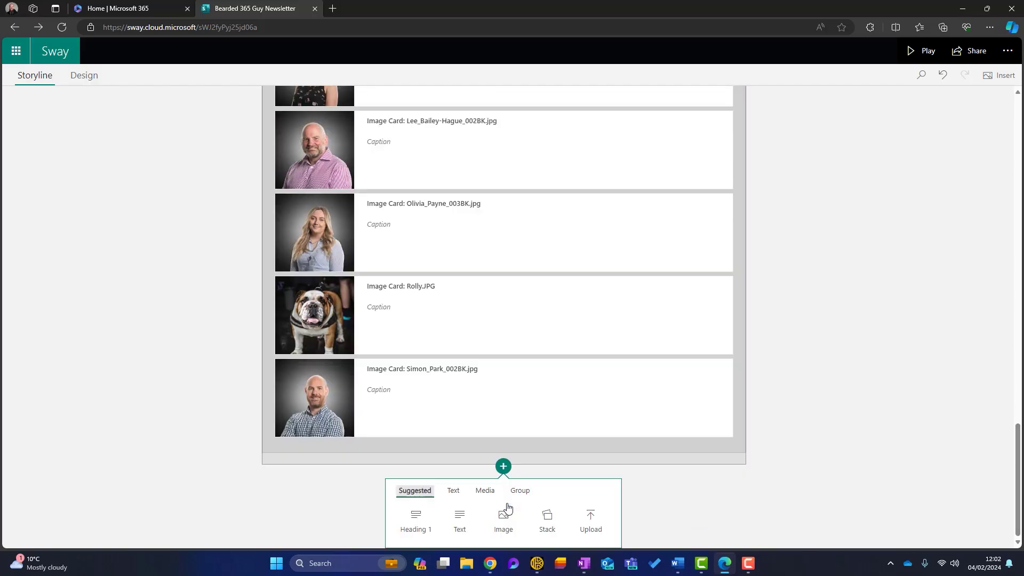
pyautogui.click(416, 516)
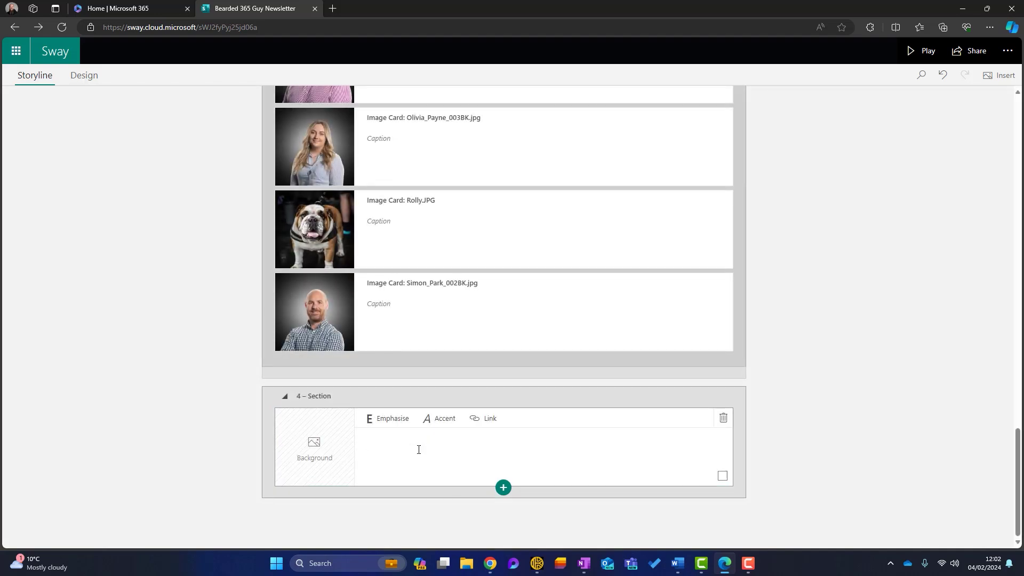
pyautogui.write('Helpful Videos on YouTube')
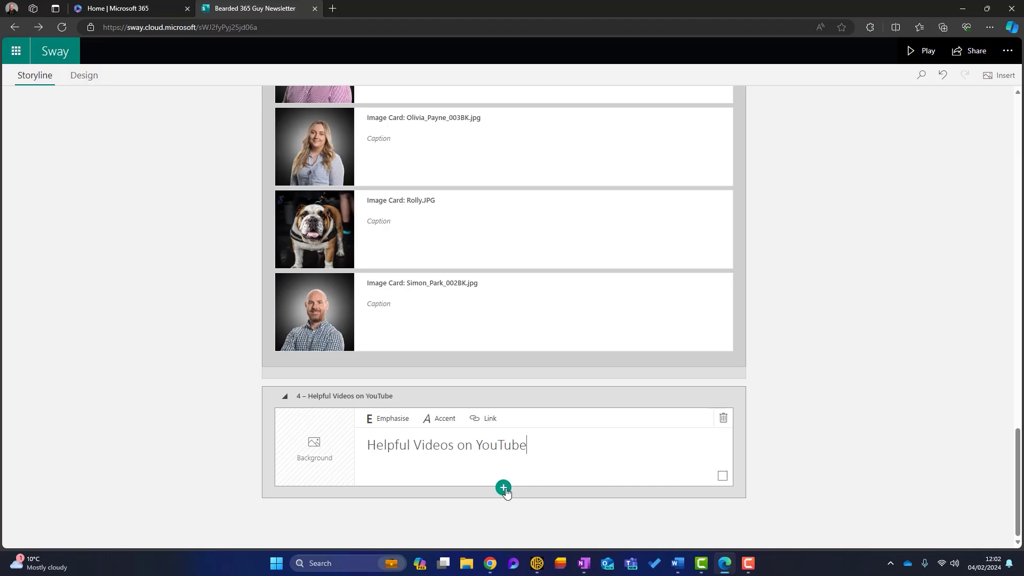
pyautogui.click(504, 488)
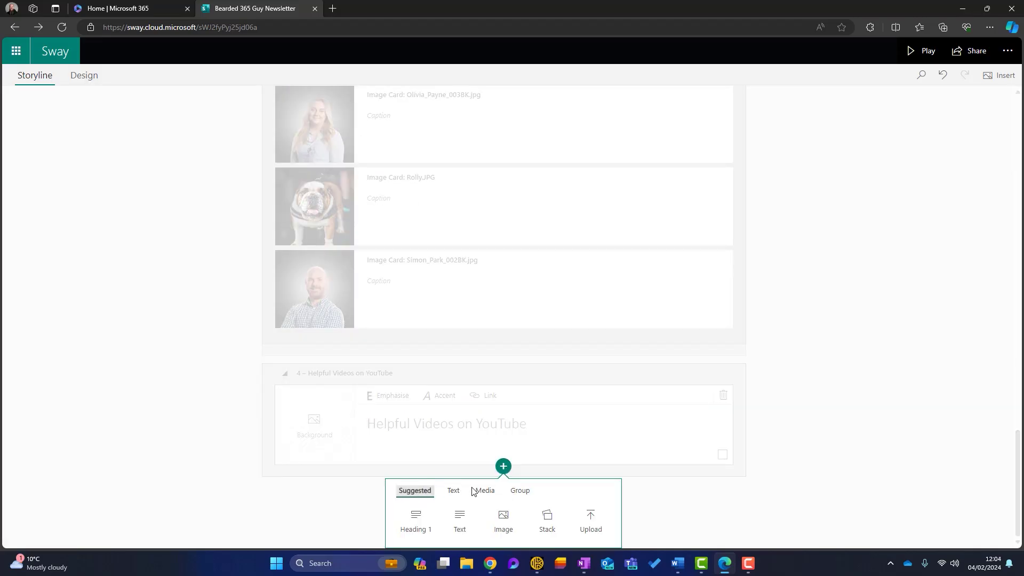
# - Add an empty grid group under the heading and start a video card
pyautogui.click(520, 491)
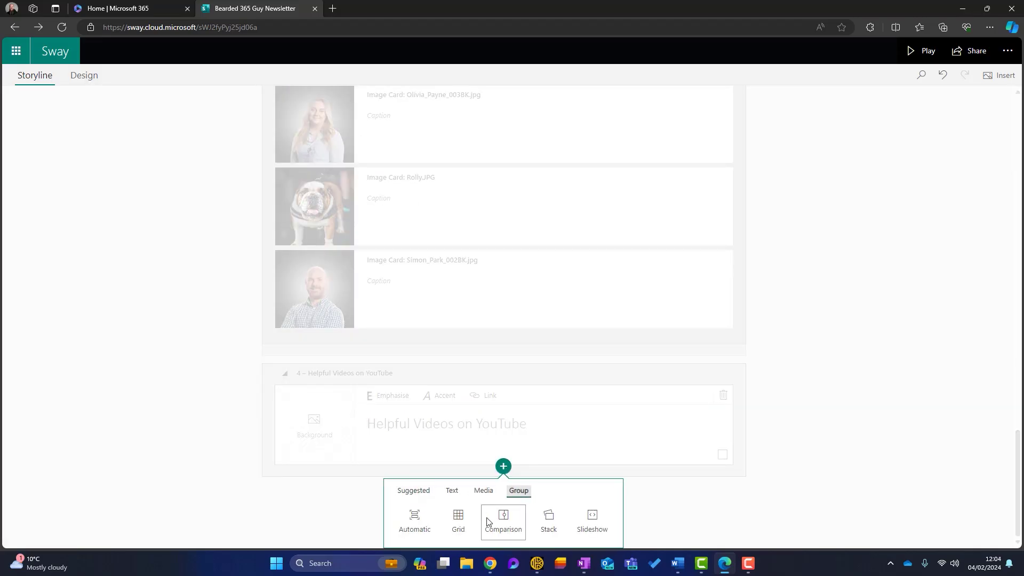
pyautogui.click(459, 520)
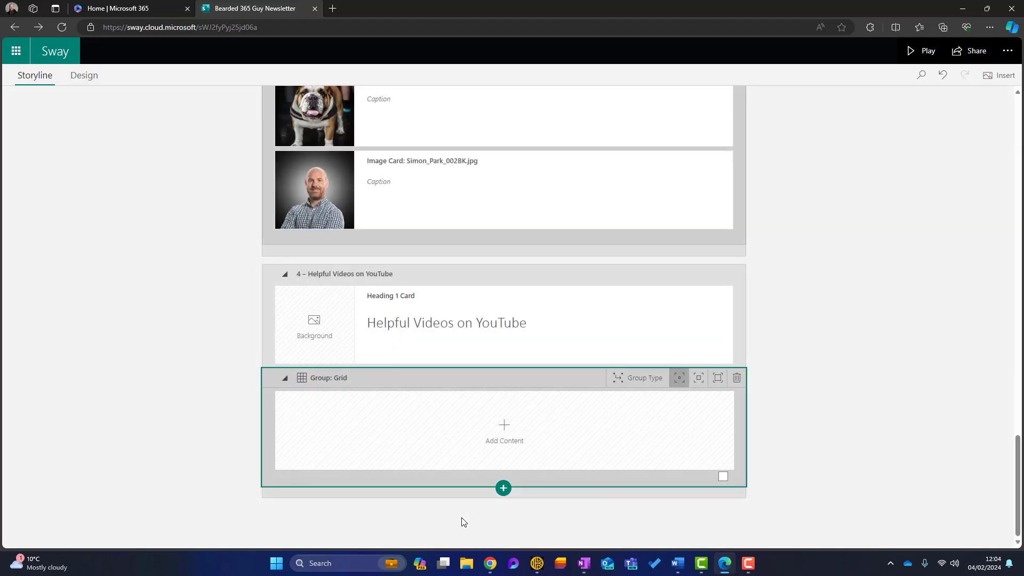
pyautogui.click(533, 442)
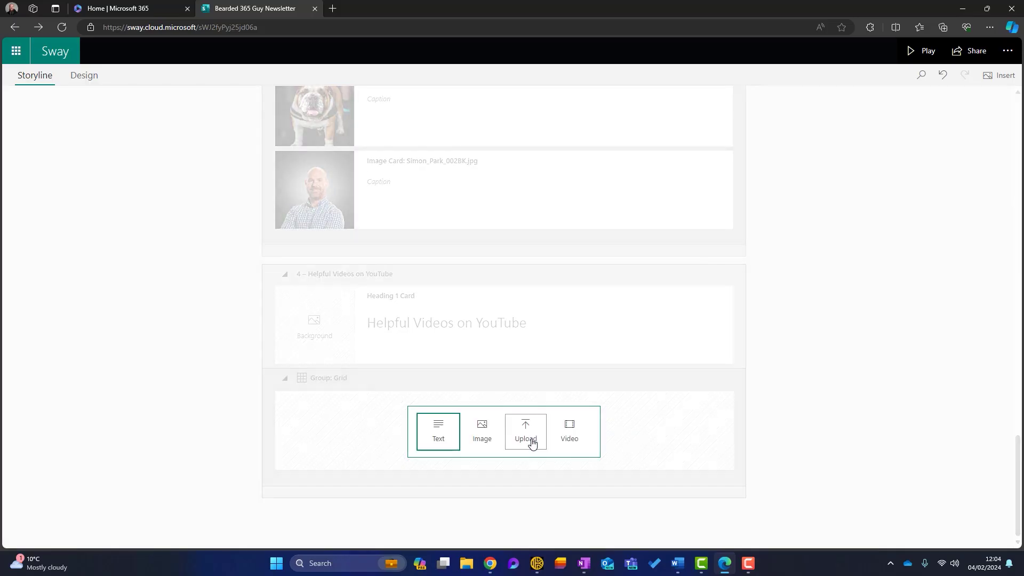
pyautogui.click(560, 425)
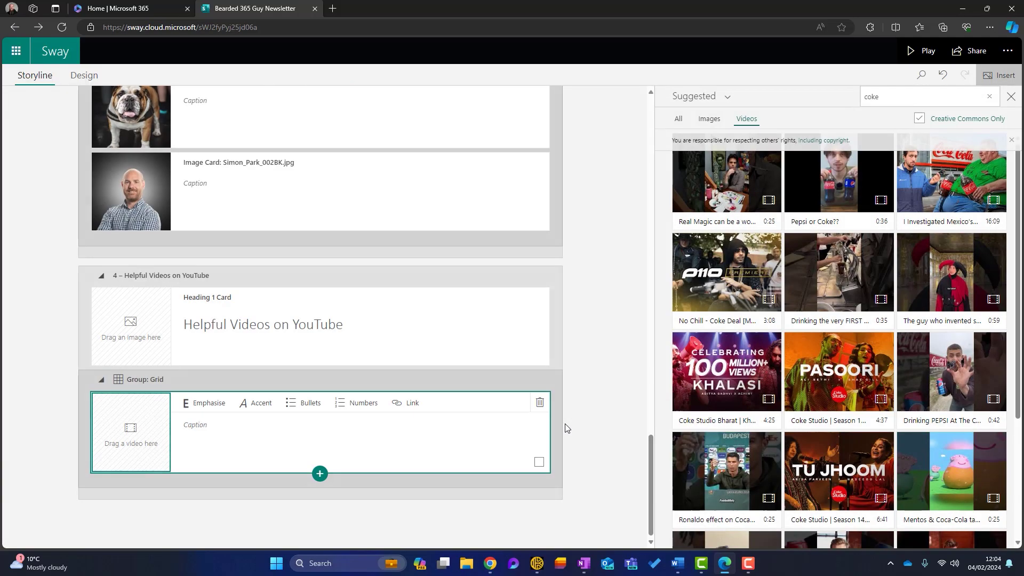
# - Search pasted YouTube links to add the videos, including CoPilot and new Outlook features
pyautogui.doubleClick(885, 97)
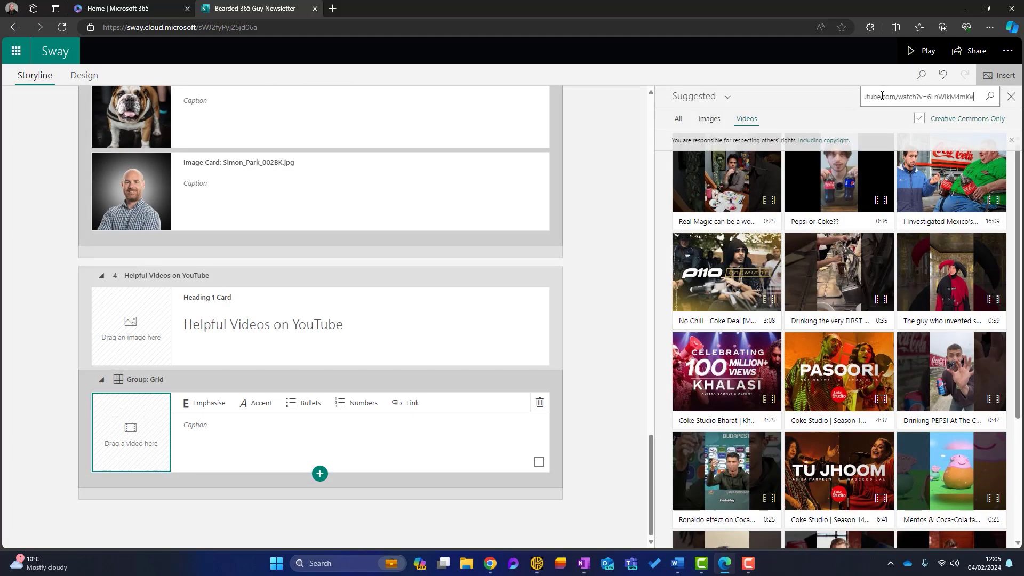
pyautogui.press('Return')
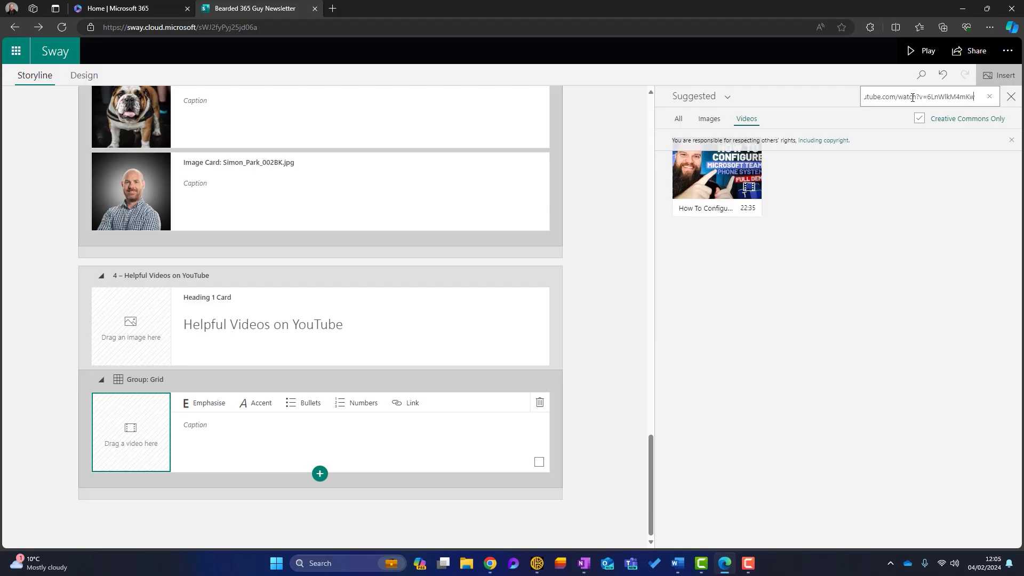
pyautogui.click(716, 176)
pyautogui.hotkey('ctrl', 'v')
pyautogui.press('Return')
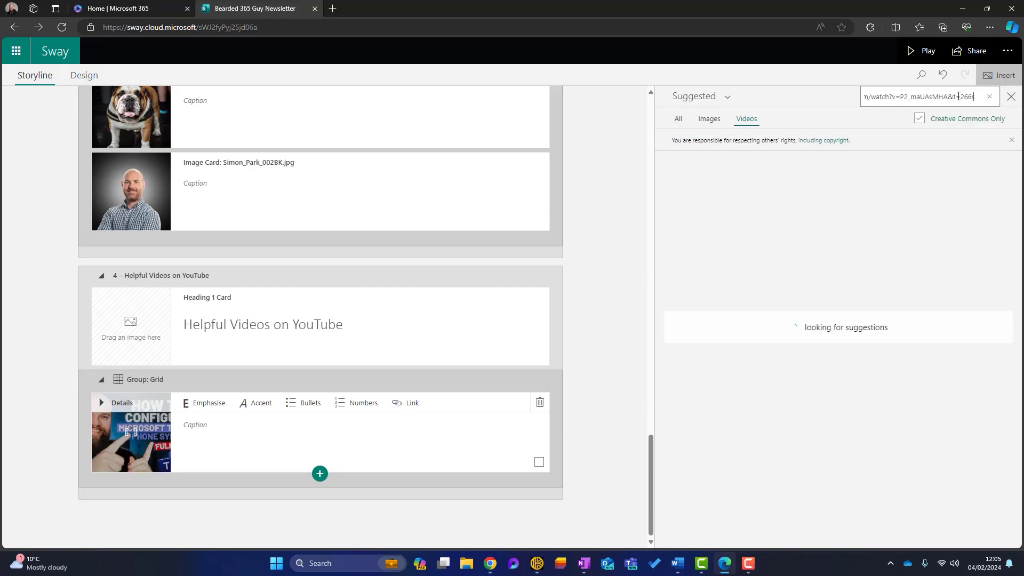
pyautogui.click(954, 97)
pyautogui.write('https://www.youtube.com/watch?v=nG2_oyZ1DUM')
pyautogui.press('Return')
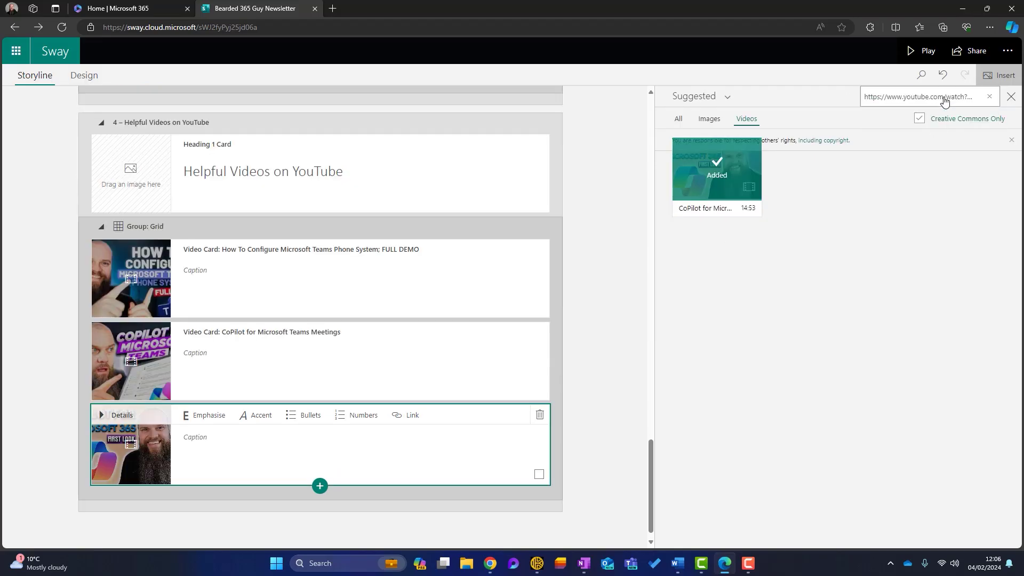
pyautogui.click(717, 176)
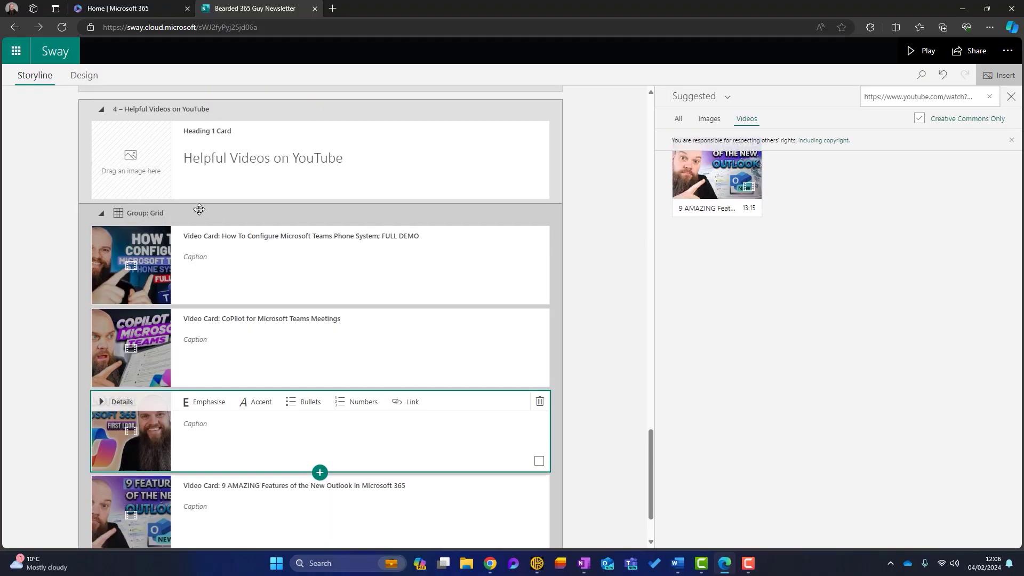
# - Set the video group's layout type to Grid
pyautogui.click(403, 192)
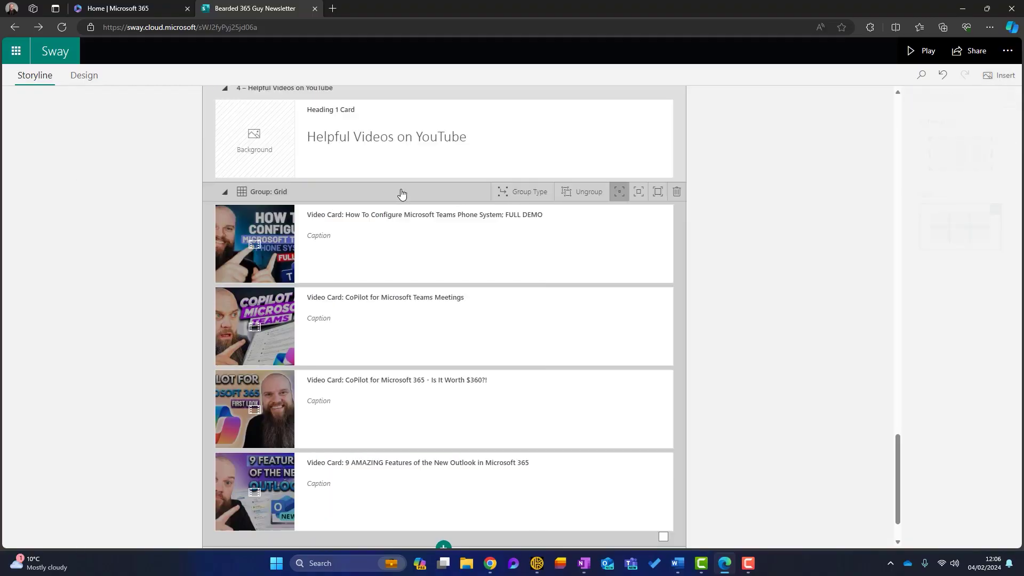
pyautogui.click(990, 211)
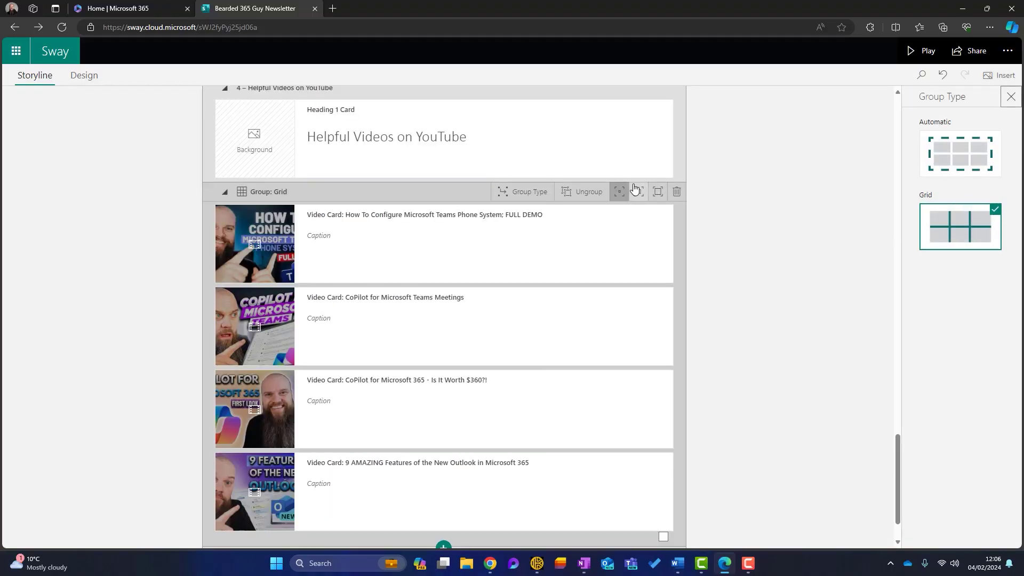
pyautogui.click(830, 256)
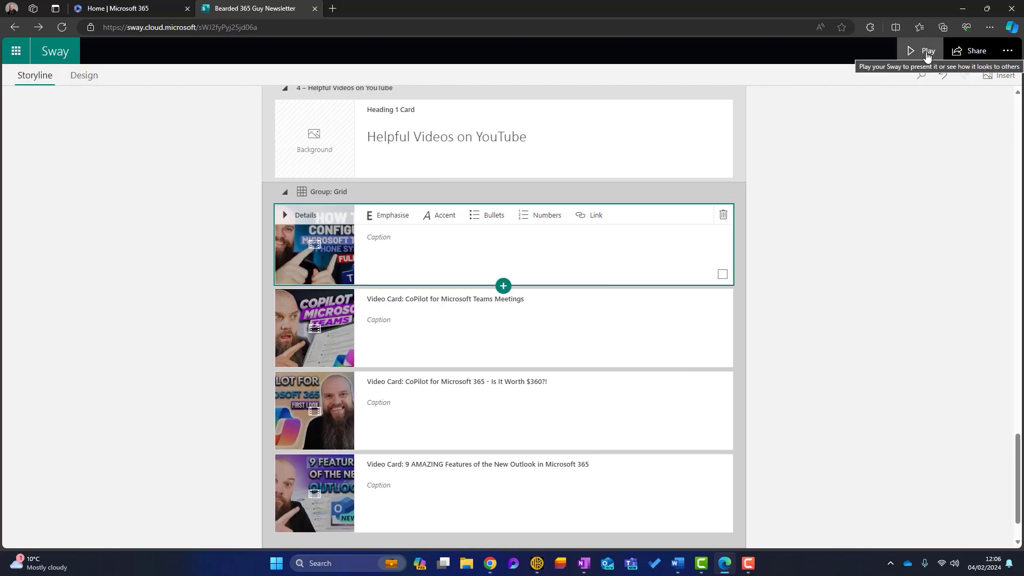
# - Play the newsletter, scroll through to the end, then go back to editing
pyautogui.click(927, 51)
pyautogui.scroll(-10, 575, 265)
pyautogui.scroll(-15, 576, 265)
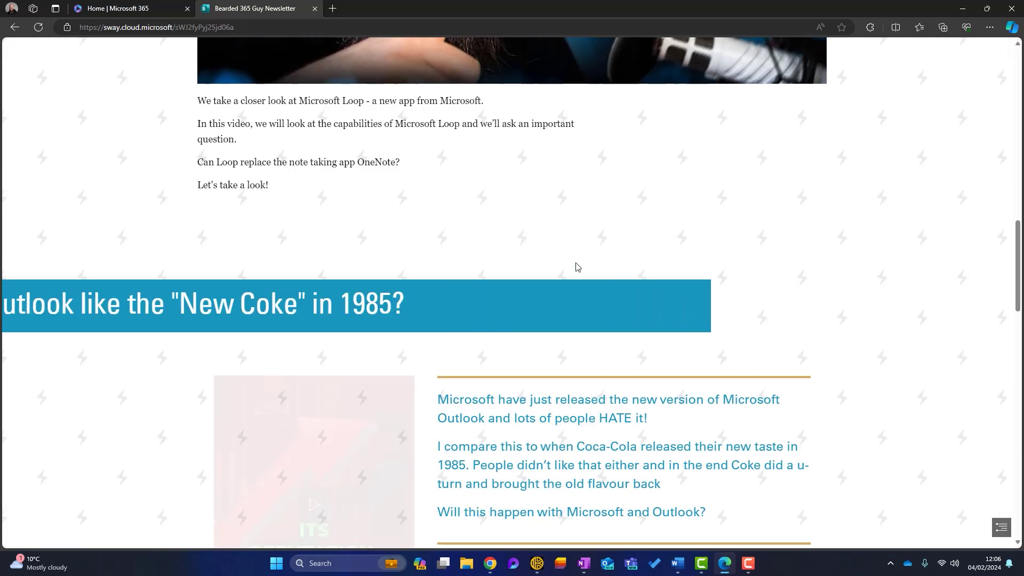
pyautogui.scroll(-5, 576, 268)
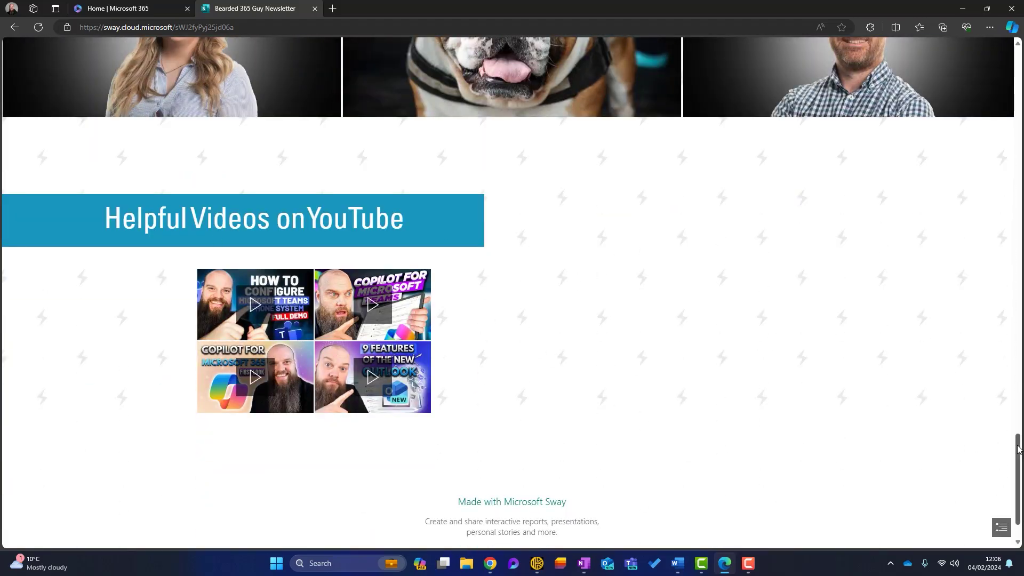
pyautogui.moveTo(1018, 449); pyautogui.dragTo(1018, 53)
pyautogui.click(909, 46)
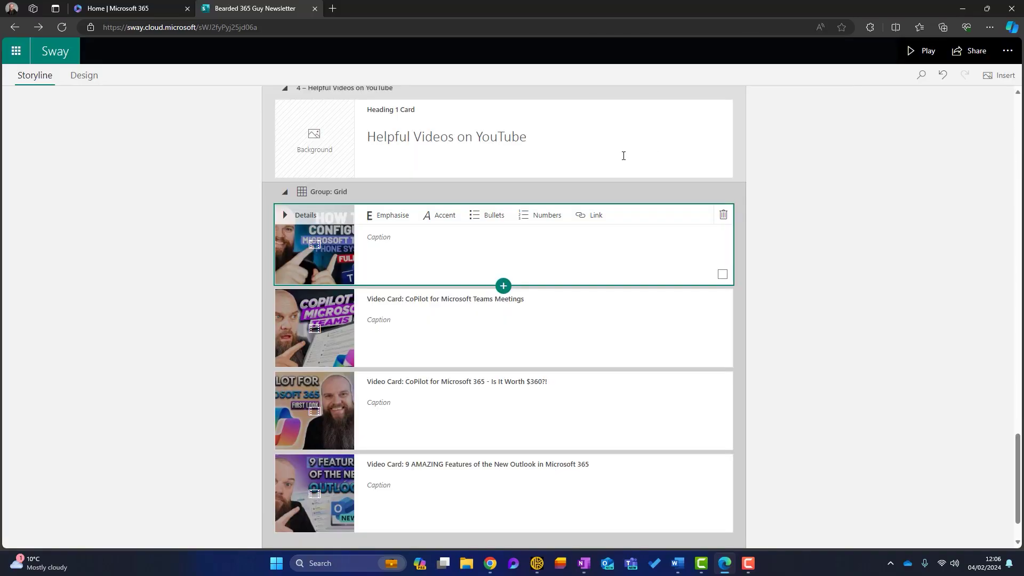
# - Give the Helpful Videos grid intense emphasis and play the newsletter again
pyautogui.click(545, 192)
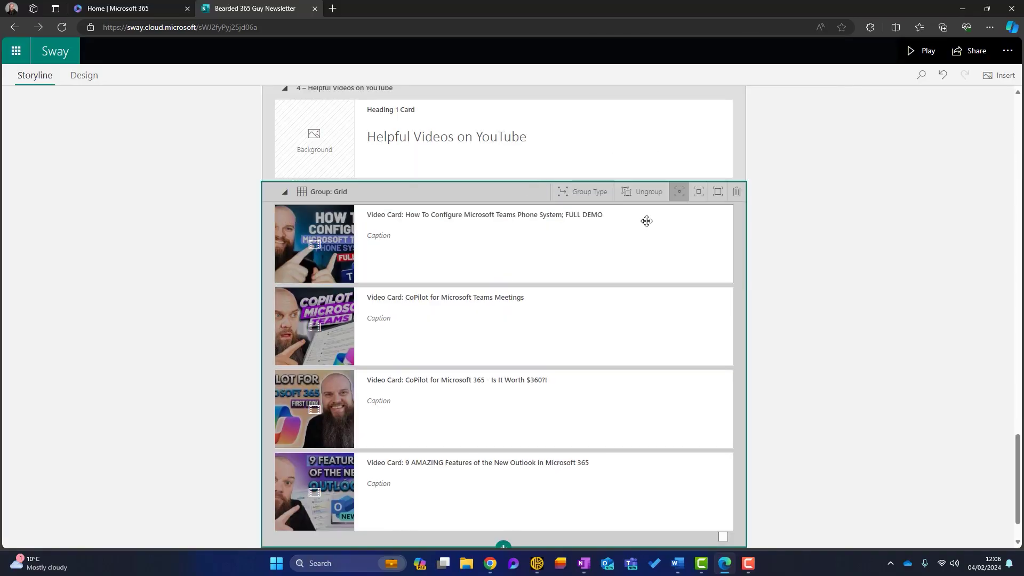
pyautogui.click(719, 197)
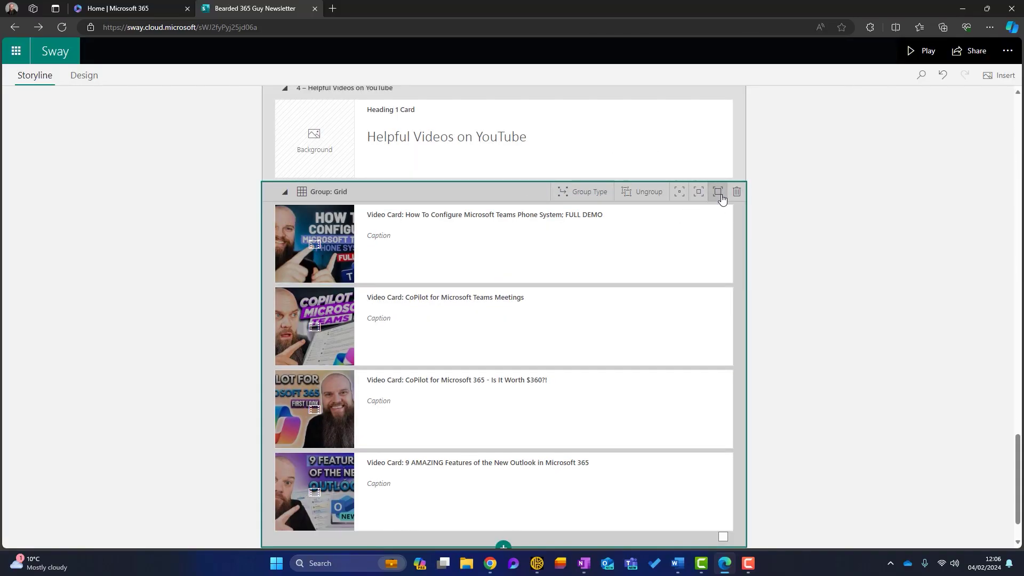
pyautogui.click(913, 51)
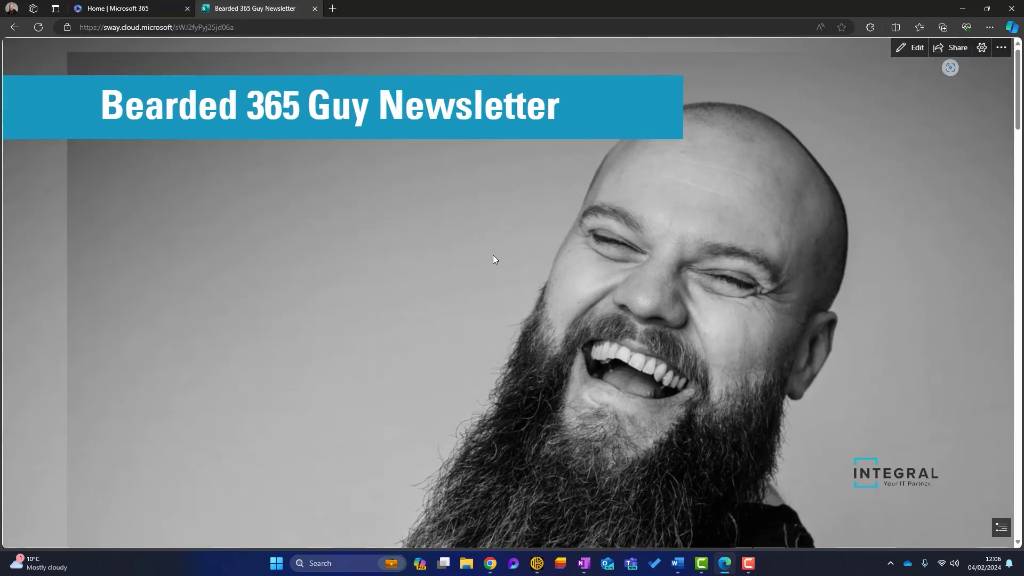
pyautogui.scroll(-10, 493, 259)
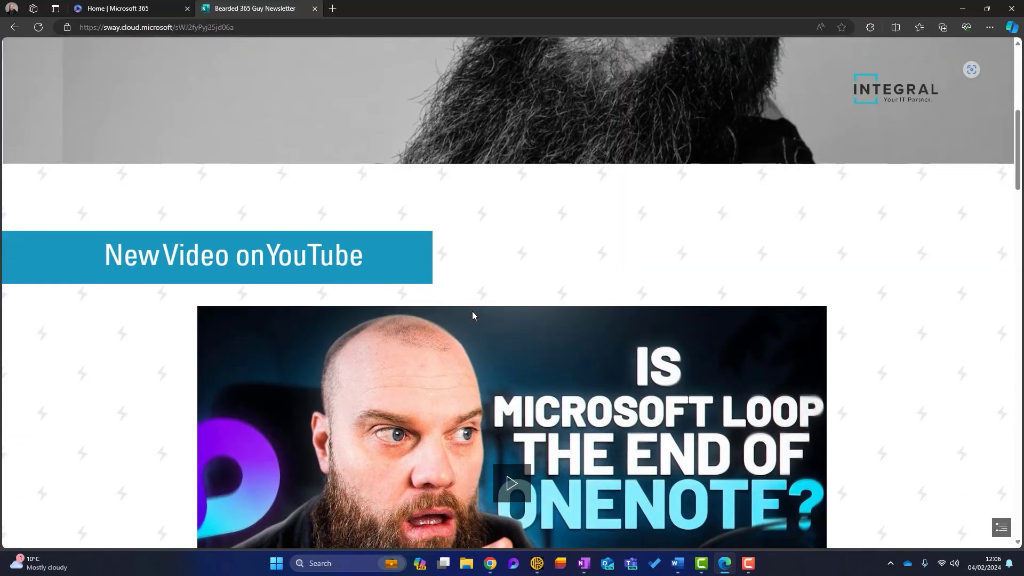
pyautogui.scroll(-10, 472, 316)
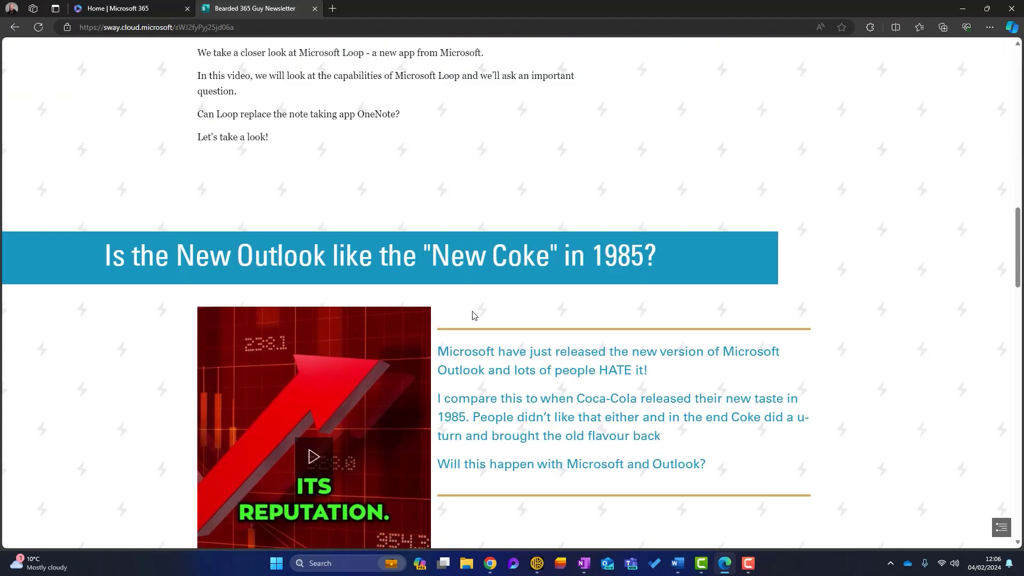
pyautogui.scroll(-15, 472, 316)
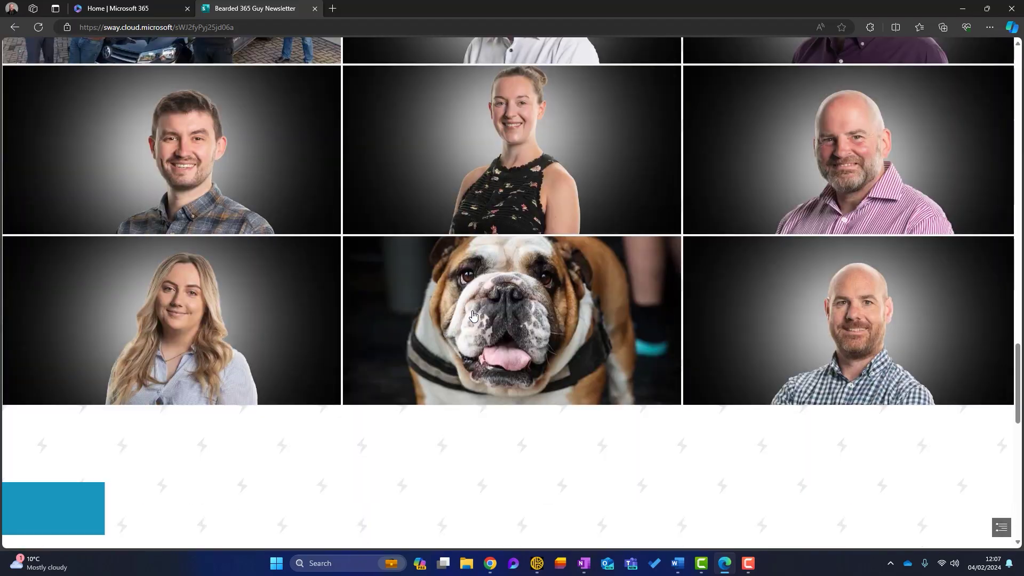
pyautogui.scroll(-10, 473, 315)
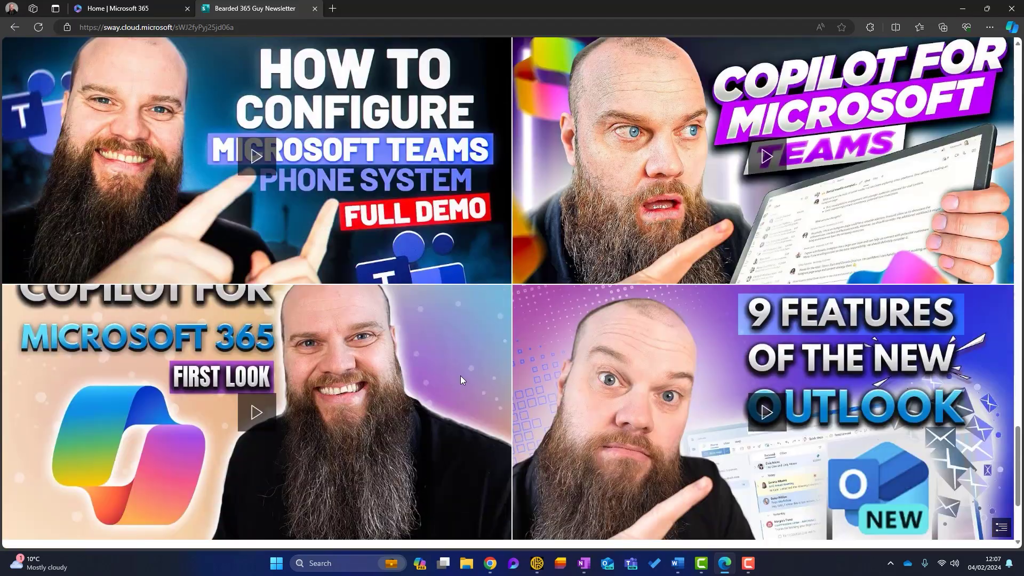
pyautogui.scroll(4, 466, 374)
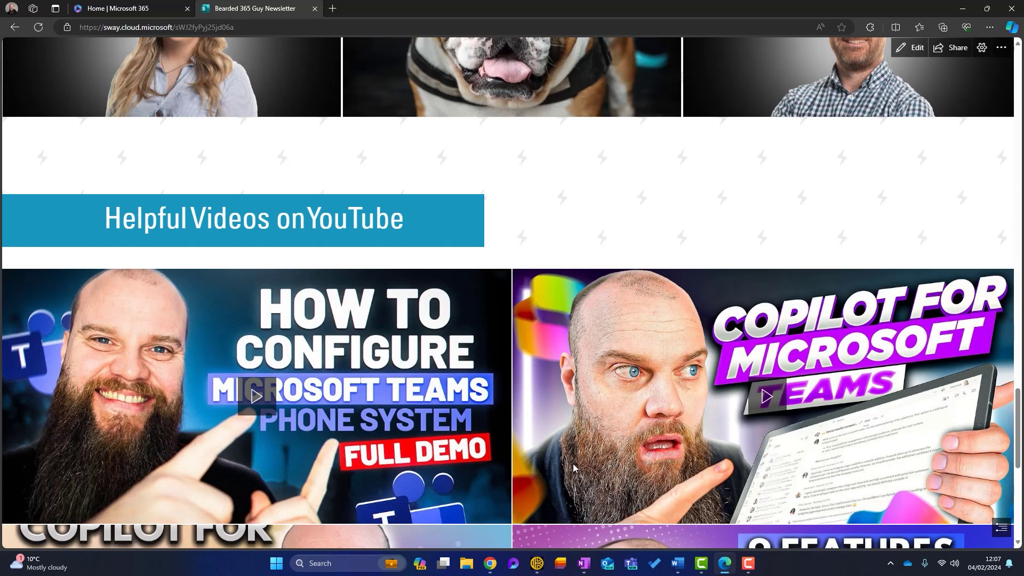
pyautogui.scroll(5, 573, 468)
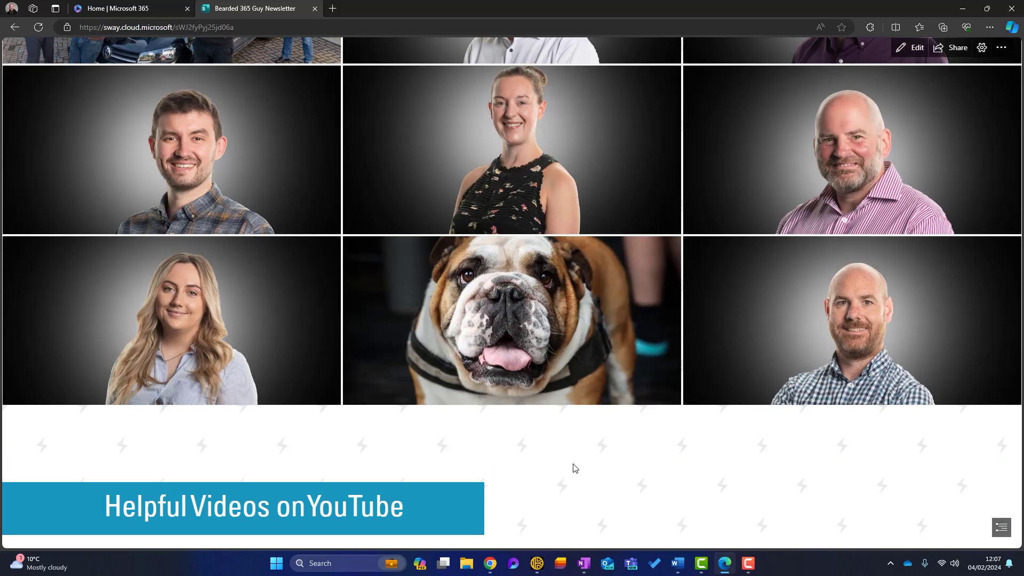
pyautogui.scroll(5, 574, 468)
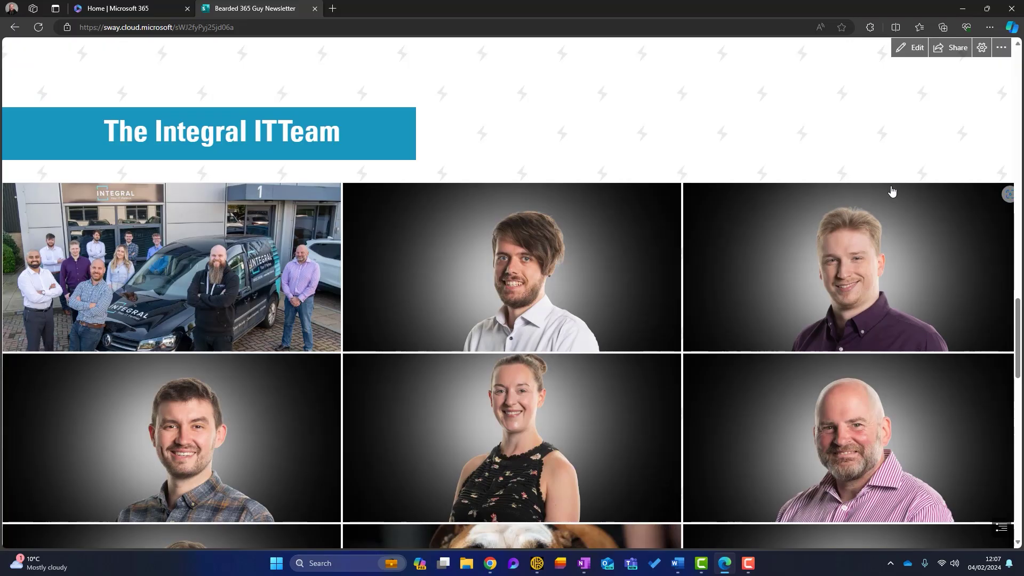
# - Share the Sway with anyone with the link and copy the share link
pyautogui.click(951, 47)
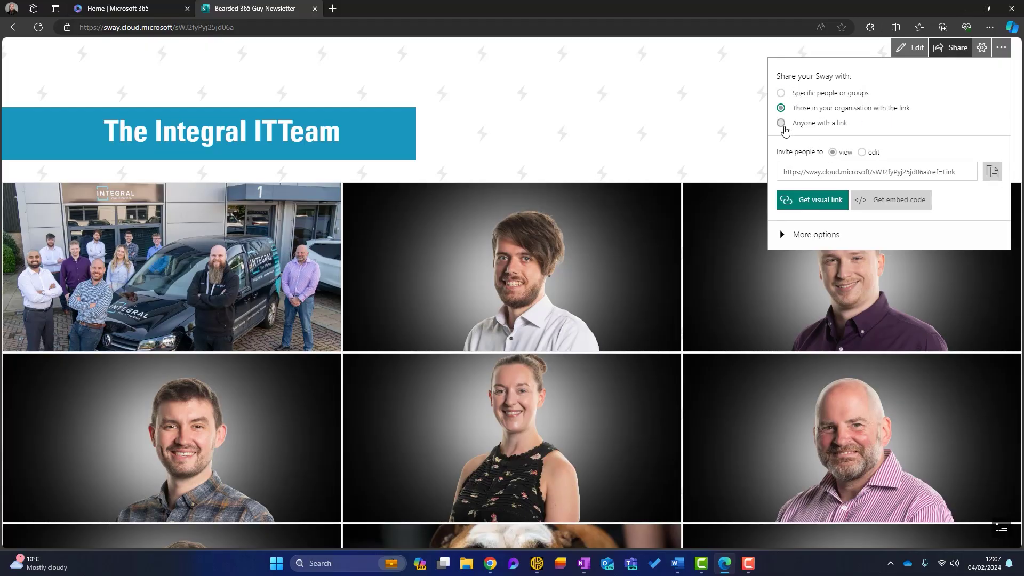
pyautogui.click(781, 124)
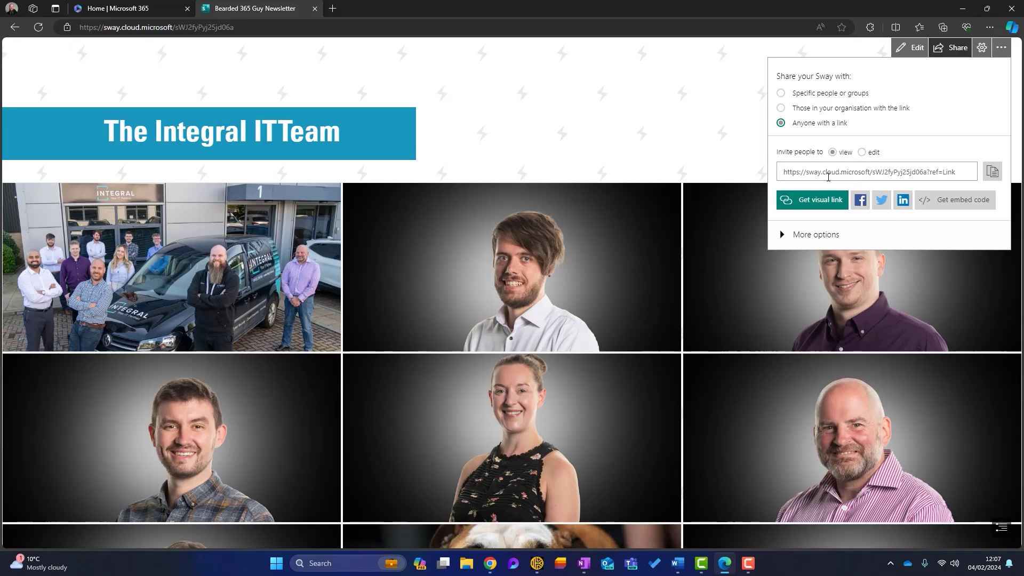
pyautogui.click(992, 171)
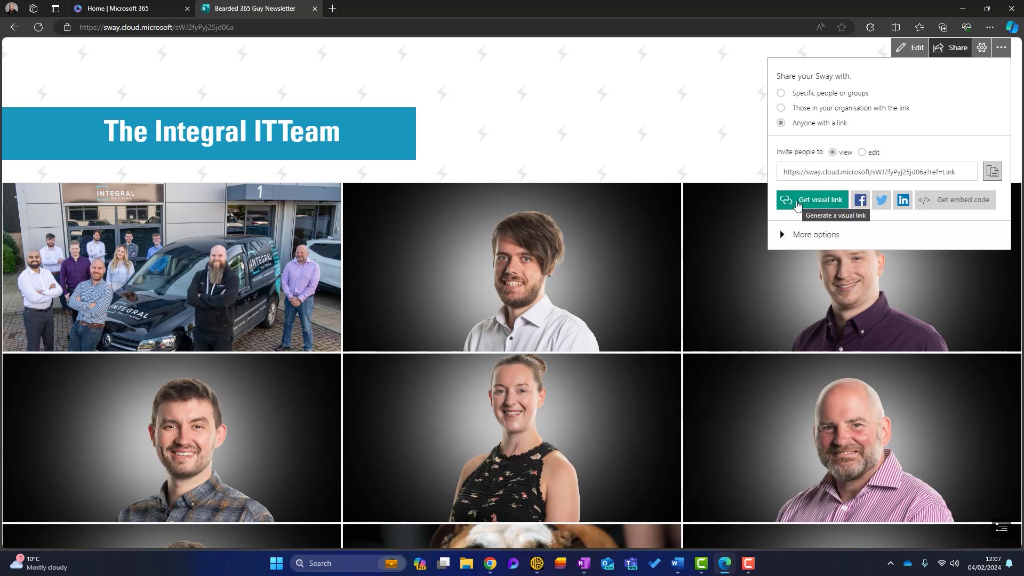
# - Generate the Sway's visual link thumbnail and copy it
pyautogui.click(798, 205)
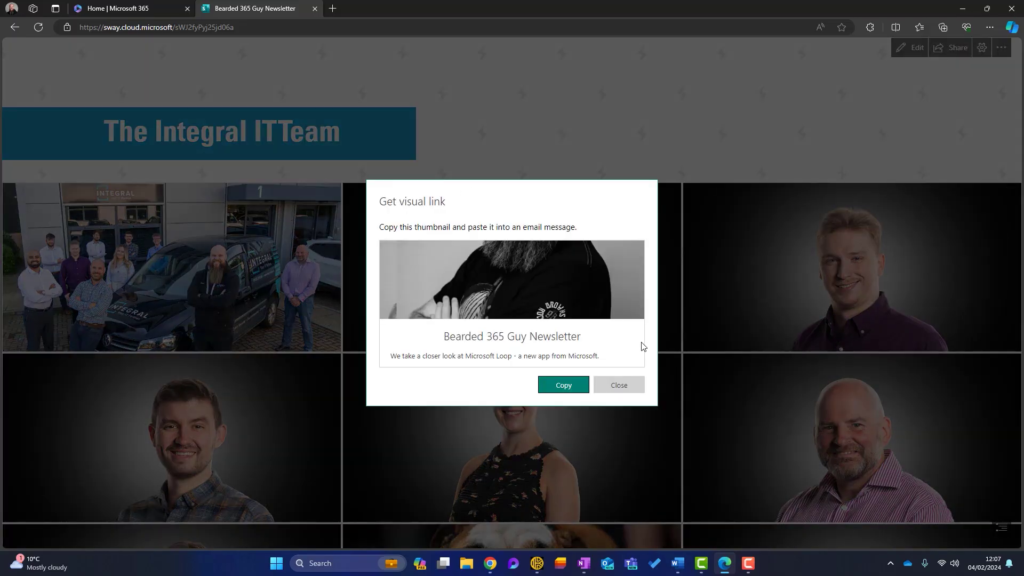
pyautogui.click(552, 383)
pyautogui.moveTo(678, 568)
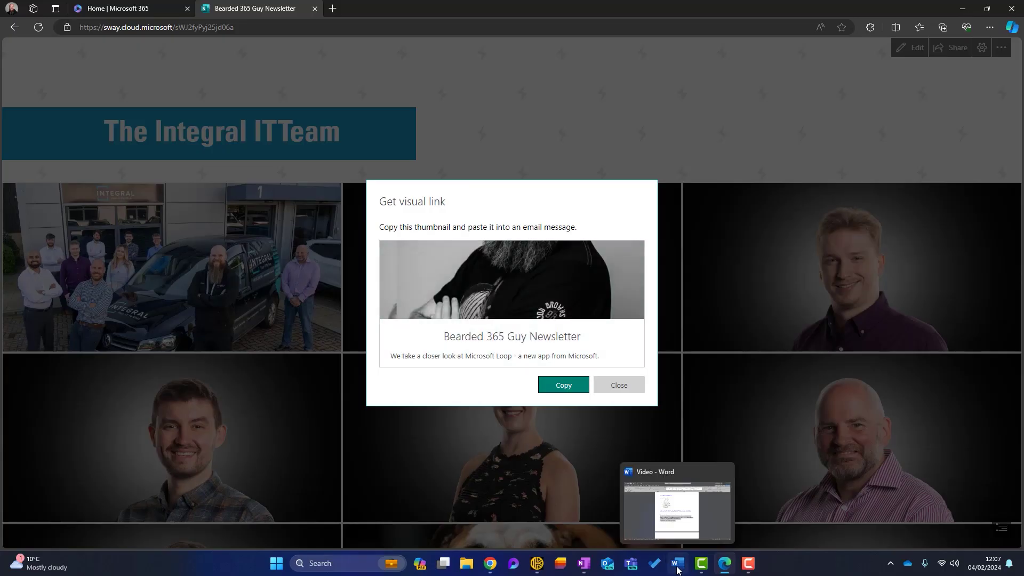
# - Paste the Sway visual link card into the Word document Video
pyautogui.click(677, 567)
pyautogui.hotkey('ctrl', 'v')
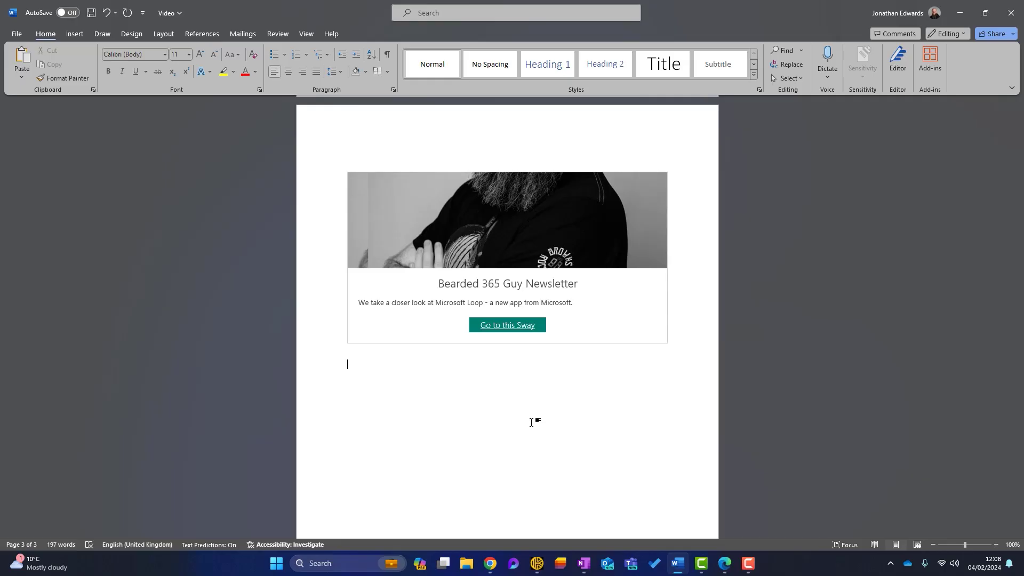
# - Minimise Word, close the Get visual link dialog and return to the Sway storyline editor
pyautogui.click(962, 10)
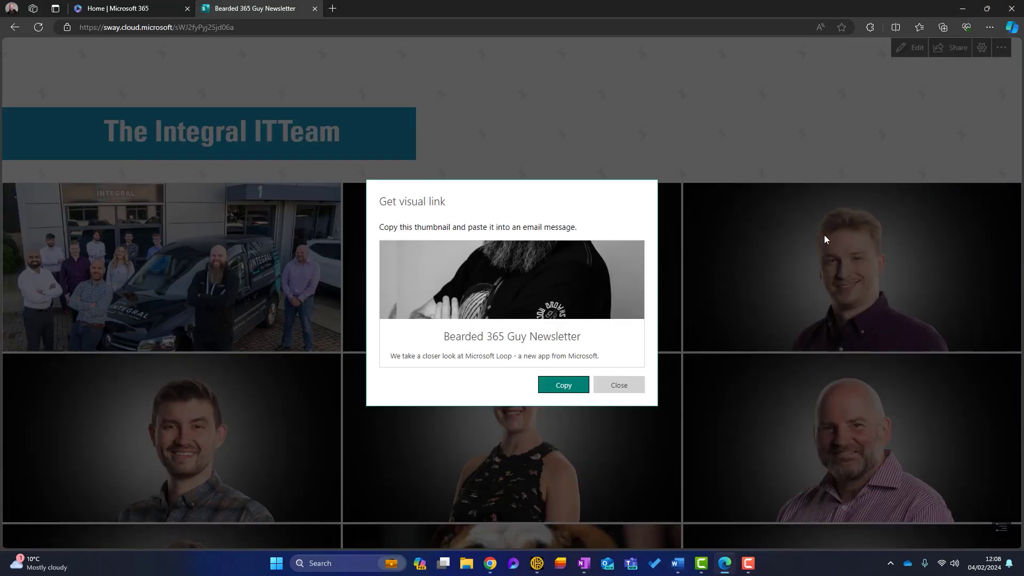
pyautogui.click(618, 385)
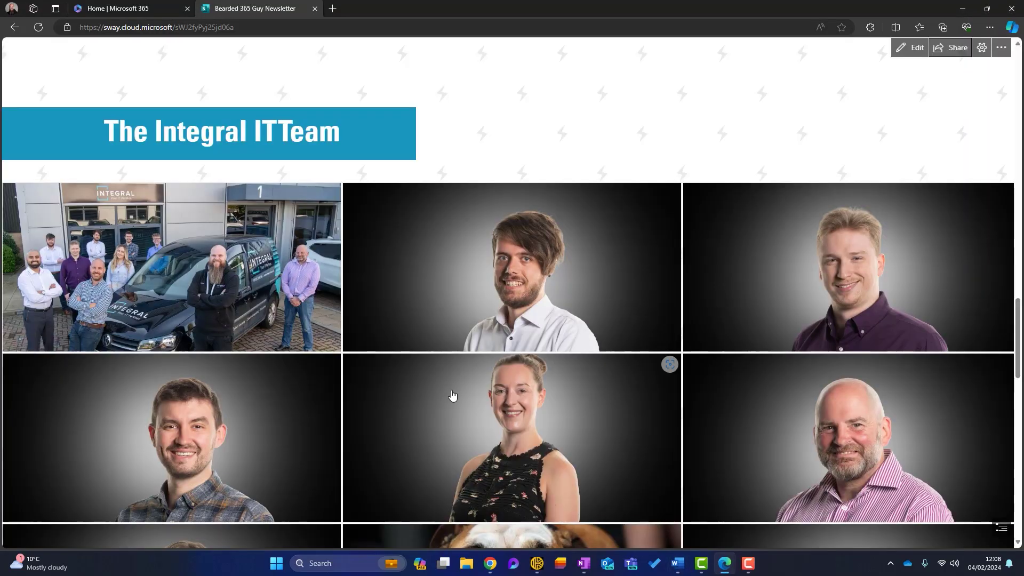
pyautogui.scroll(15, 453, 395)
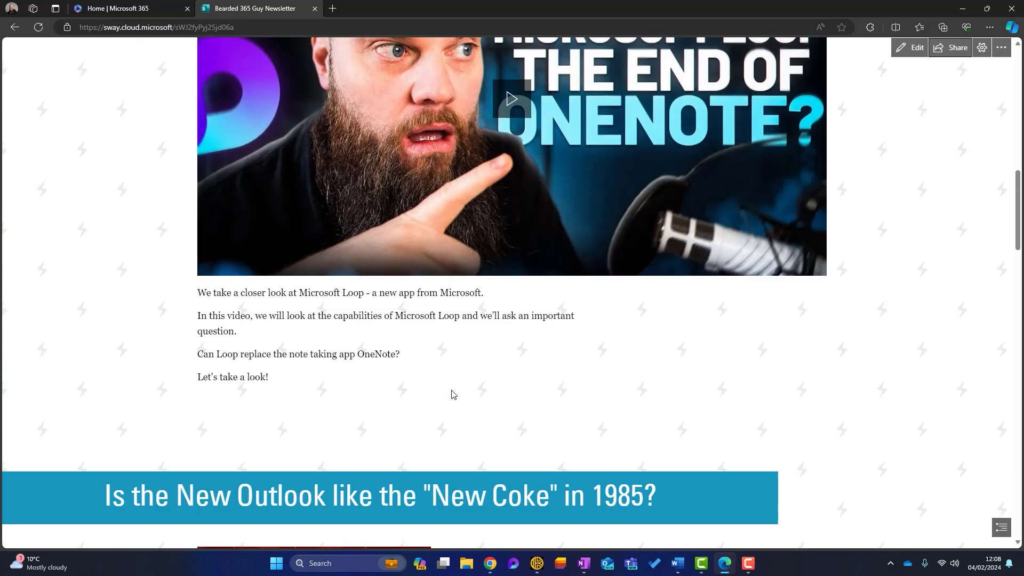
pyautogui.scroll(6, 452, 395)
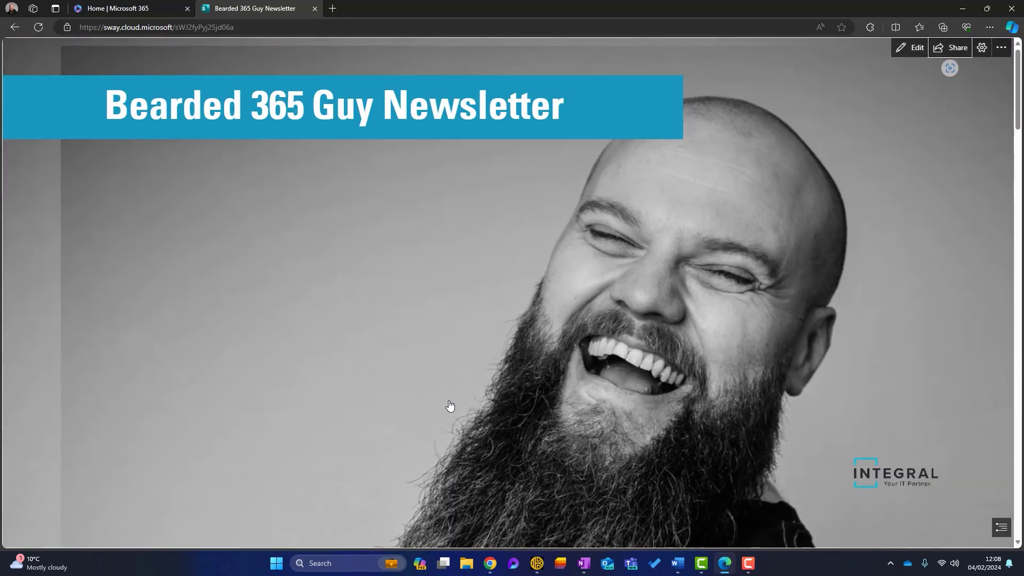
pyautogui.click(912, 47)
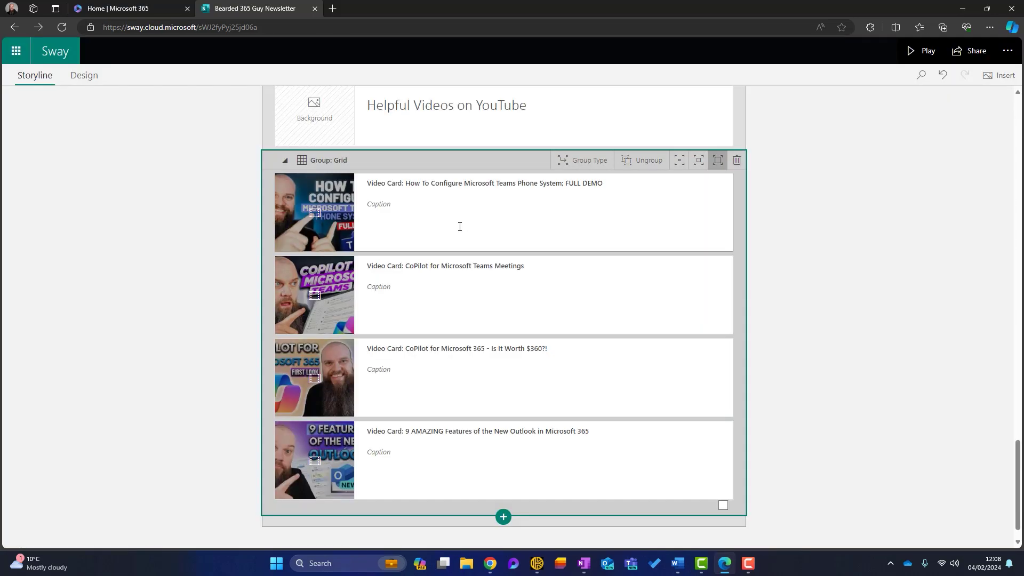